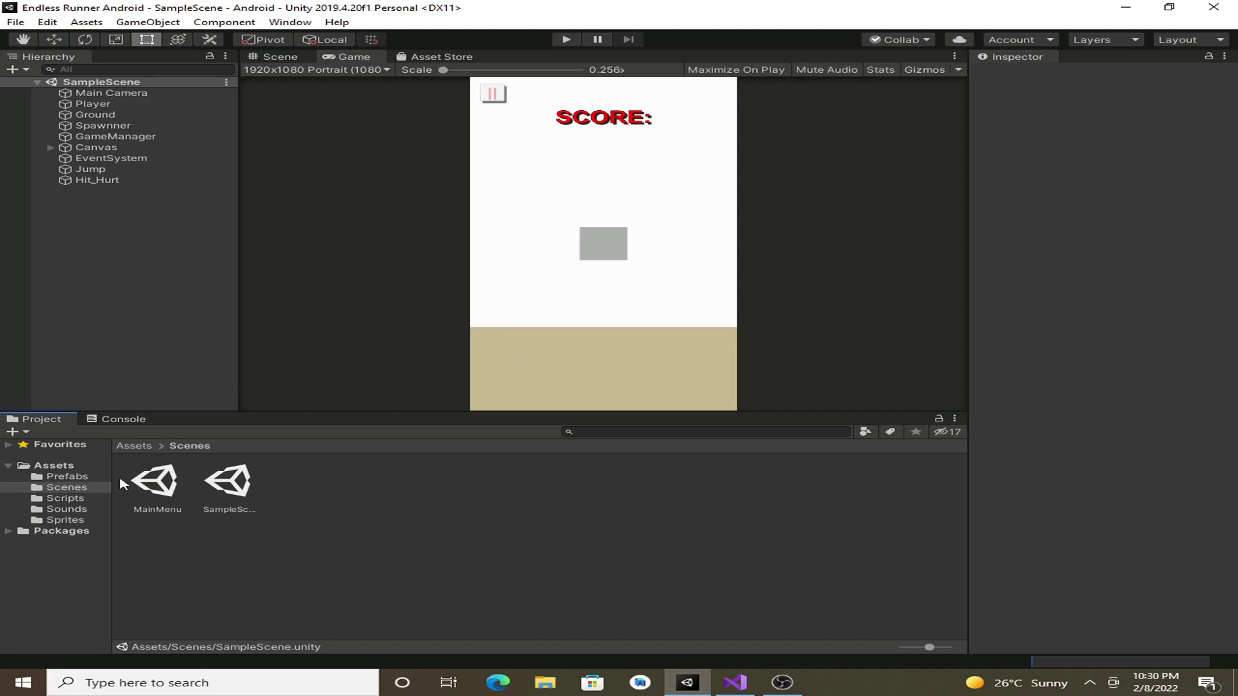
- Duplicate the Endless Runner title text as 'highscore' and move it below the Quit button
double_click(151, 490)
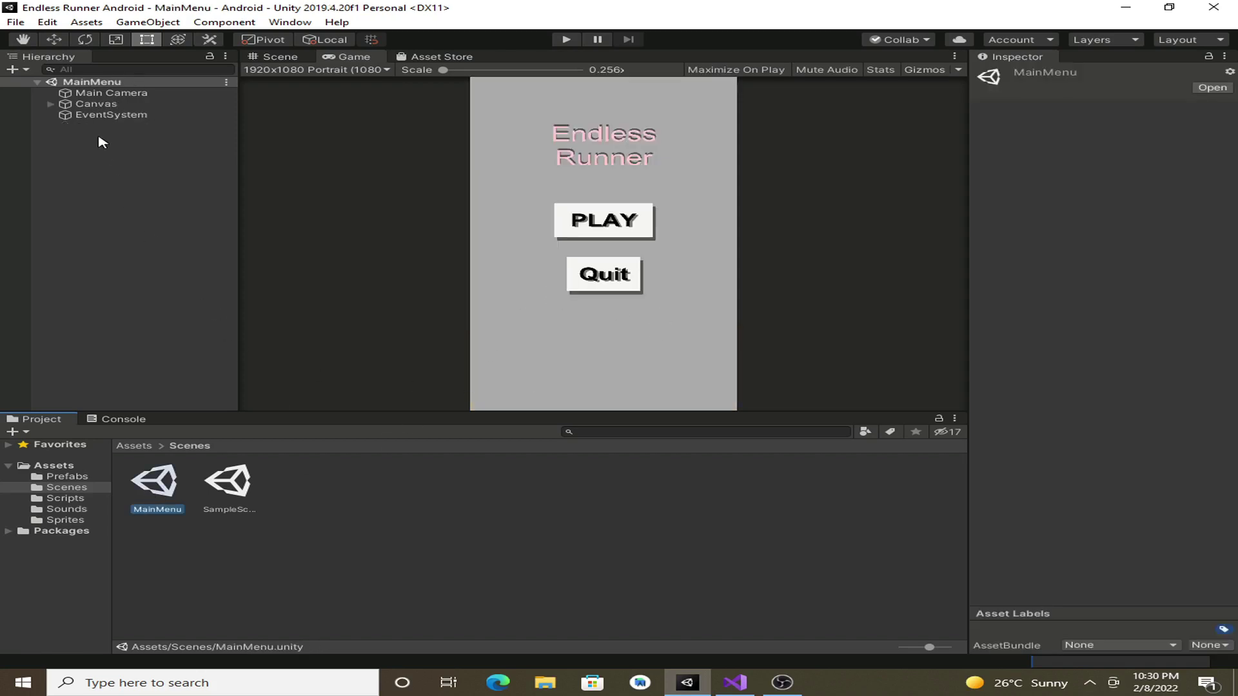
mouse_move(96, 103)
left_click(52, 103)
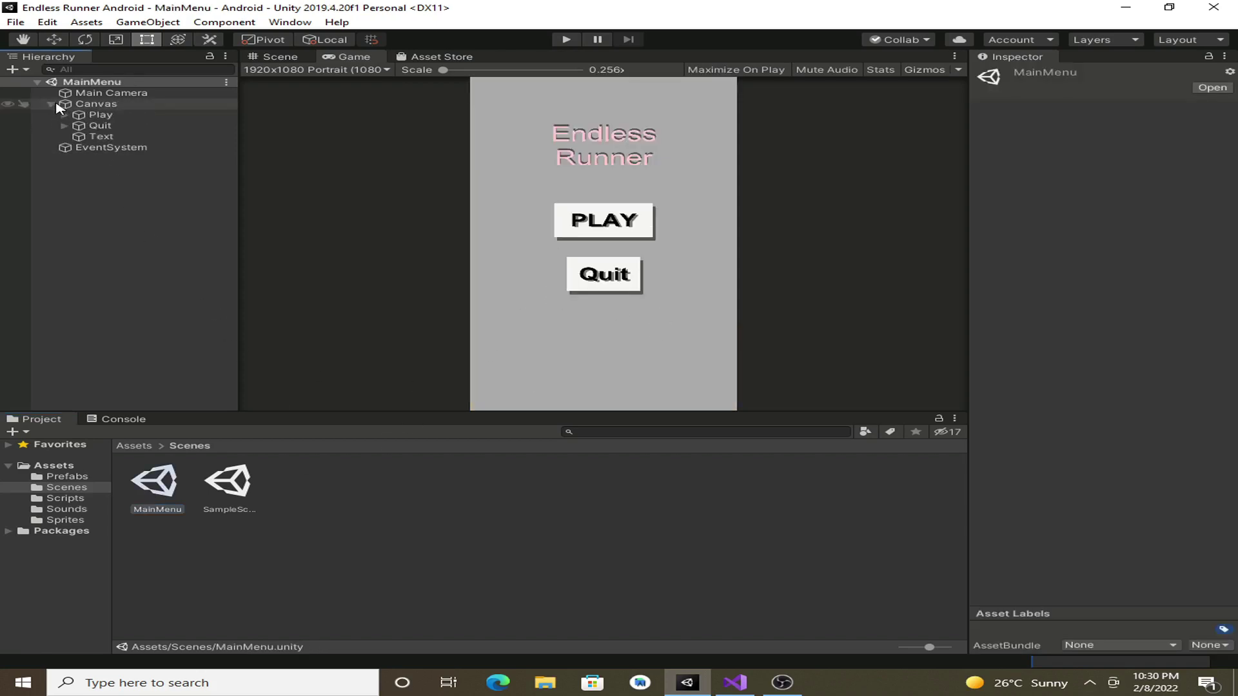
left_click(101, 137)
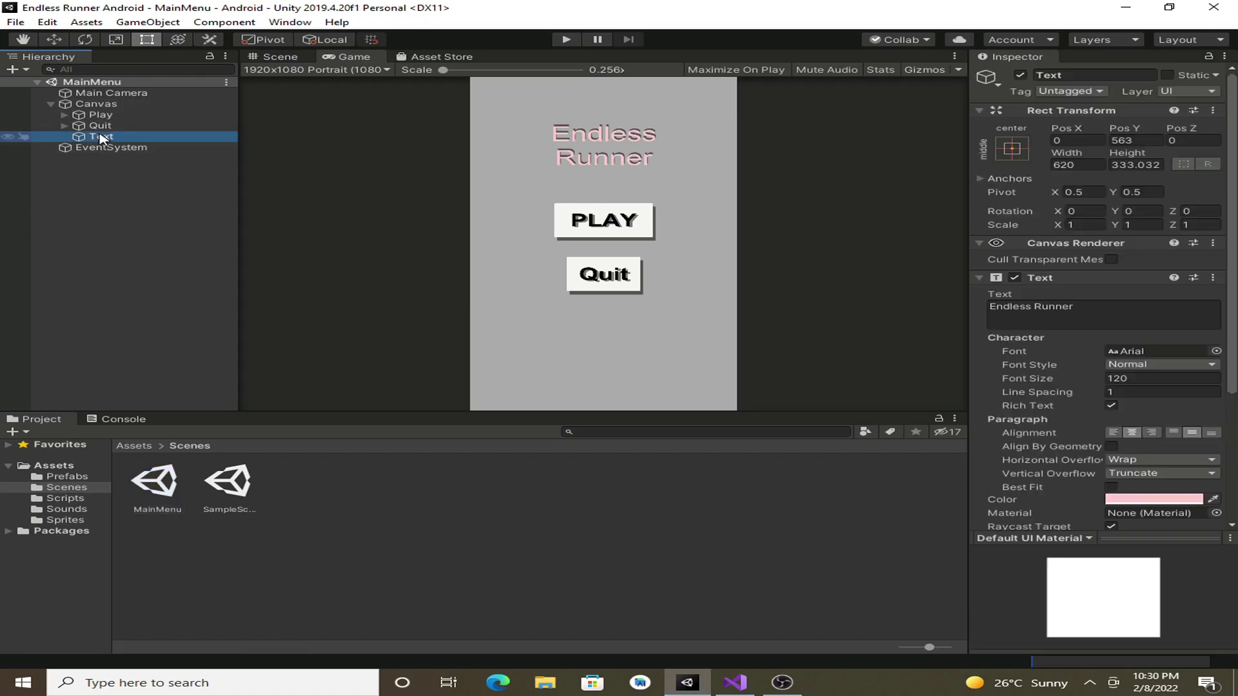
key("ctrl+d")
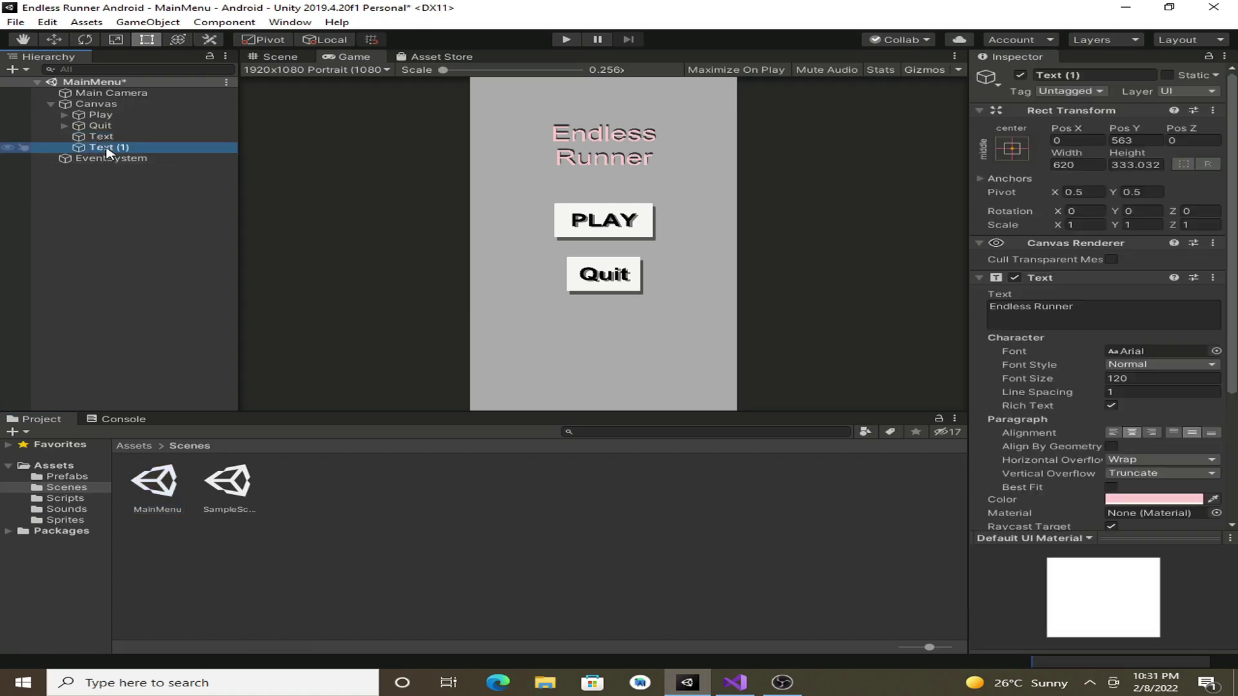
key("F2")
type("highscore")
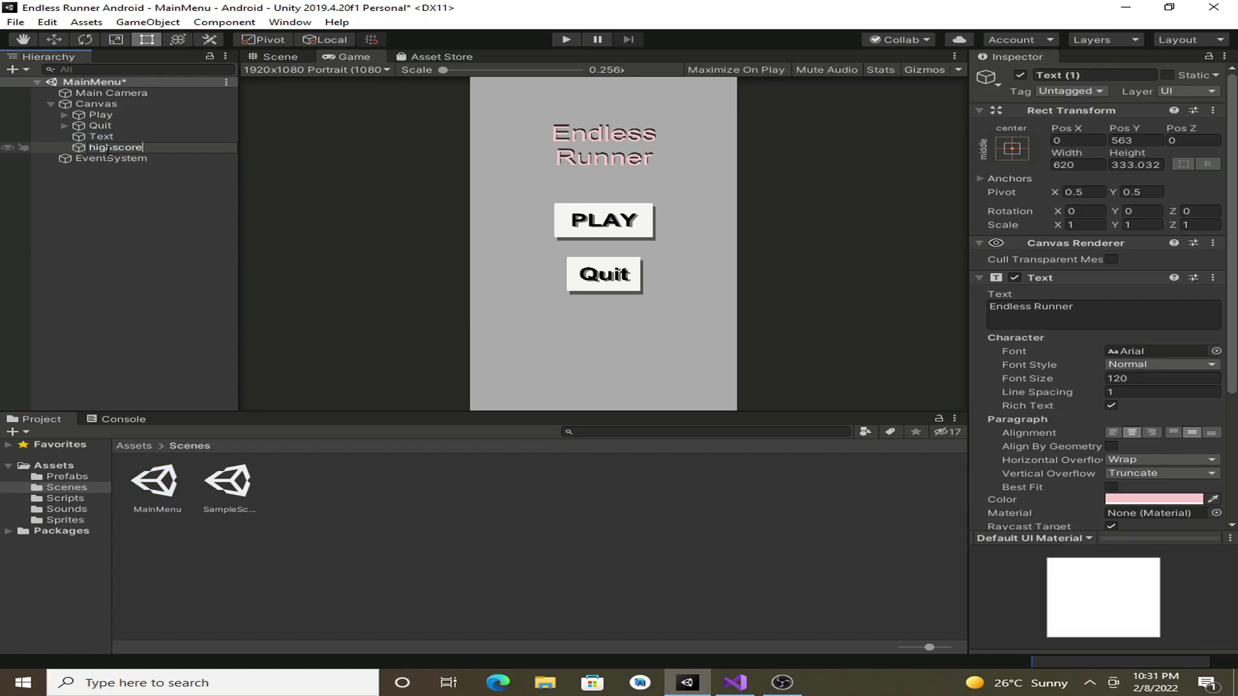
left_click(153, 197)
left_click(154, 151)
left_click(279, 57)
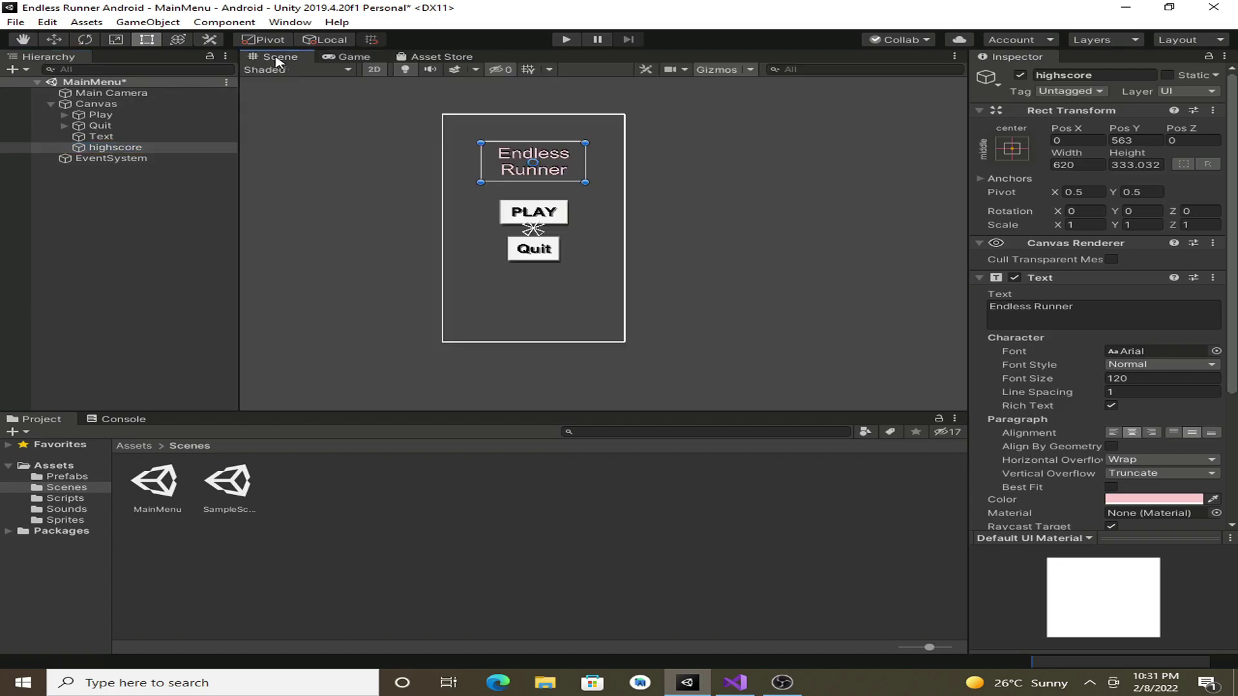
left_click(53, 39)
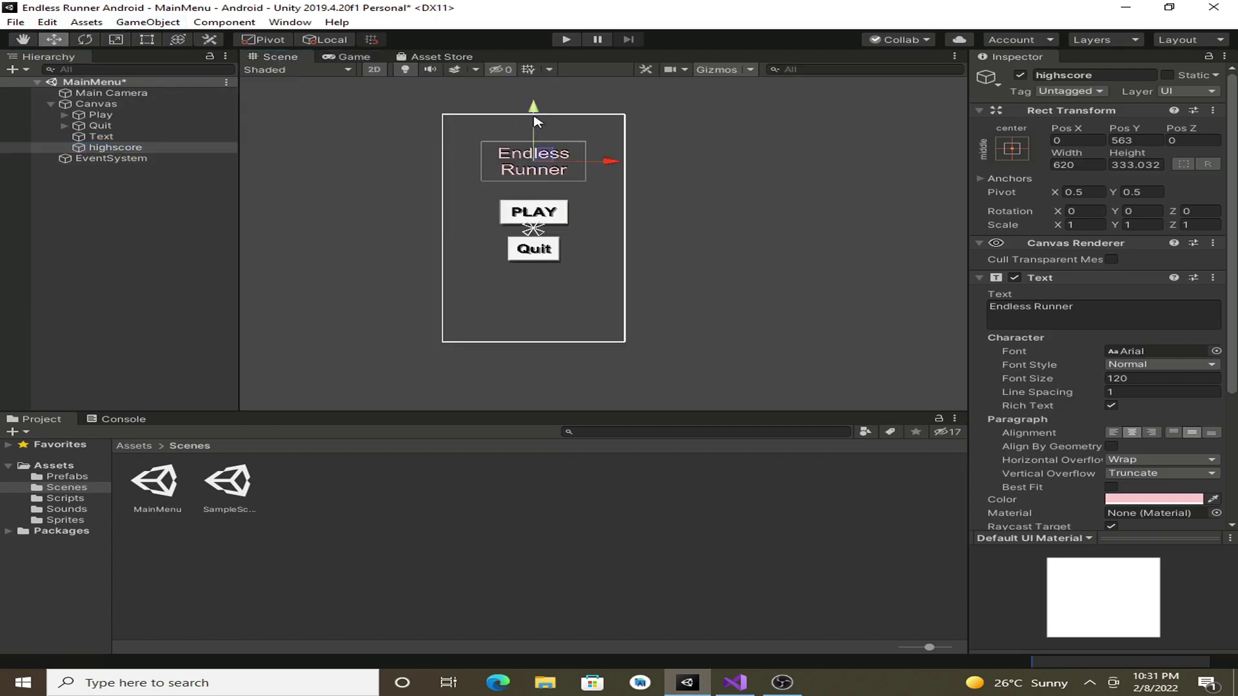
left_click_drag(534, 121, 535, 264)
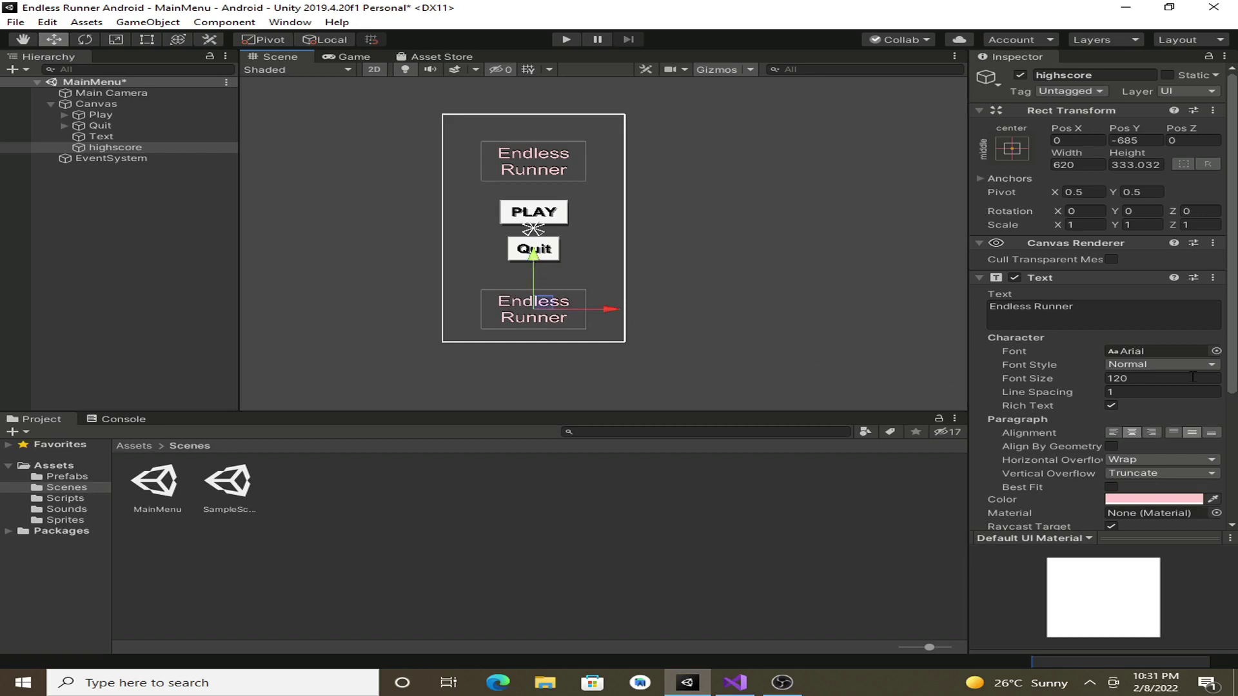
- Set the label text to 'HighScore: 0', enable Best Fit, and shrink its height to one line
left_click(1161, 313)
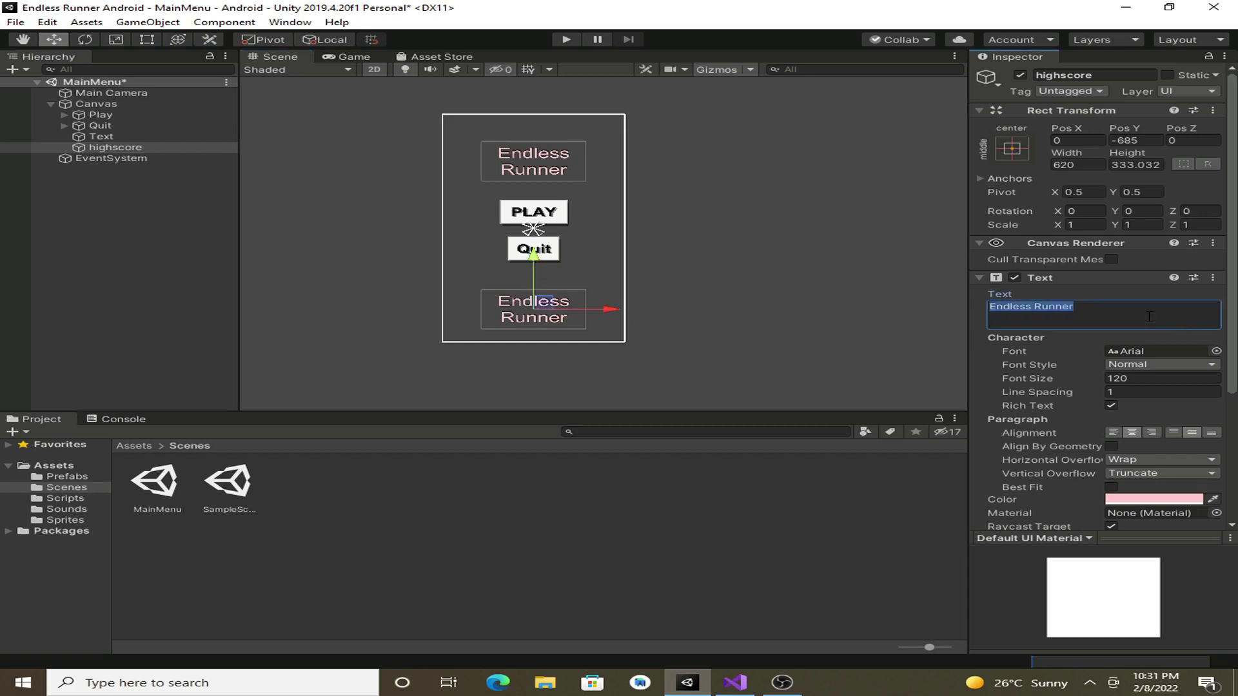
type("h")
key("BackSpace")
type("H")
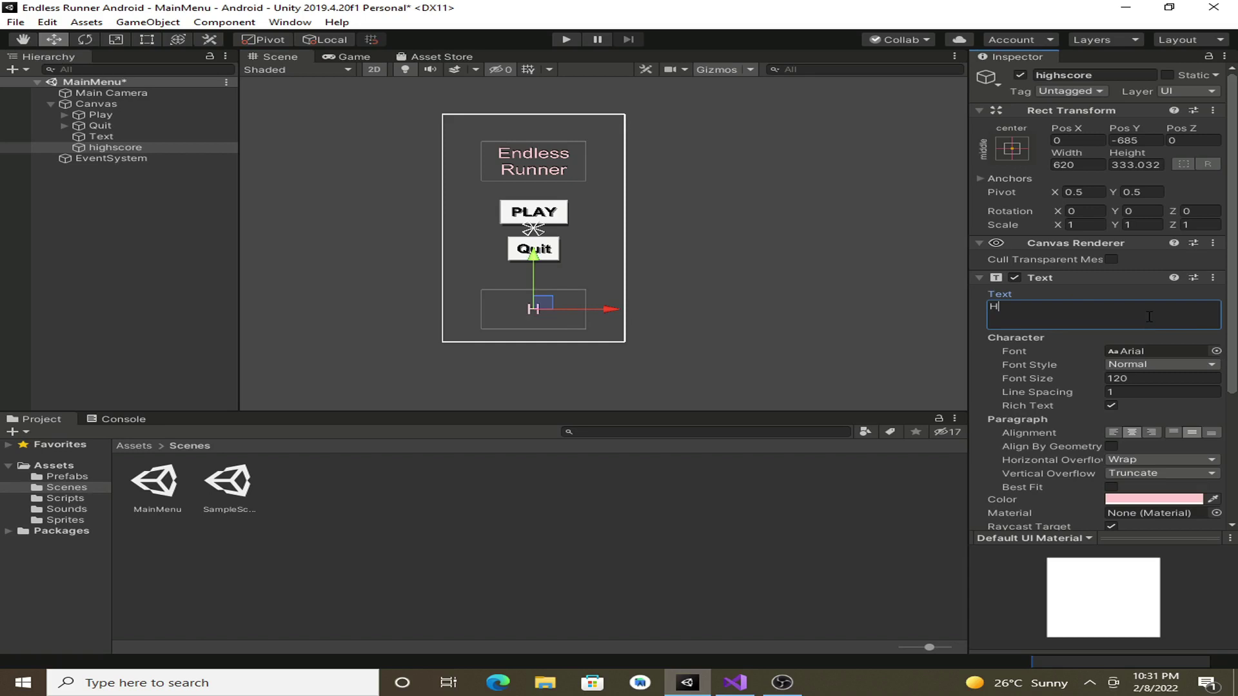
type("ighSc")
type("ore:")
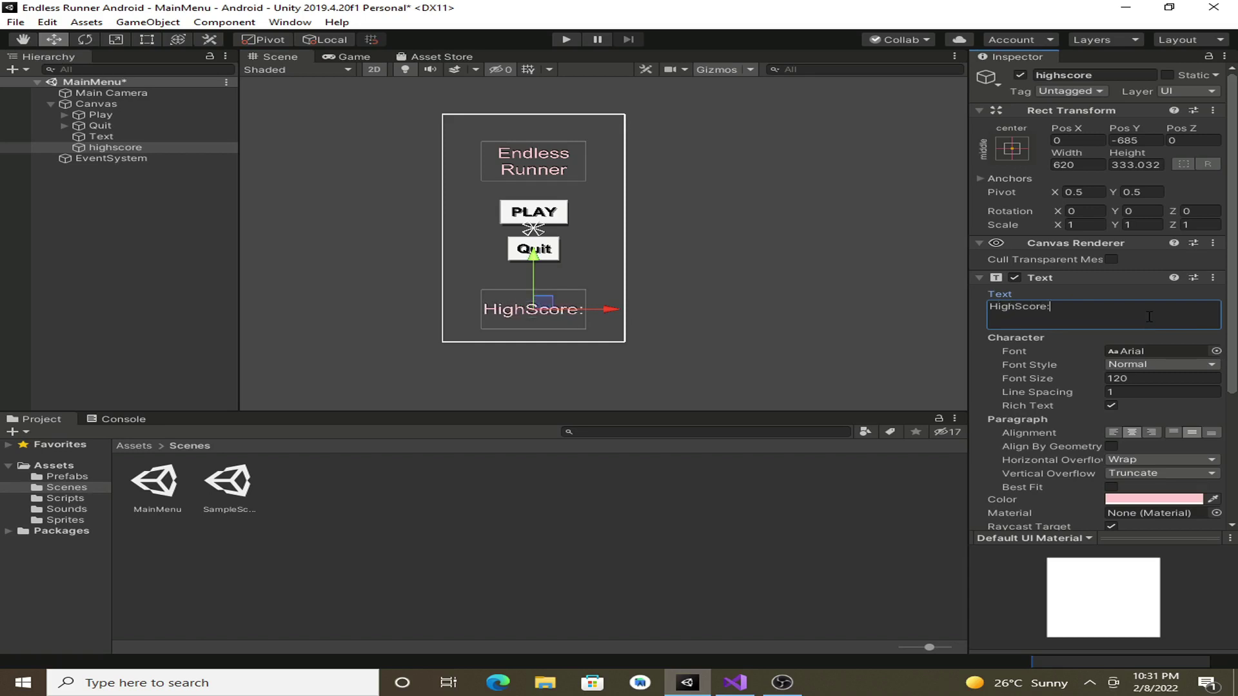
type(" 0")
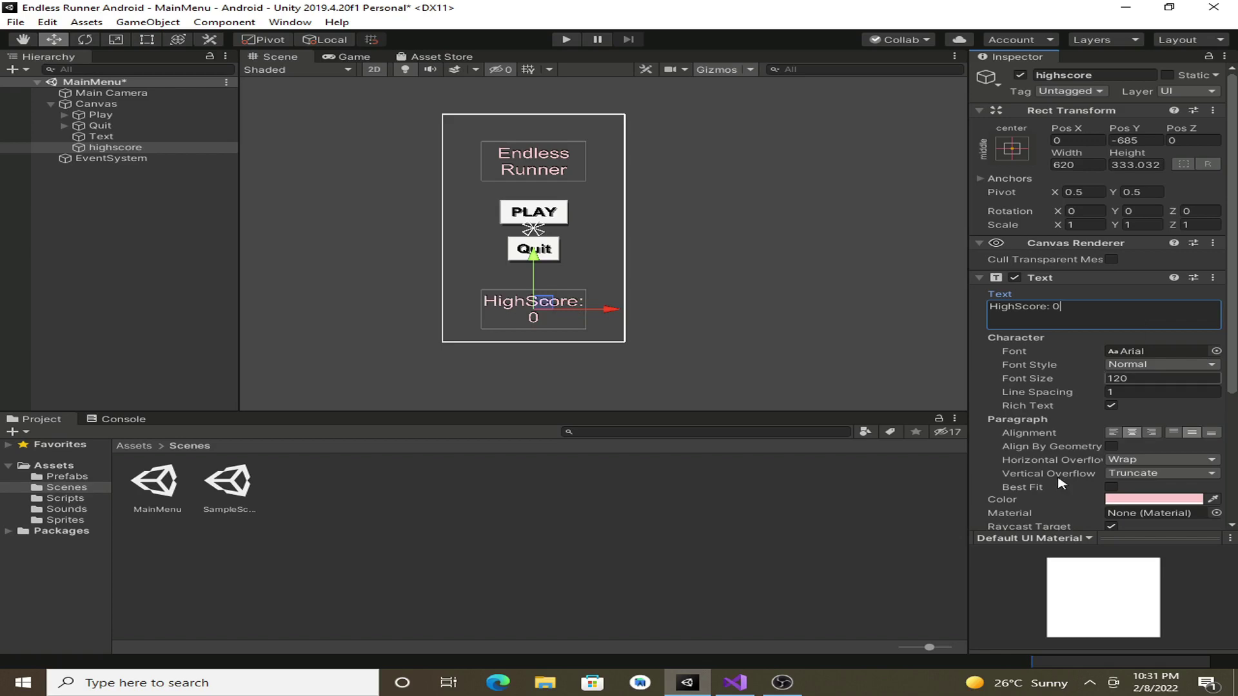
left_click(1111, 488)
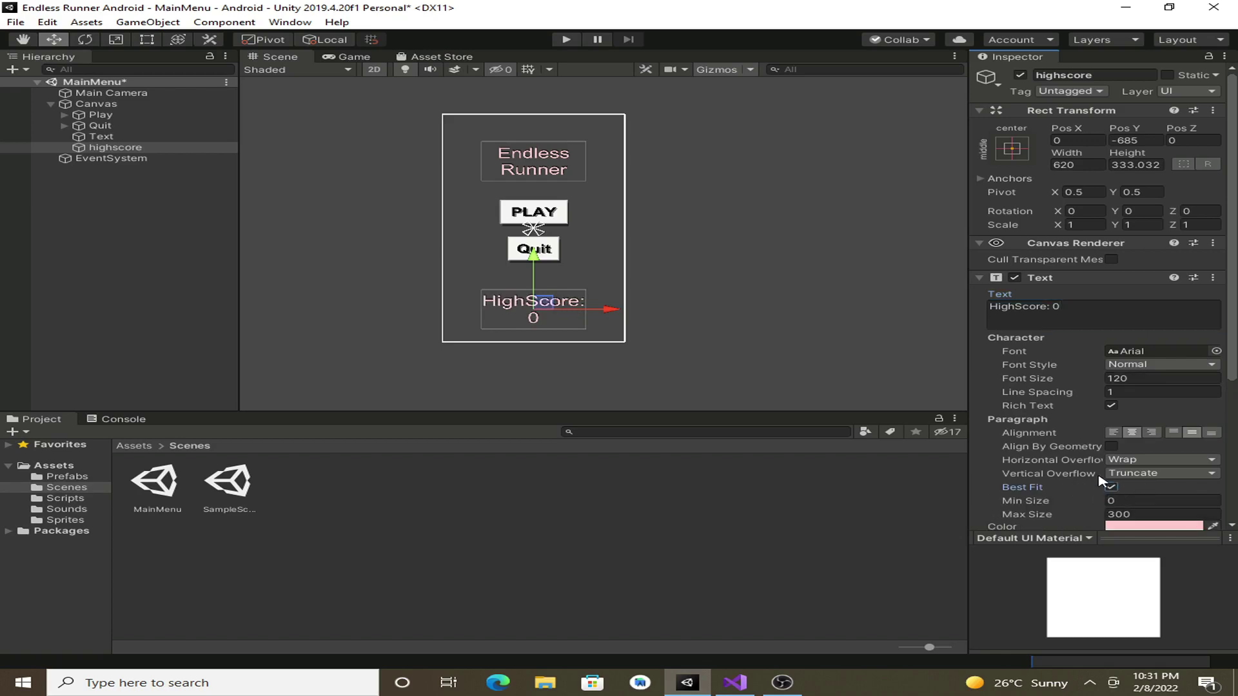
left_click(146, 41)
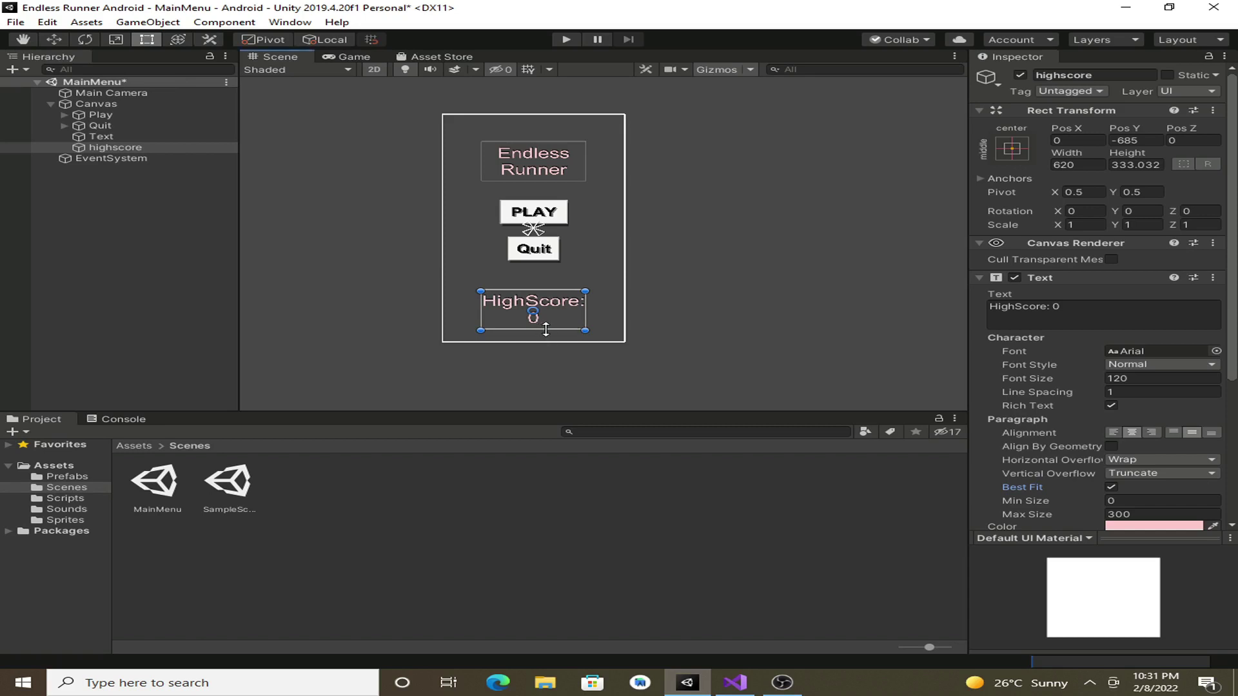
left_click_drag(543, 331, 547, 315)
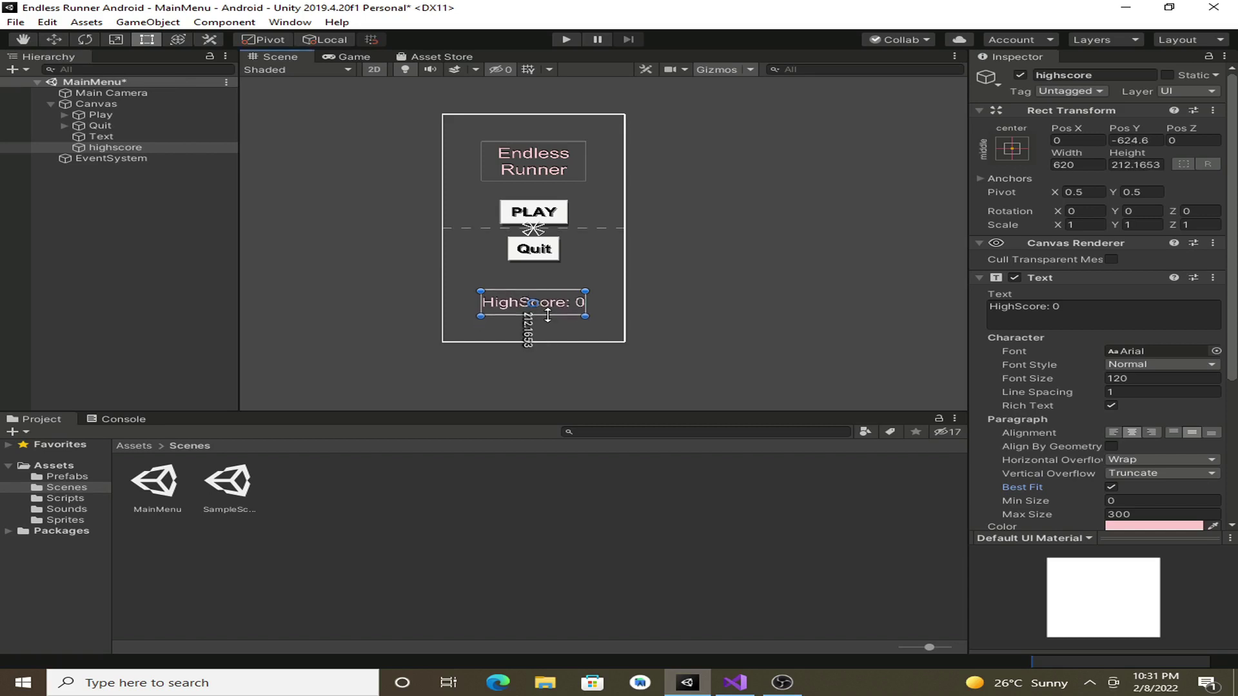
- Save the MainMenu scene and open the MainMenu script from the Scripts folder
left_click(138, 215)
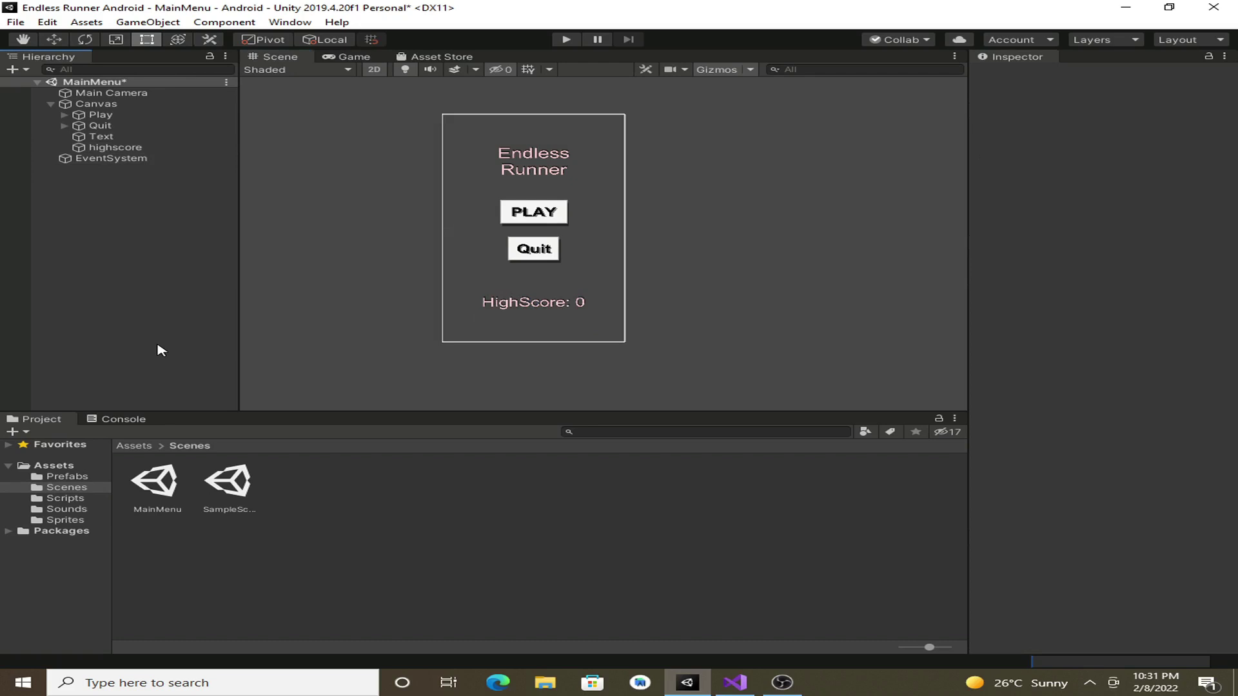
key("ctrl+s")
left_click(66, 498)
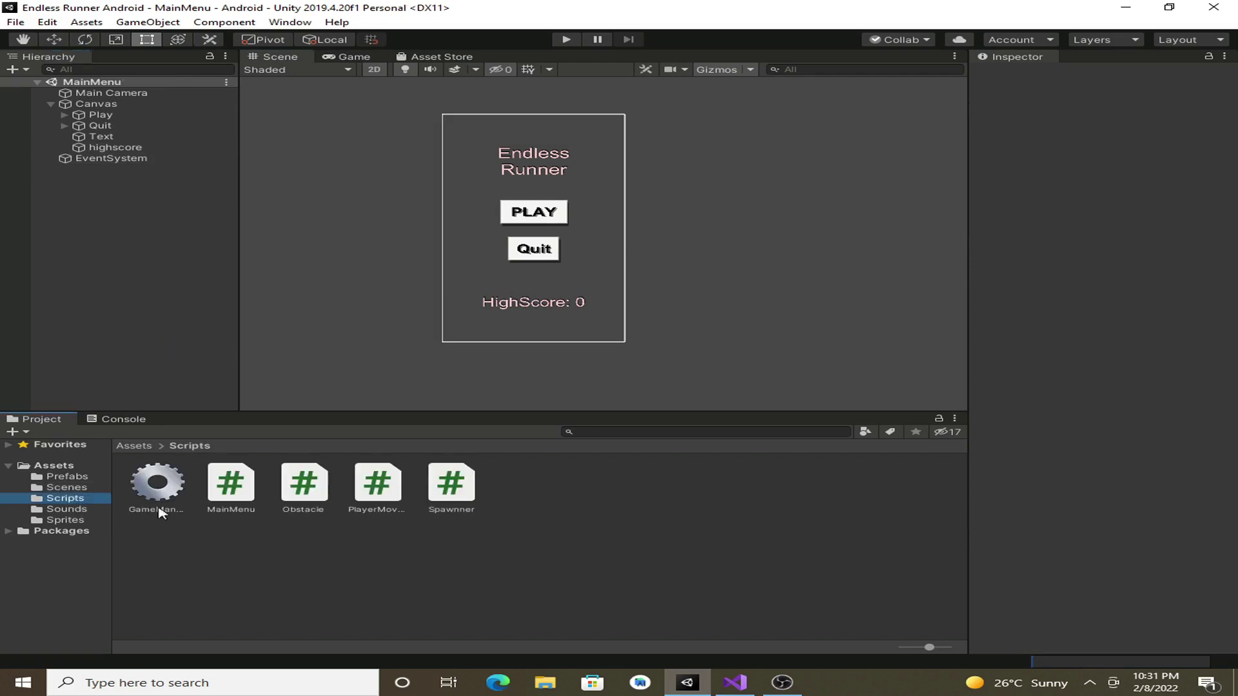
left_click(224, 507)
double_click(223, 507)
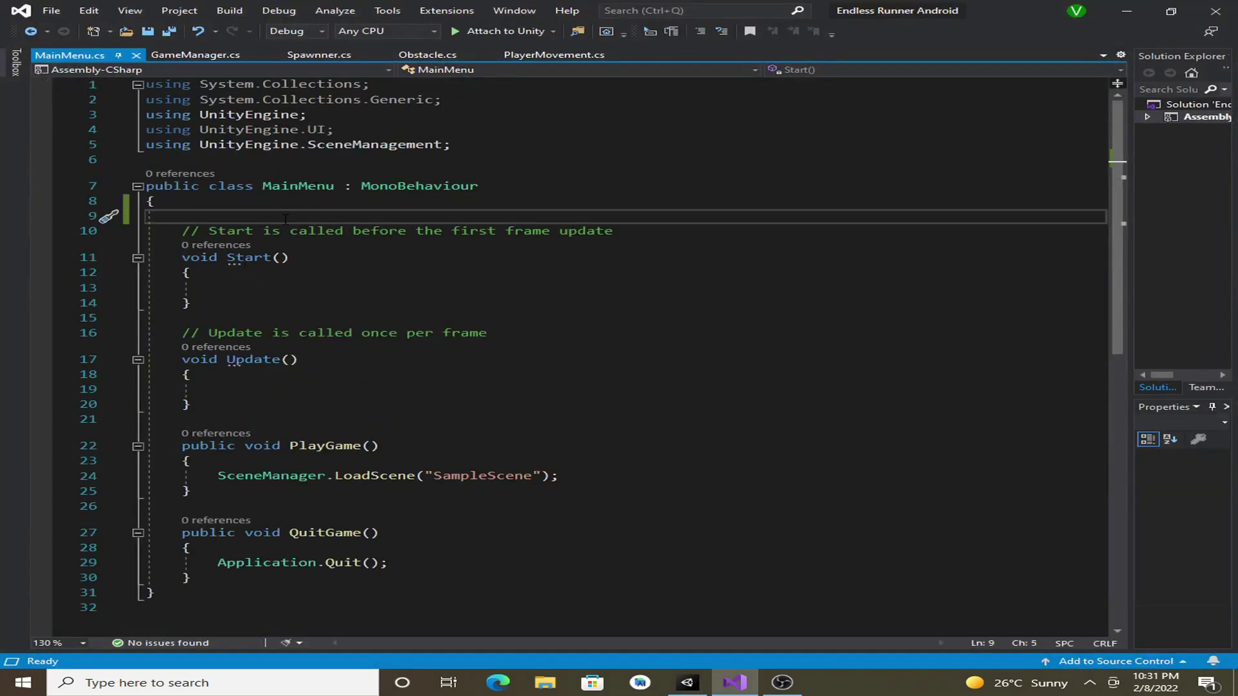
type("public ")
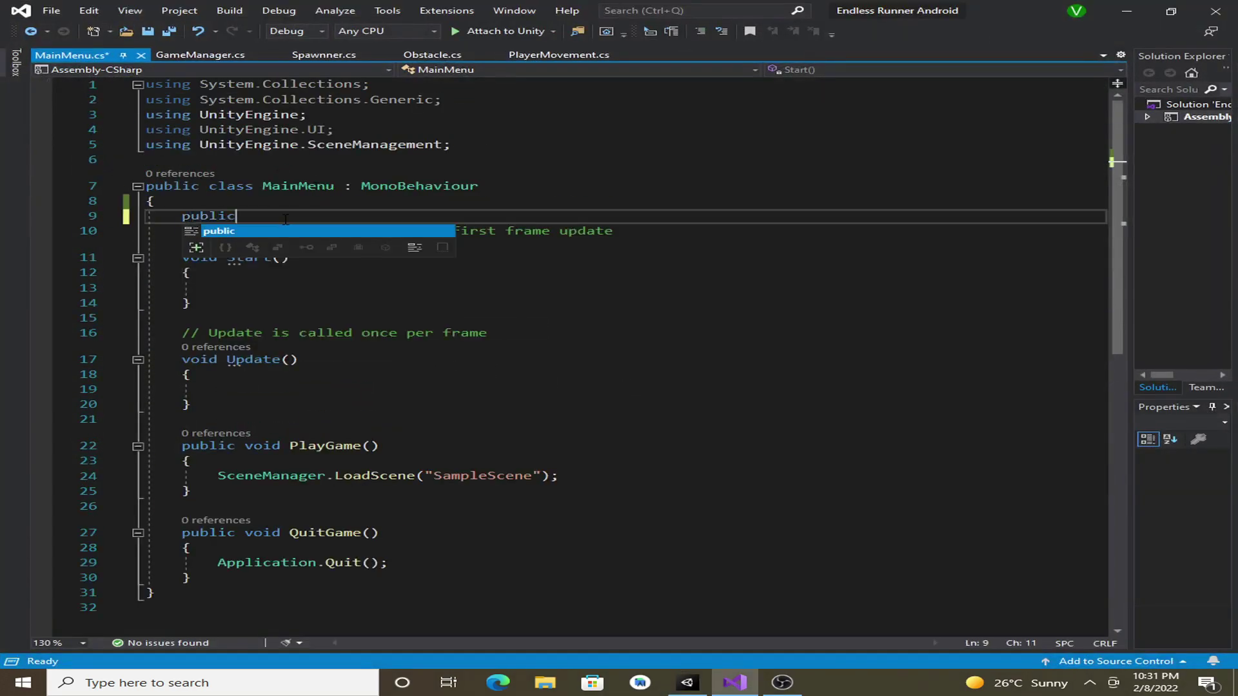
type(" Te")
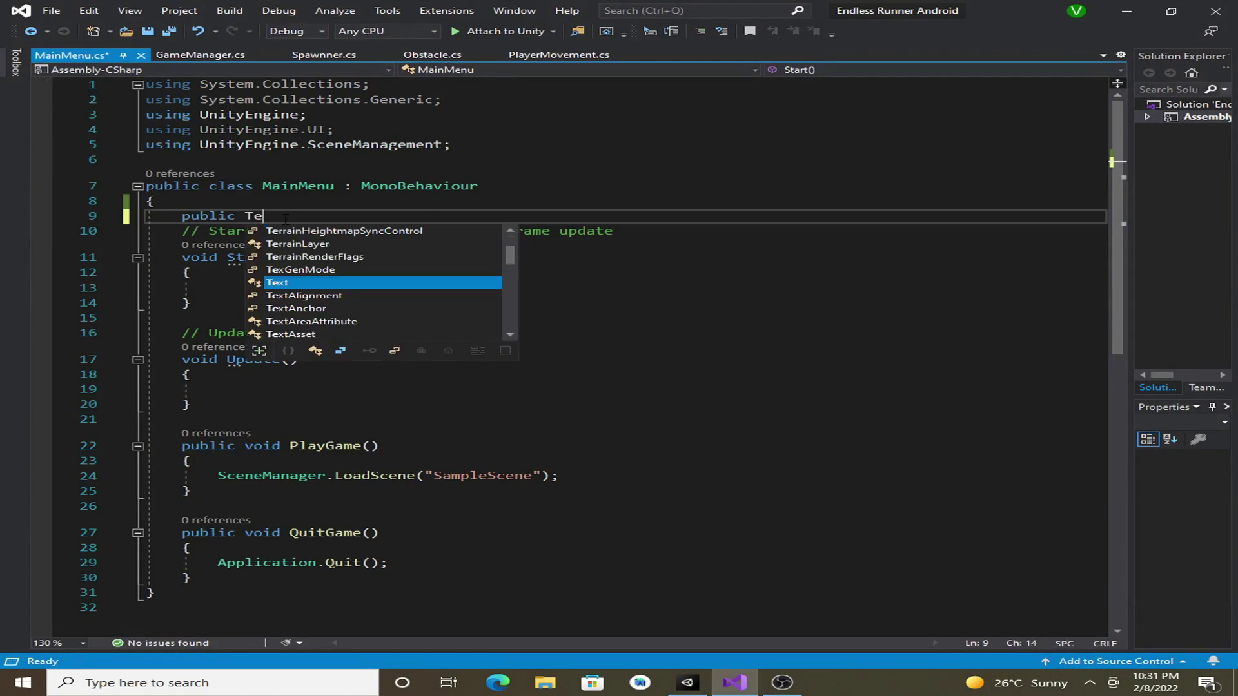
type("xt ")
type("h")
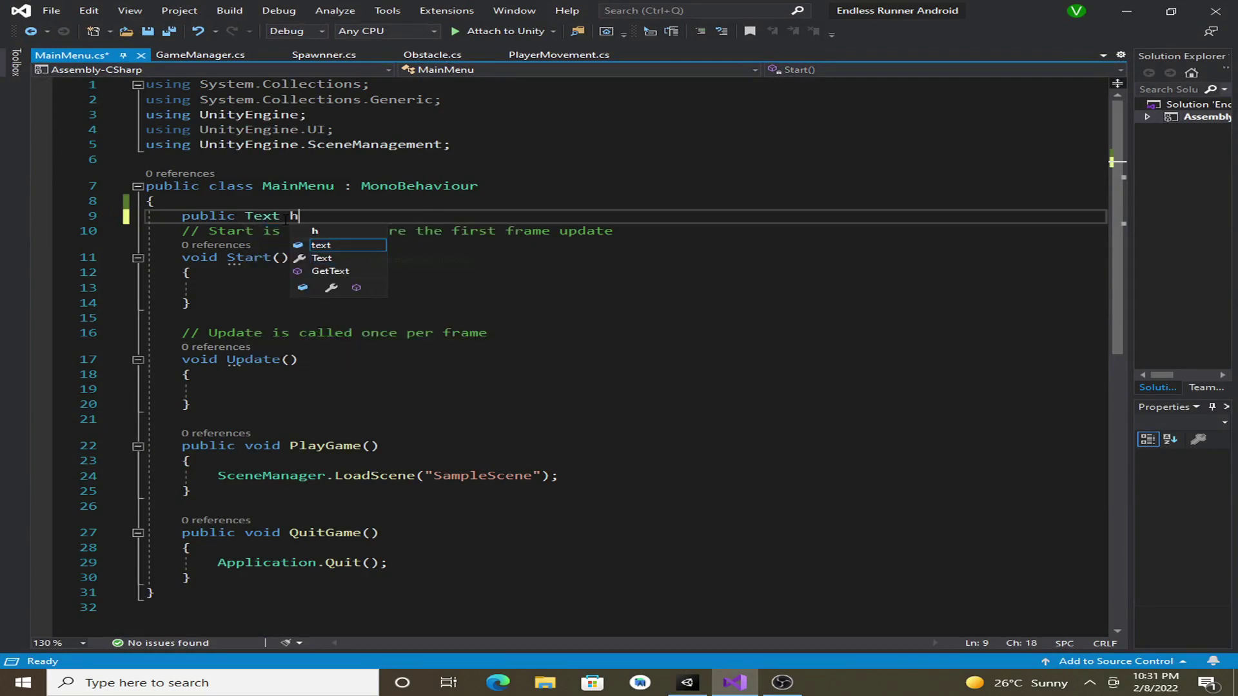
type("ighscor")
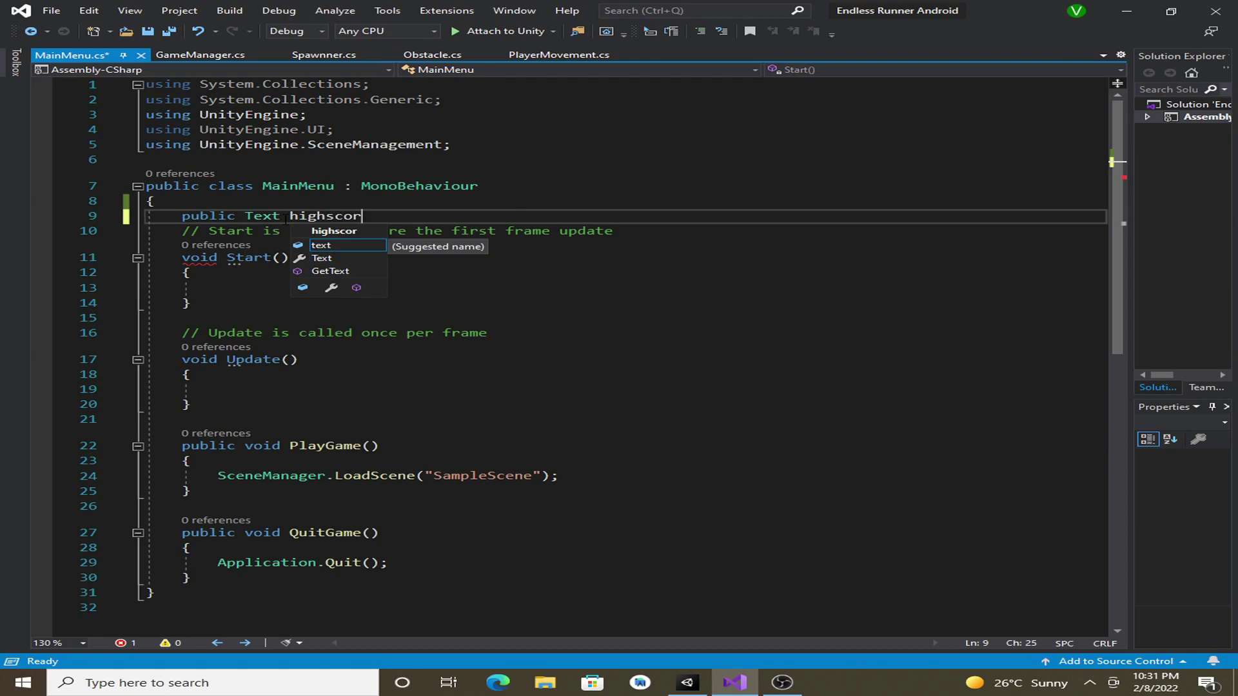
type("e")
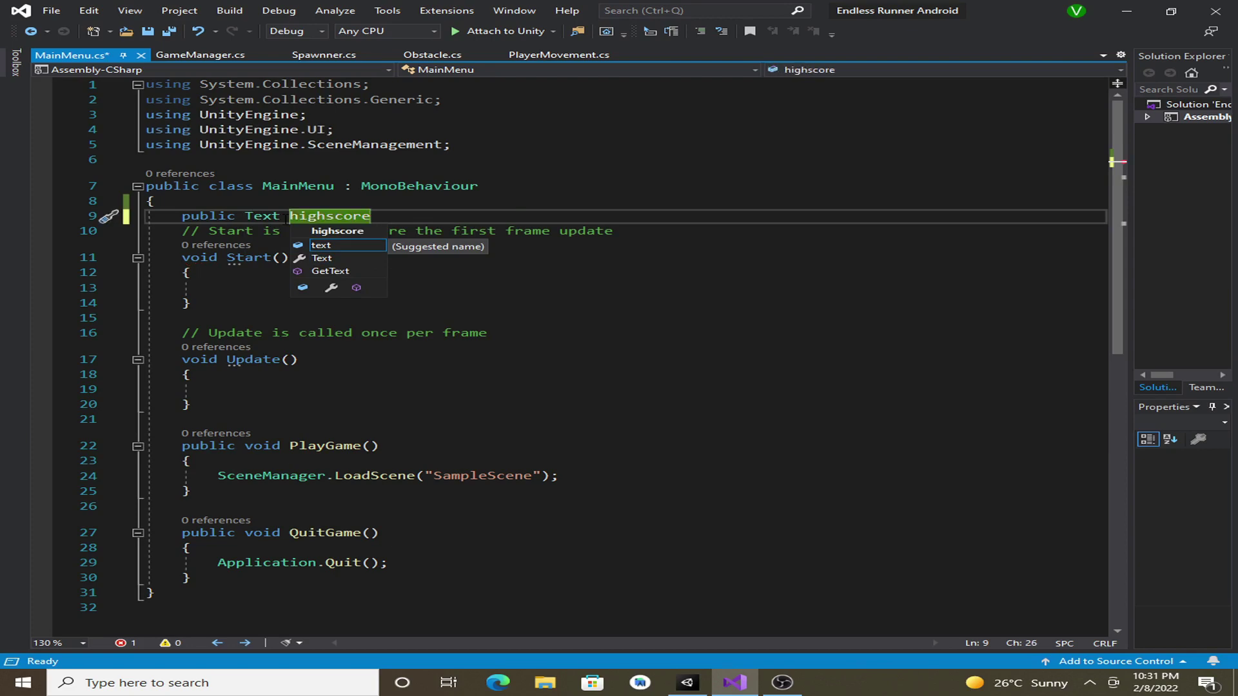
type("Txt;")
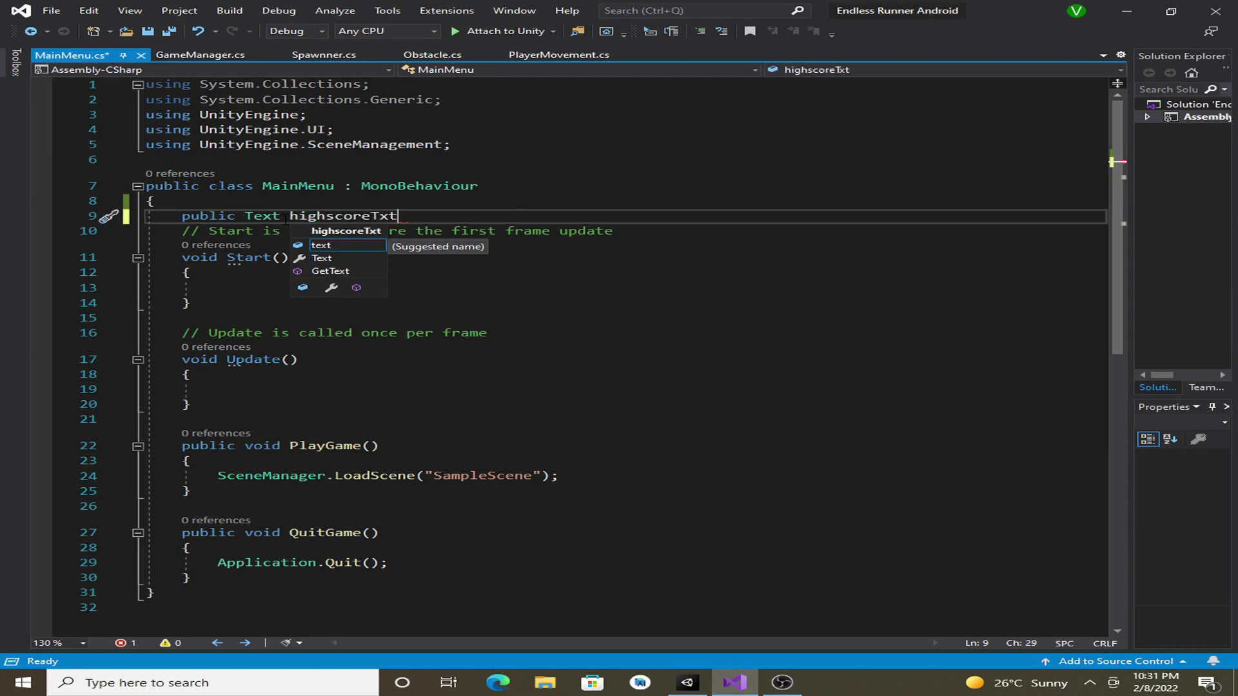
- Declare 'public Text highscoreTxt;' in MainMenu.cs and save the file
left_click(316, 287)
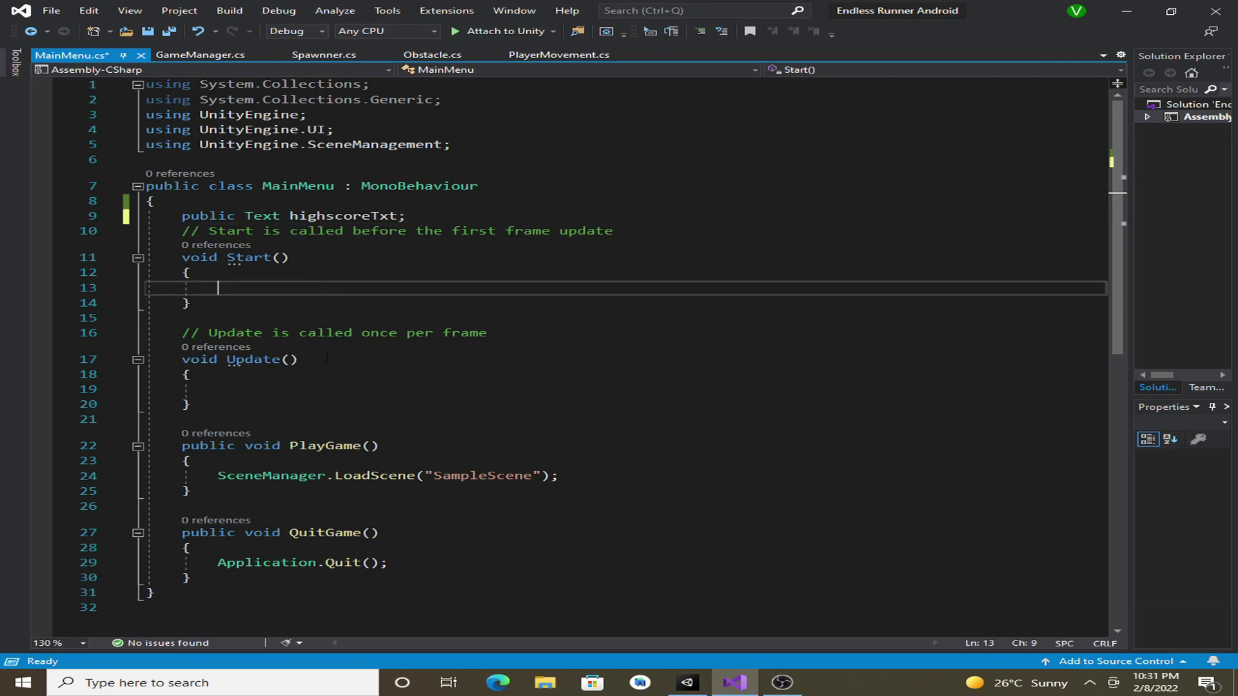
key("ctrl+s")
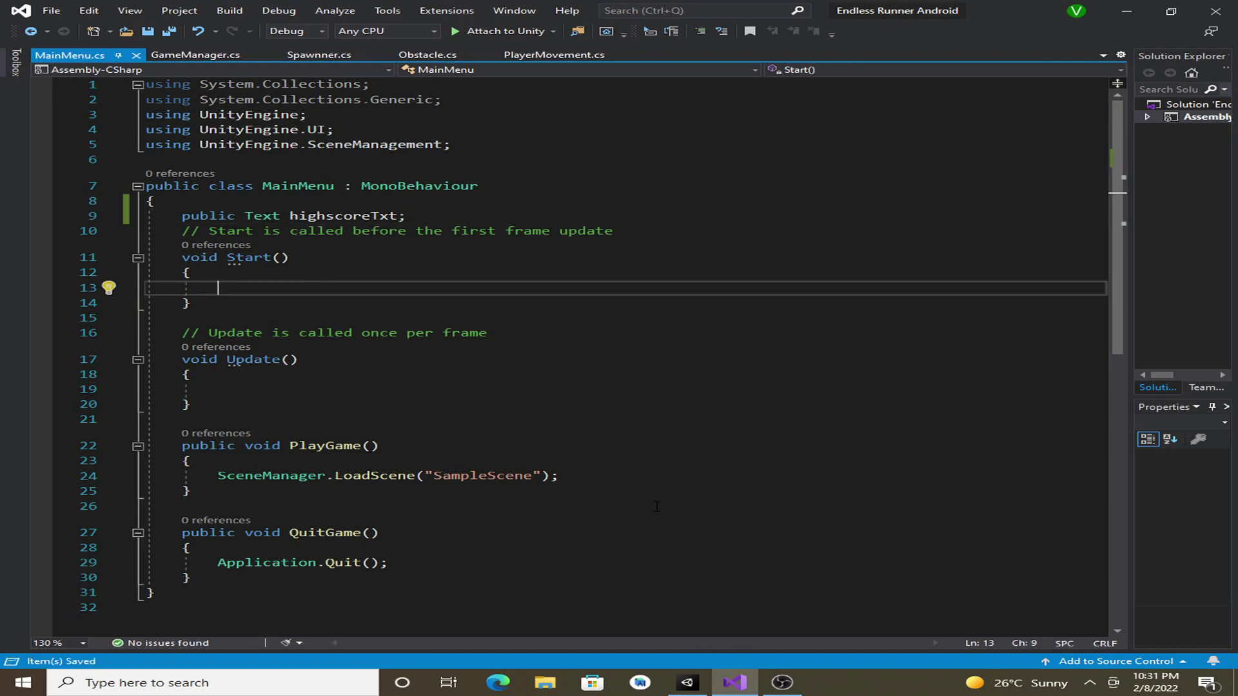
- Assign the highscore object to the Highscore Txt field of the Canvas MainMenu component
left_click(688, 681)
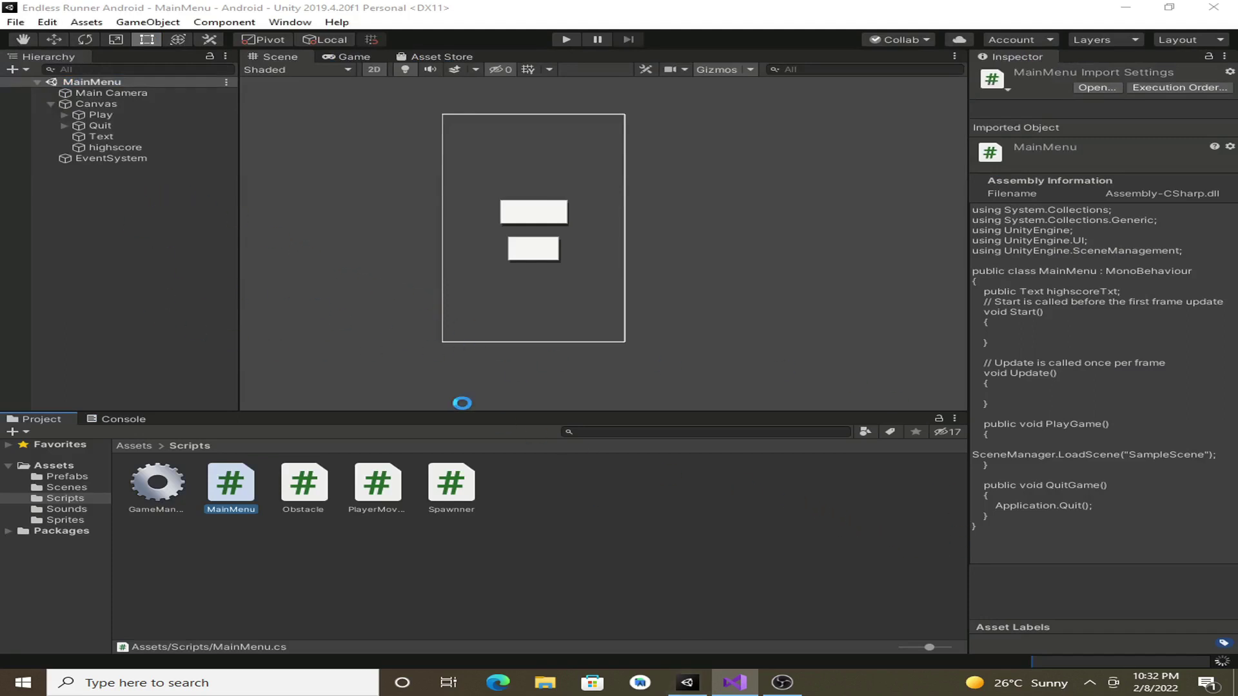
left_click(97, 104)
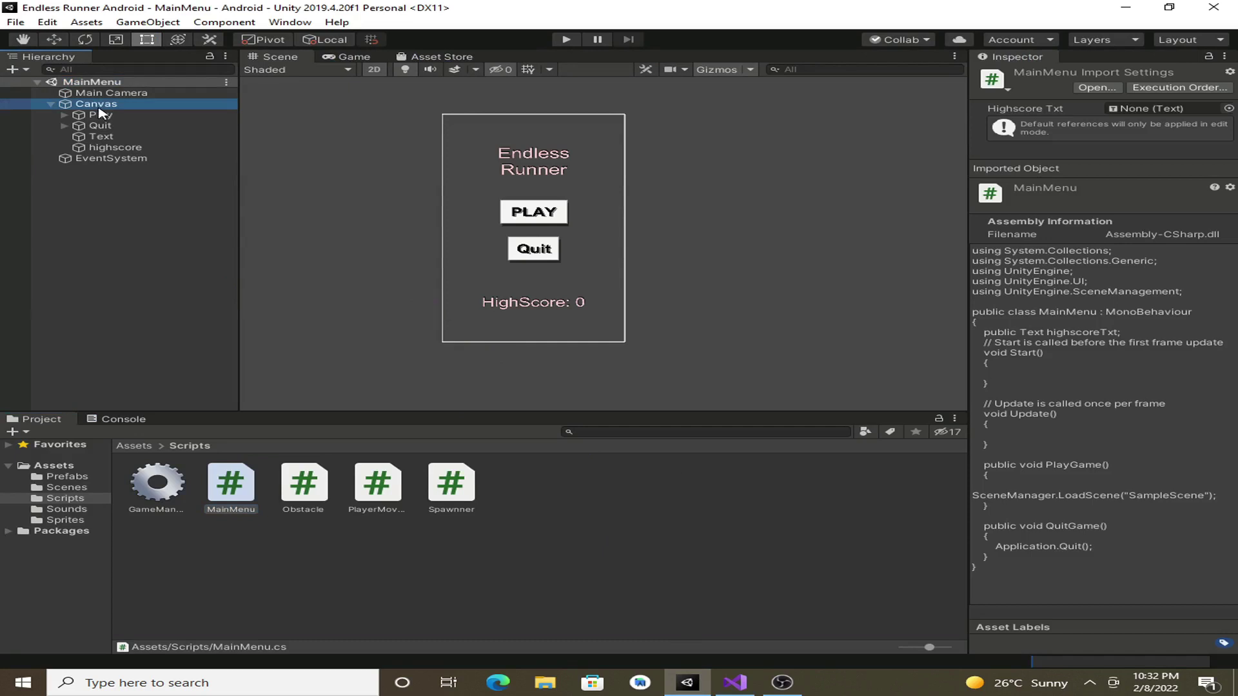
left_click_drag(129, 147, 1160, 600)
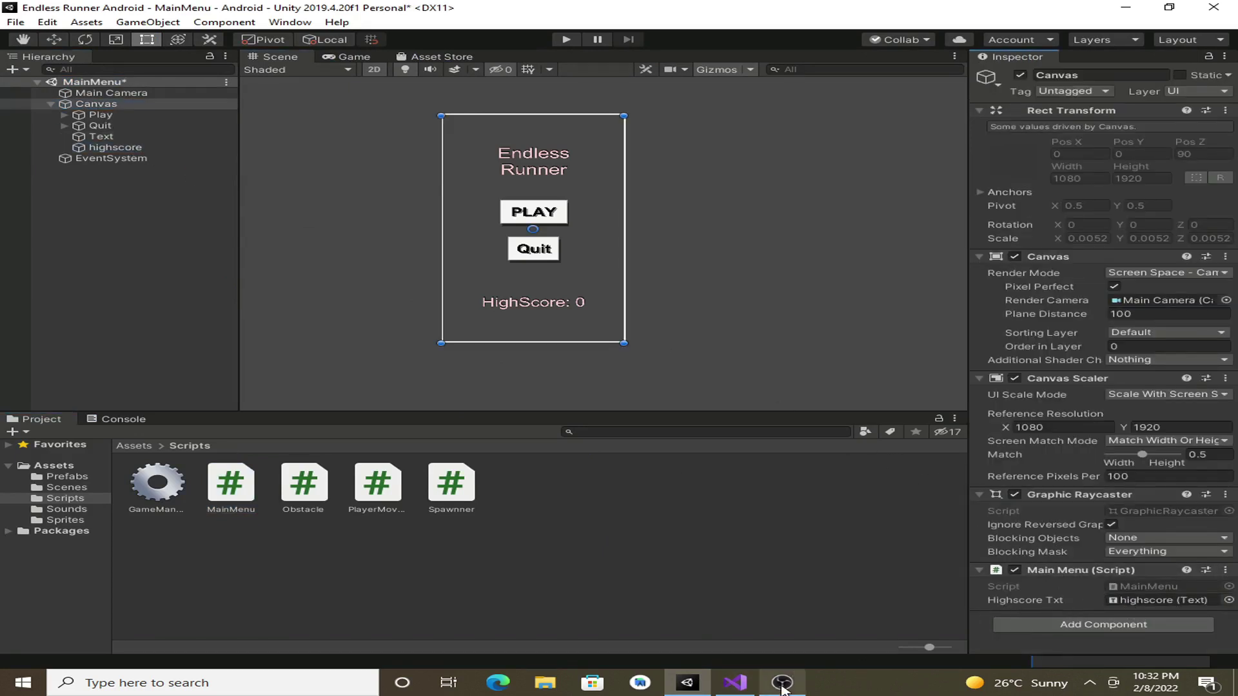
left_click(734, 683)
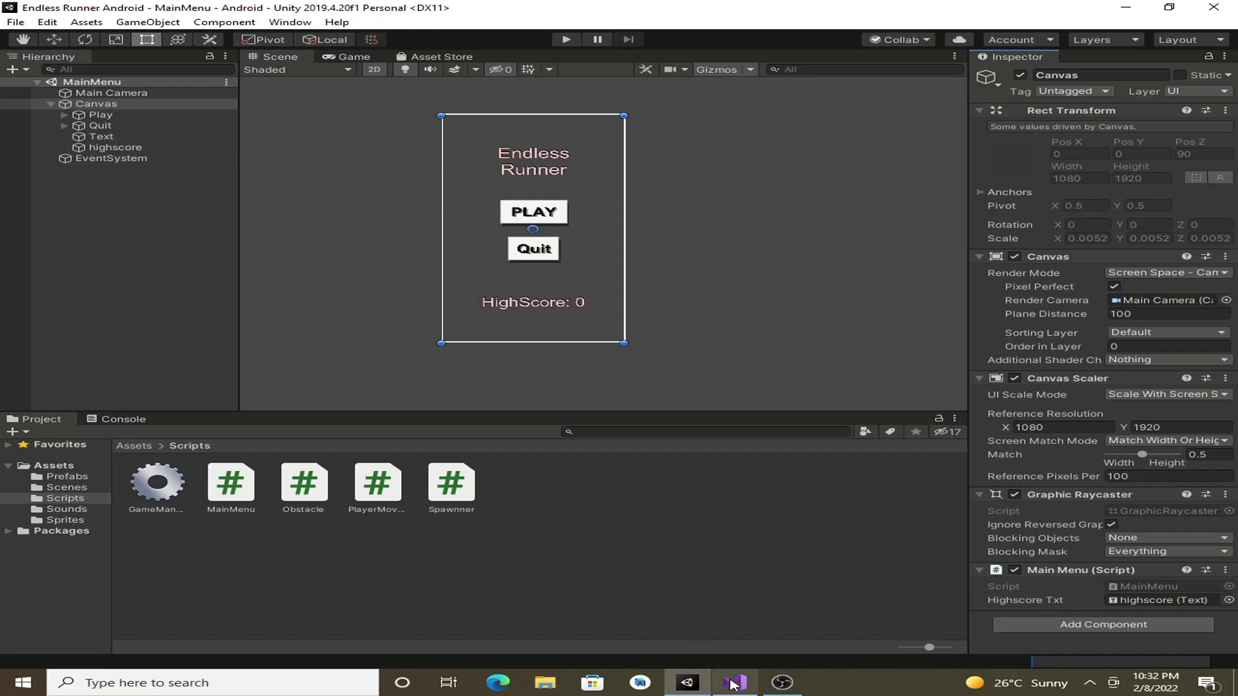
scroll(580, 483, "down", 1)
scroll(387, 290, "down", 1)
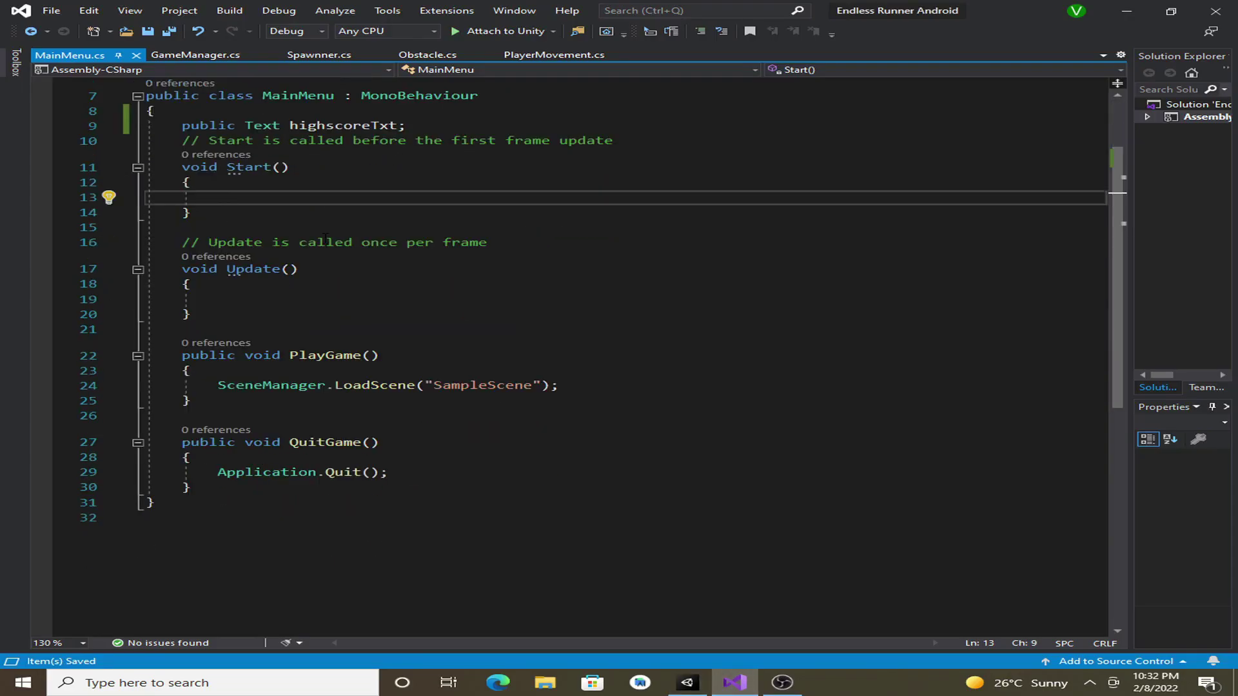
- Add PlayerPrefs.SetInt("highscore", (int)score); below the score display line in GameManager's Update
left_click(192, 56)
scroll(362, 410, "down", 2)
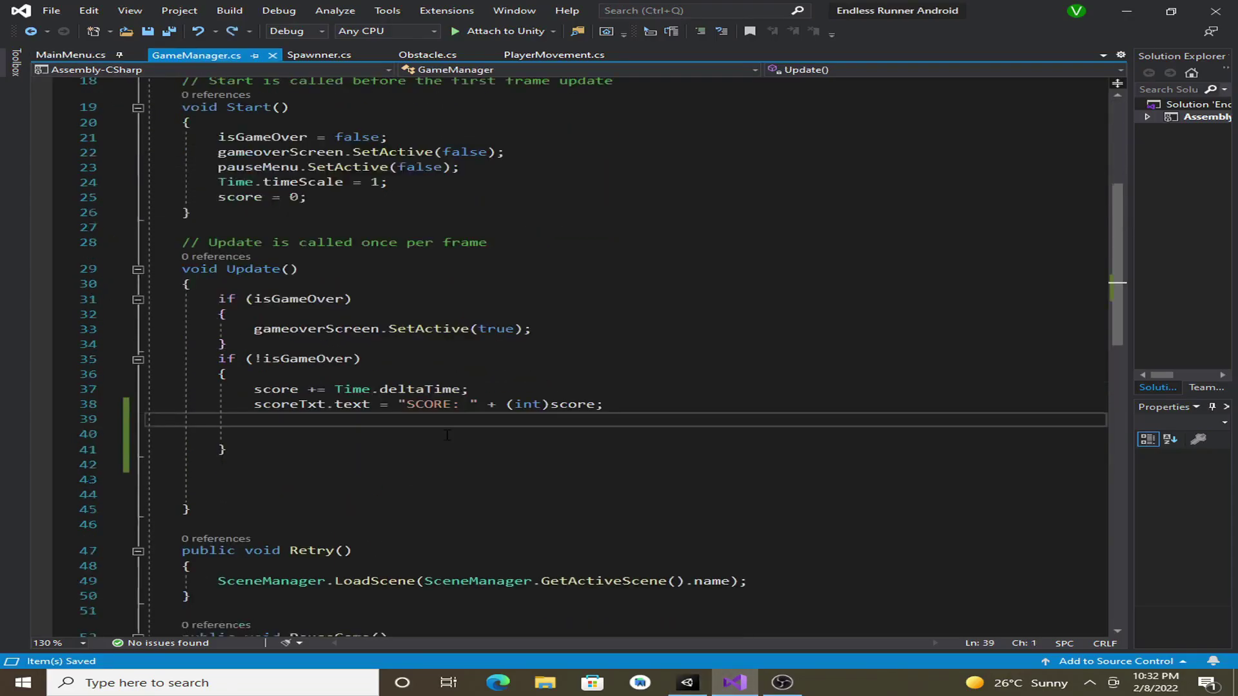
left_click(289, 375)
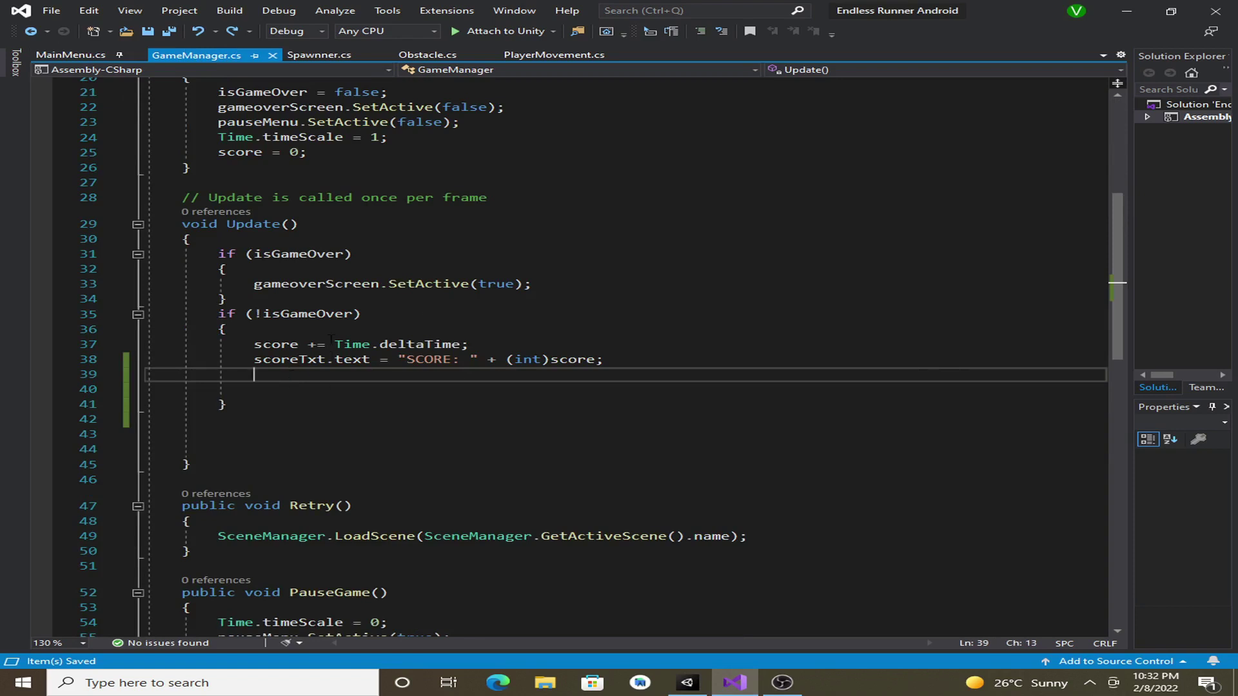
key("Return")
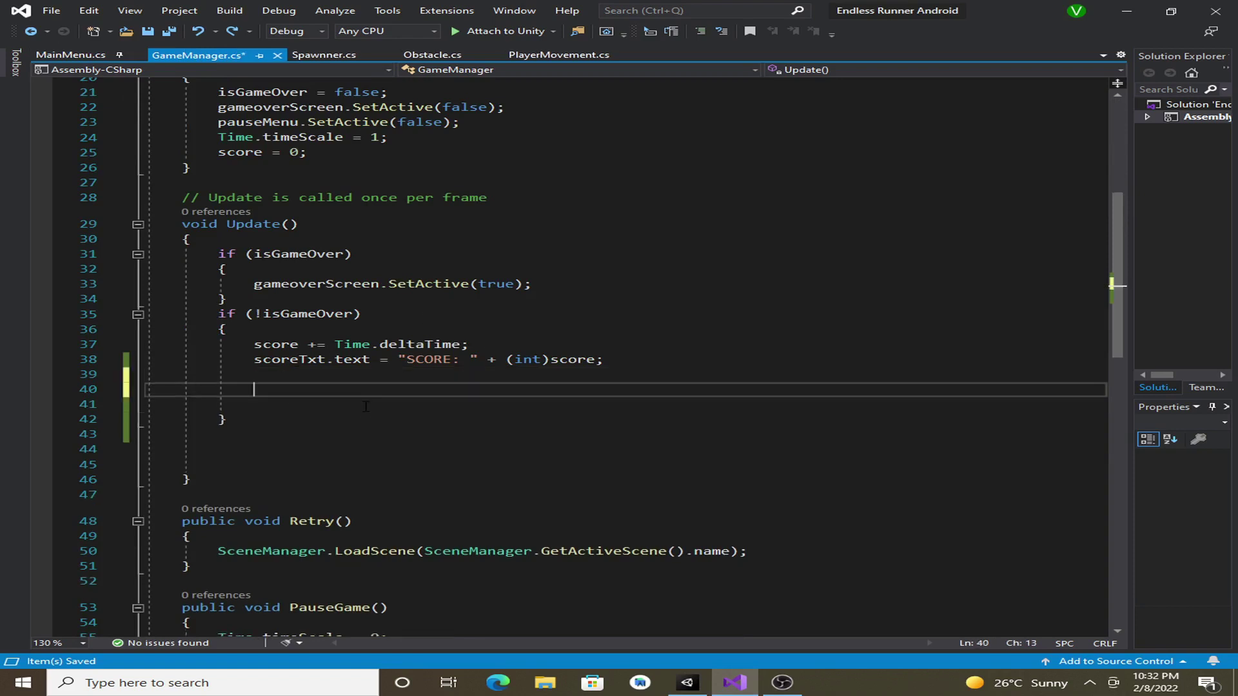
type("playerp")
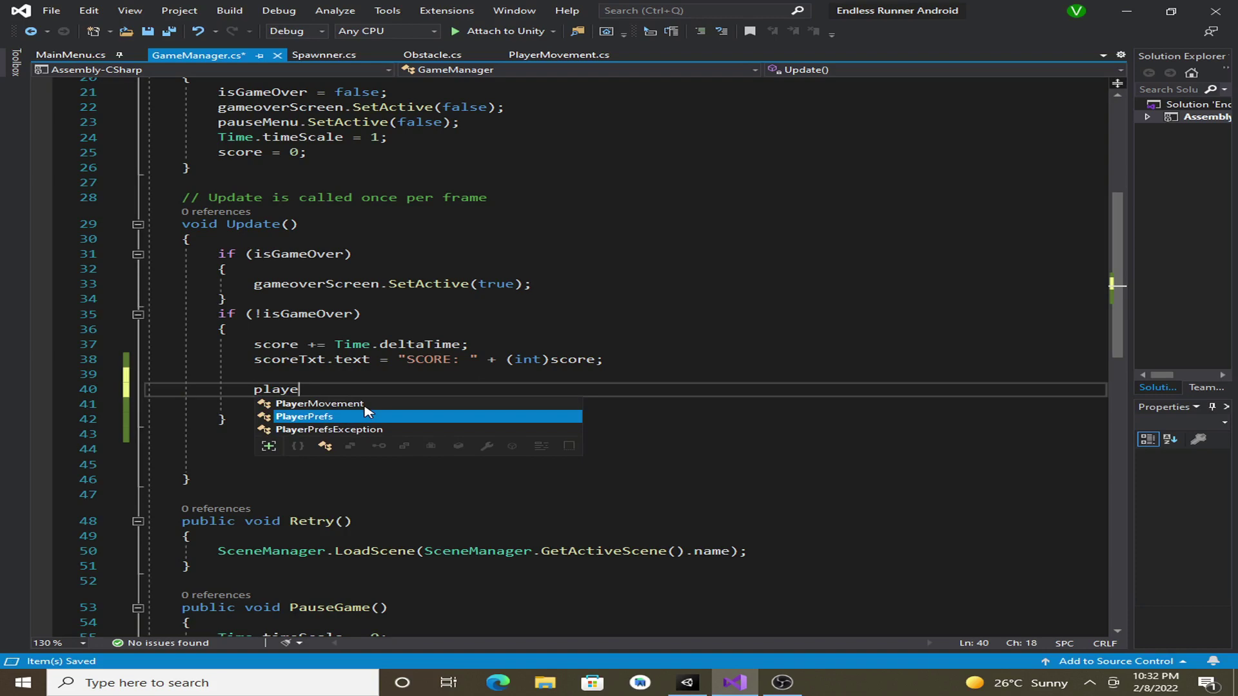
key("Tab")
type(".")
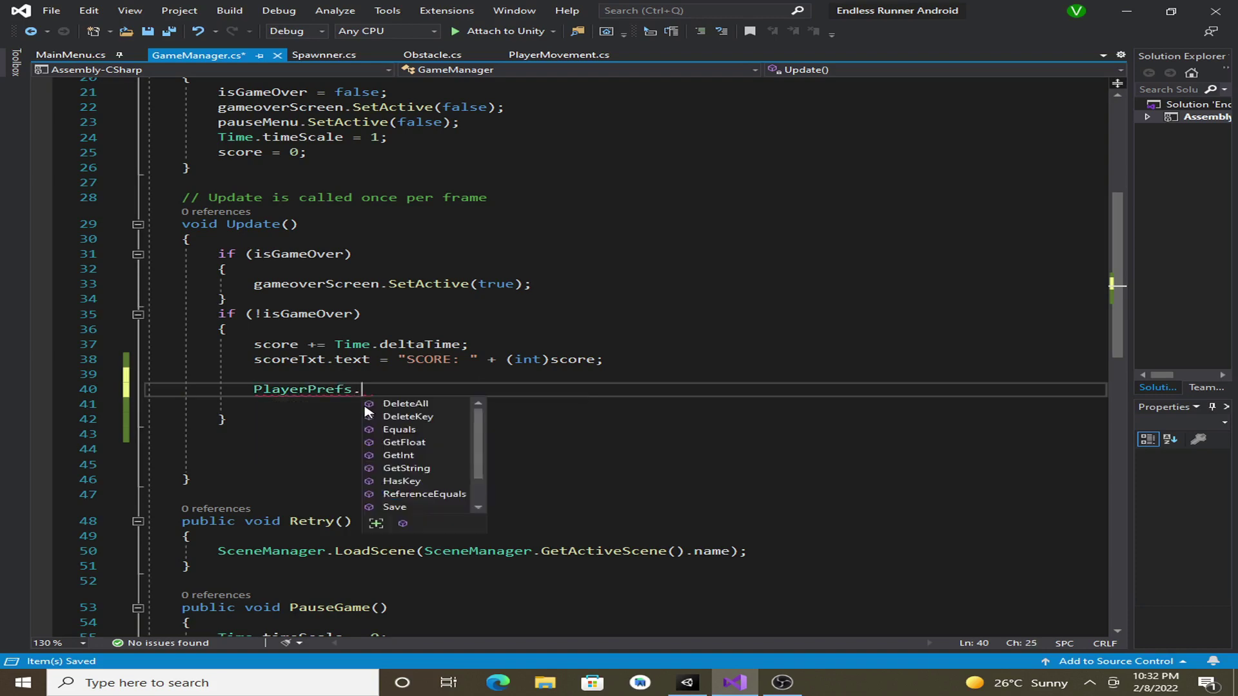
type("set")
key("Tab")
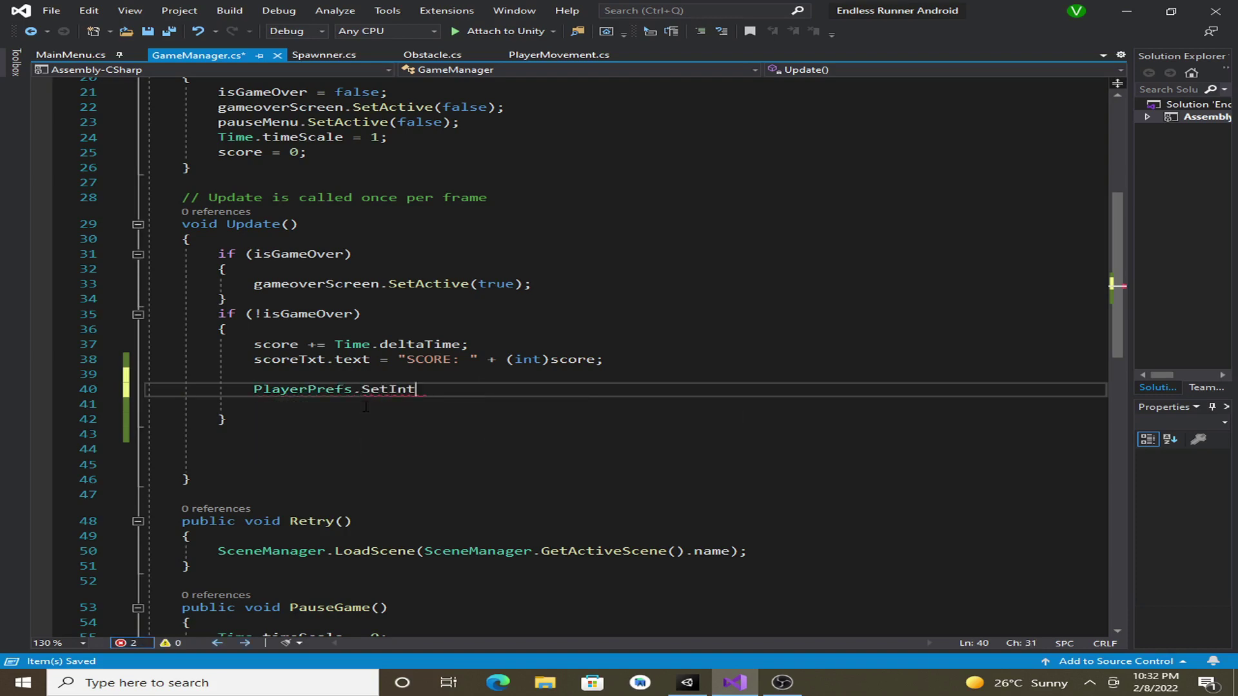
type("(")
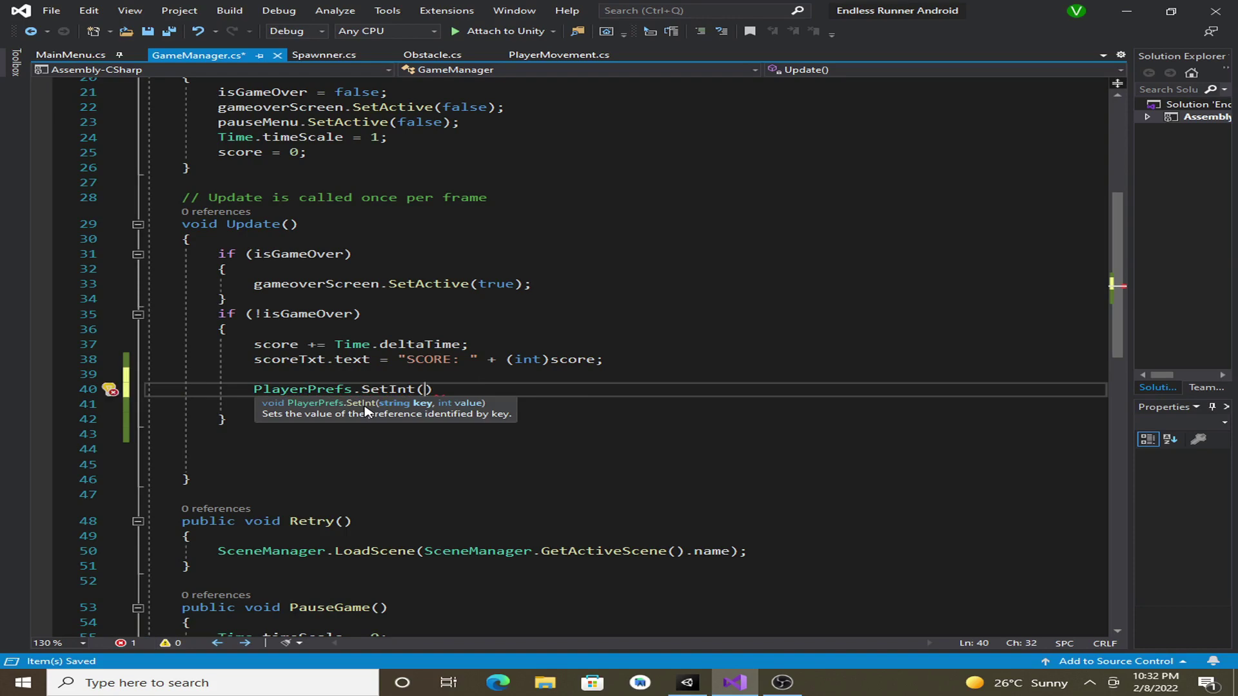
type("\"hi")
type("ghsco")
type("re\"")
type(", ")
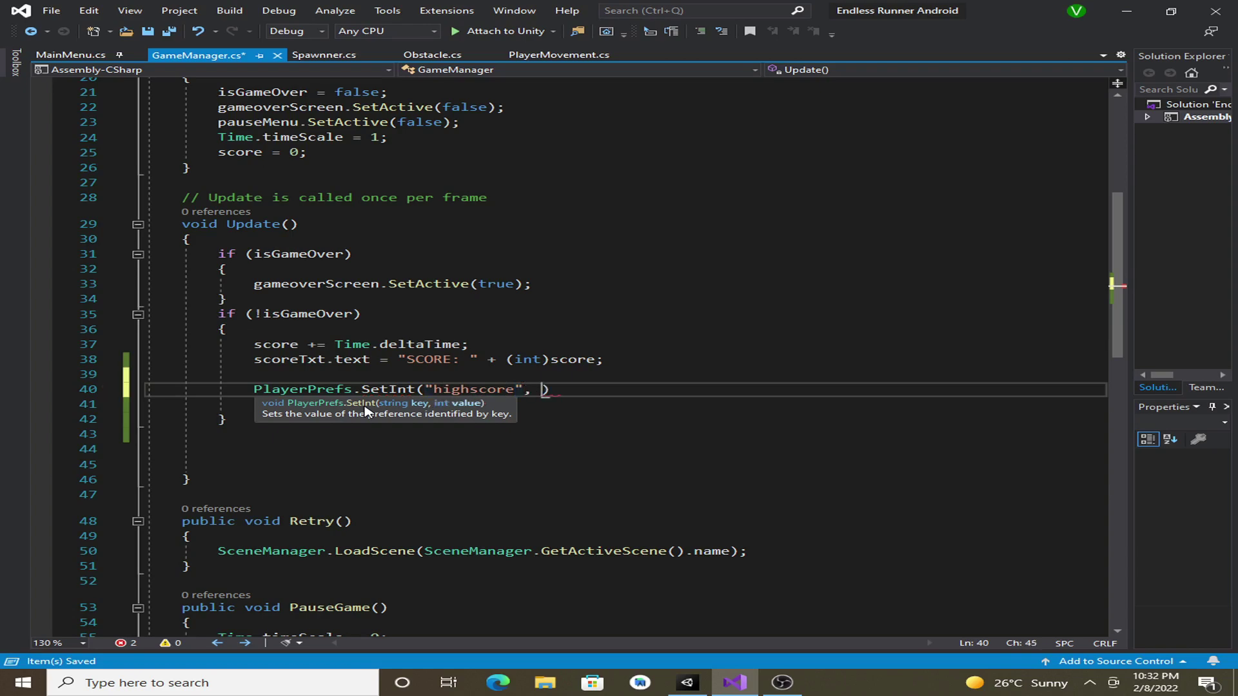
type("s")
key("Tab")
type(");")
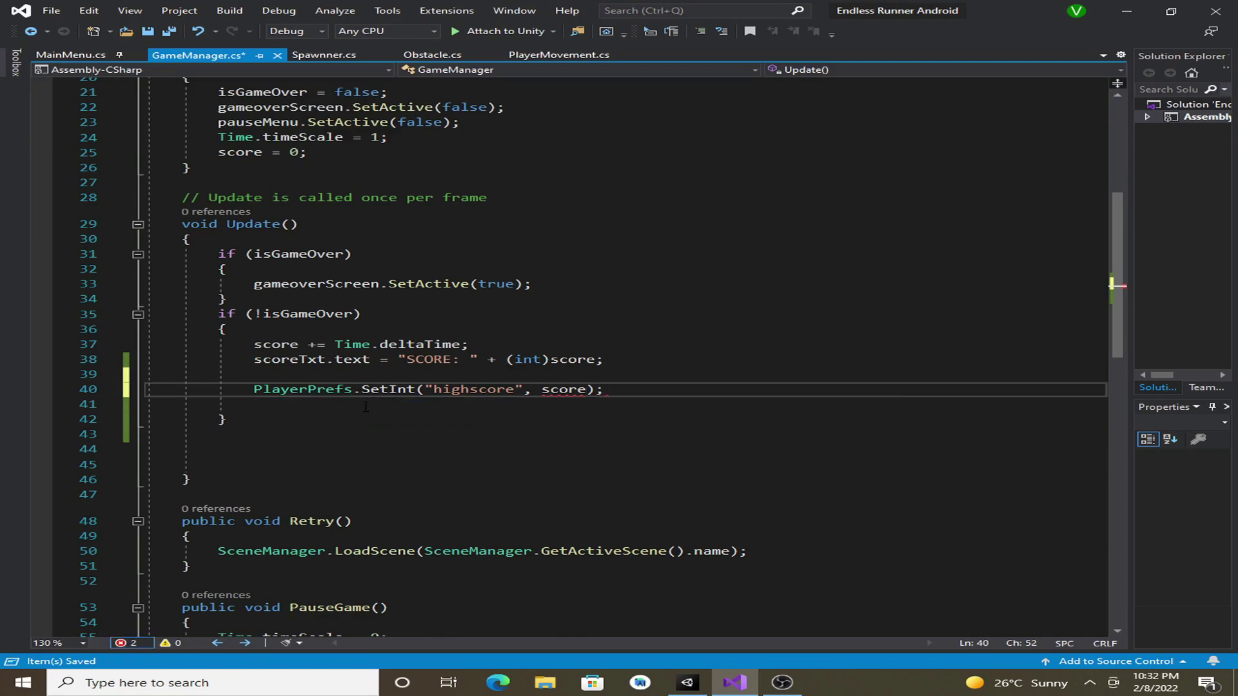
left_click(541, 389)
type("(")
type("int")
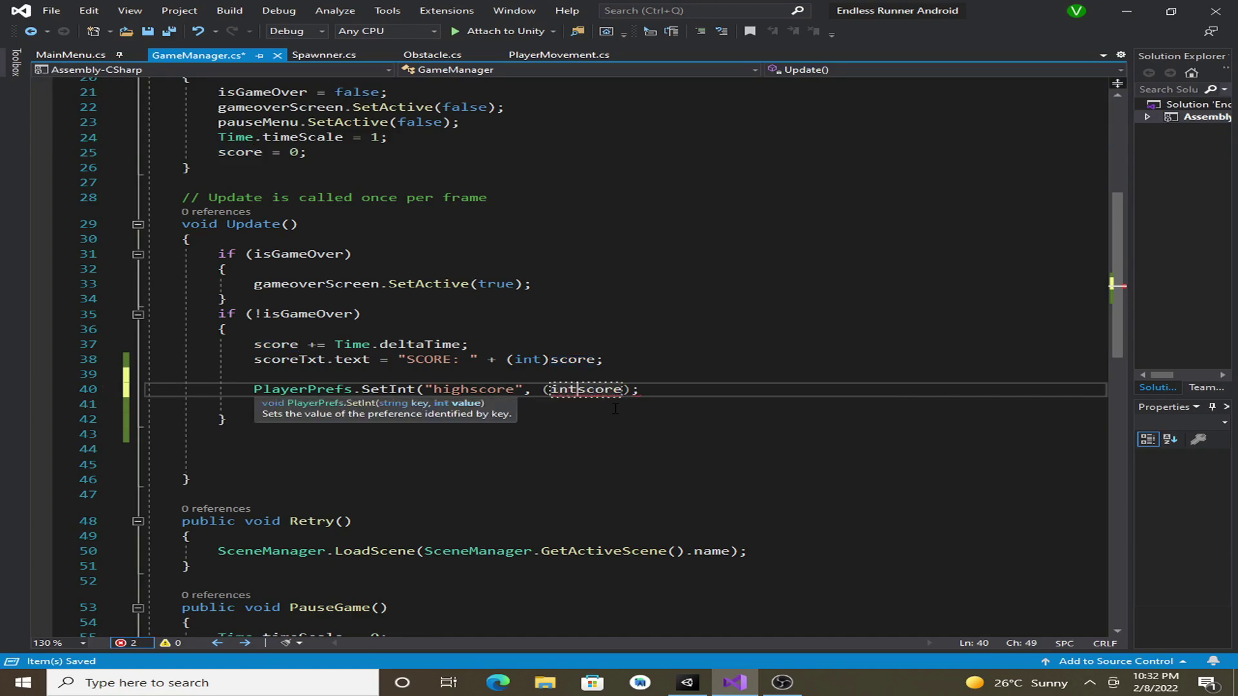
type(")")
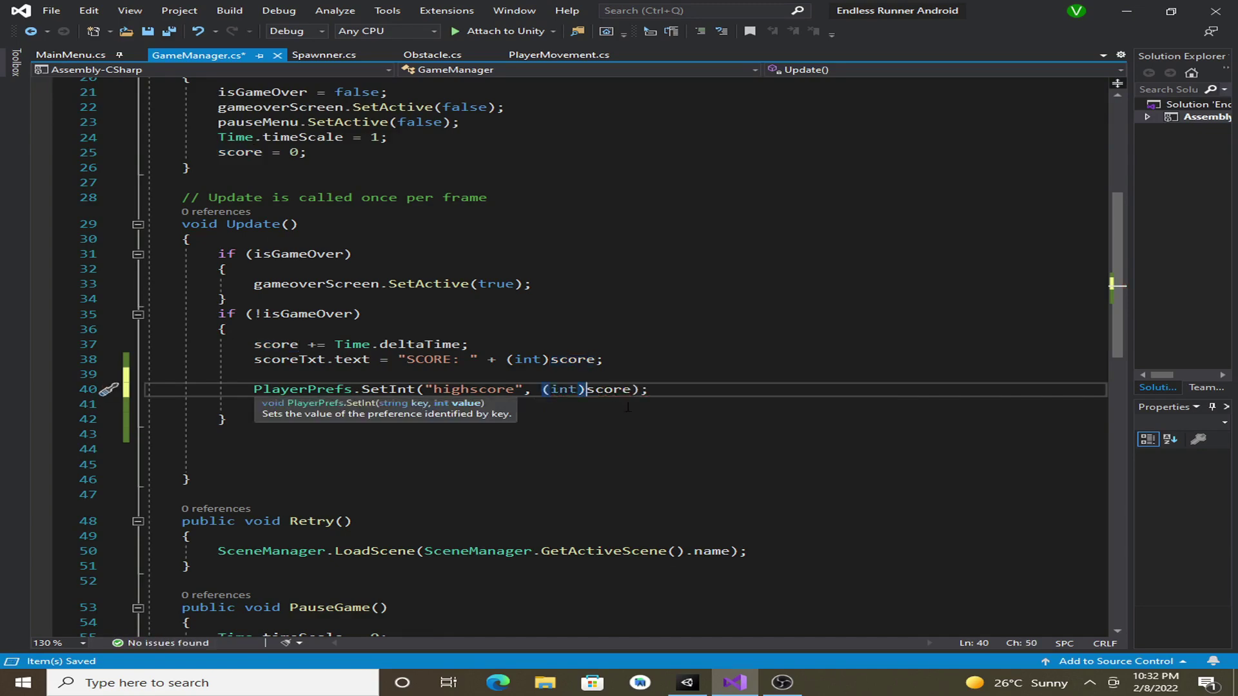
left_click(658, 388)
left_click(515, 405)
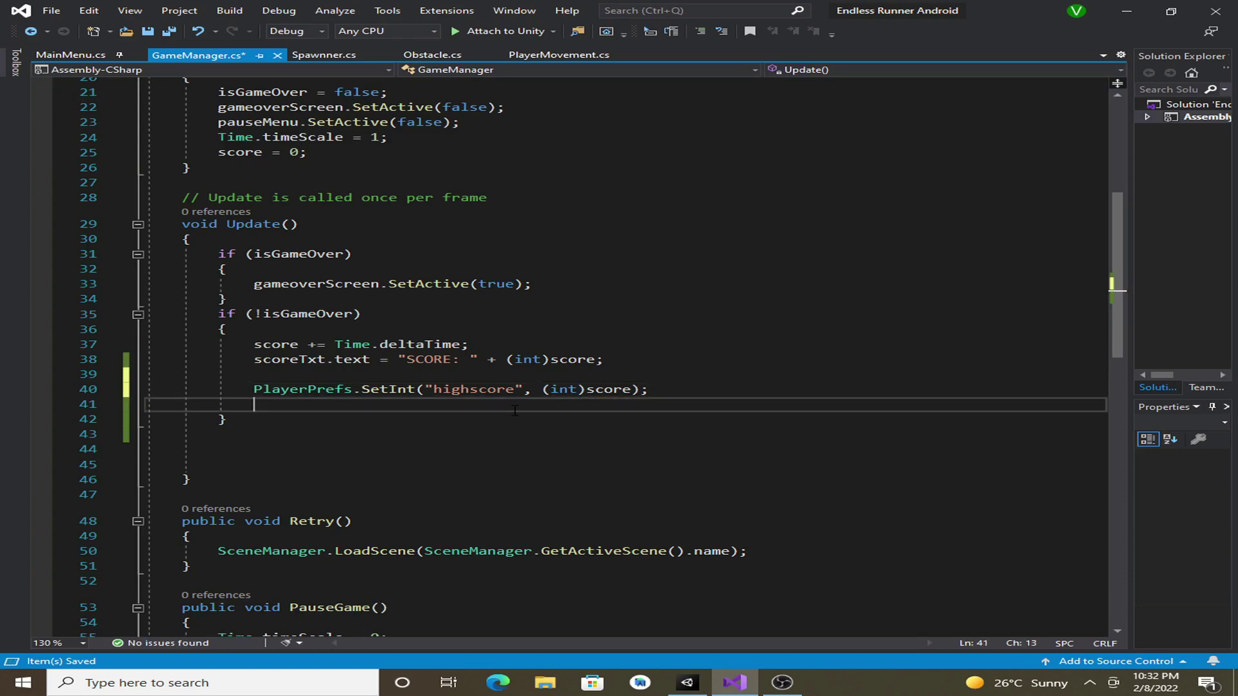
left_click(689, 391)
left_click(347, 375)
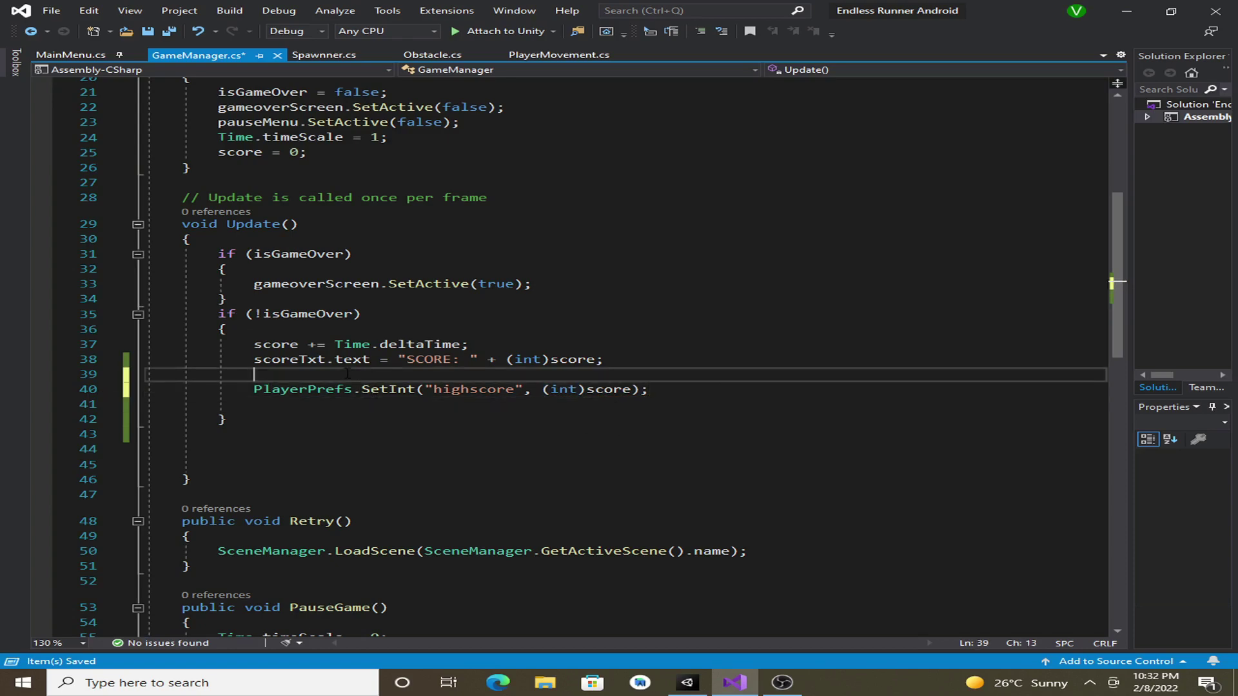
- Add an if (score > PlayerPrefs.GetInt("highscore", 0)) block above the SetInt call
key("Return")
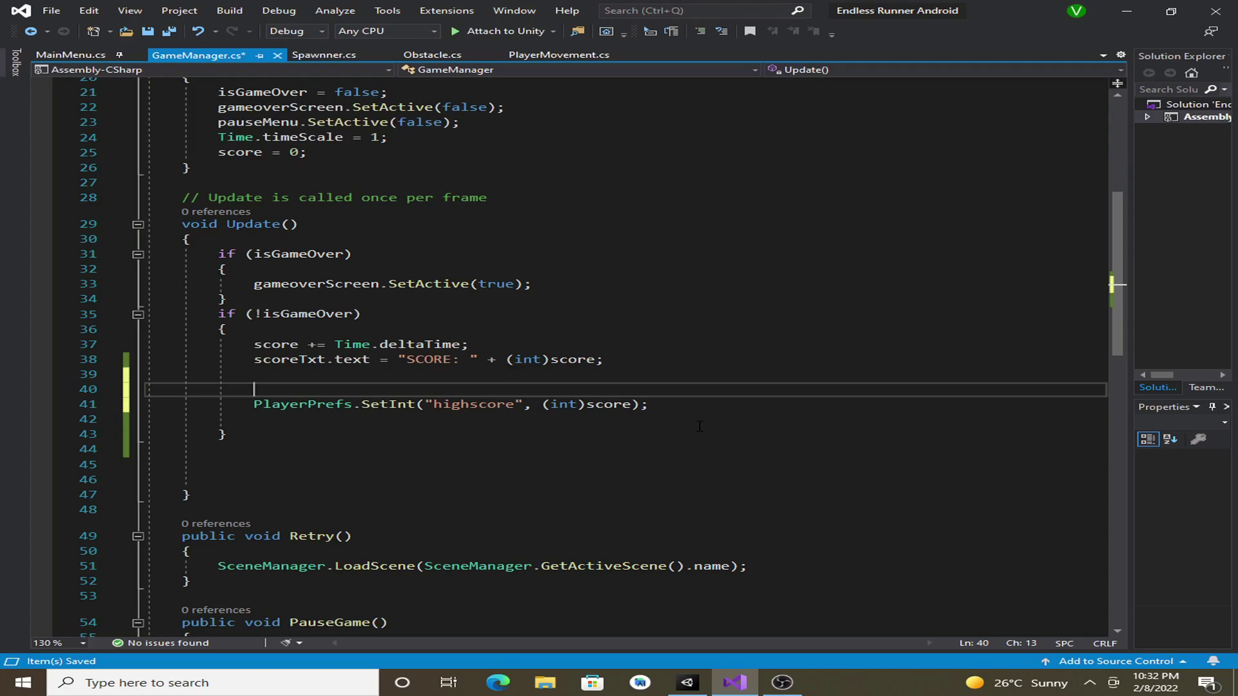
type("if")
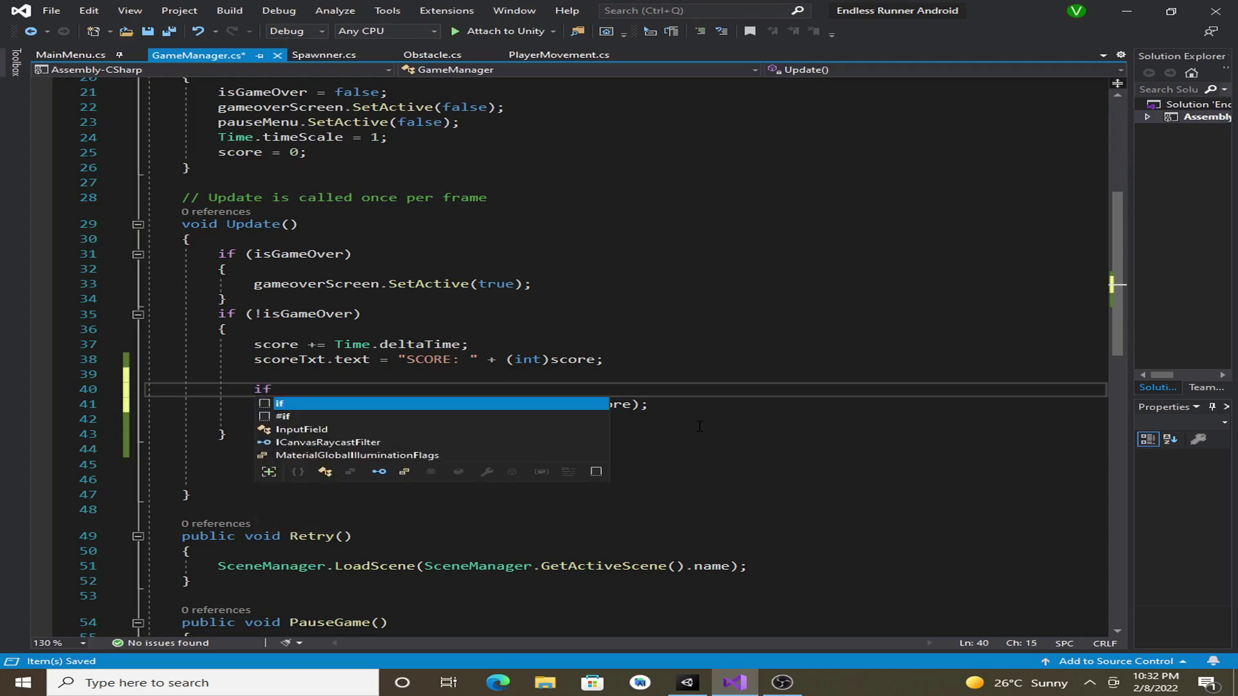
key("Tab")
key("Tab")
key("BackSpace")
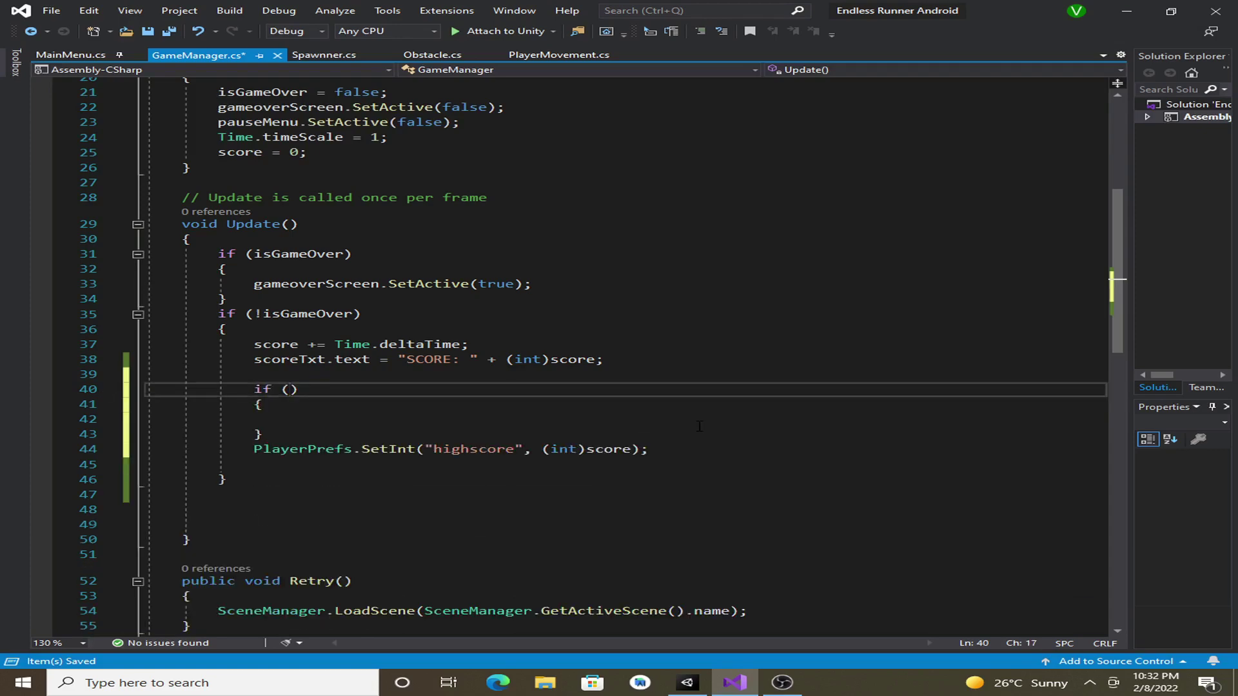
type("score")
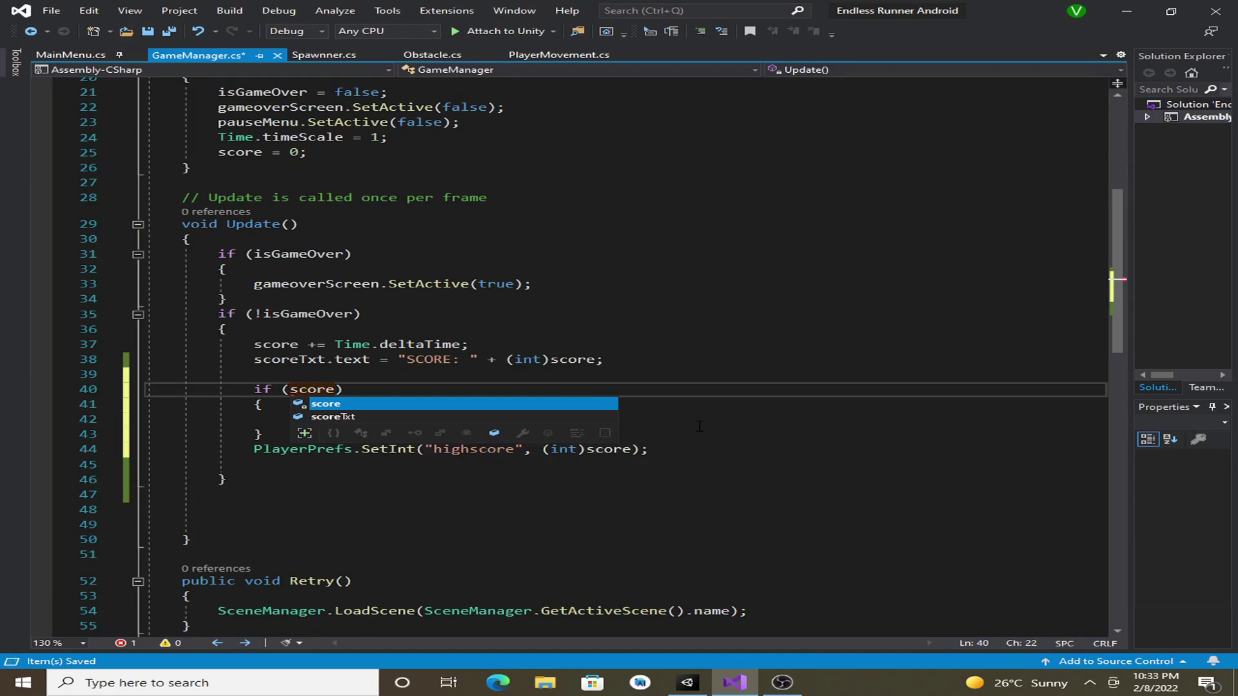
type(" > ")
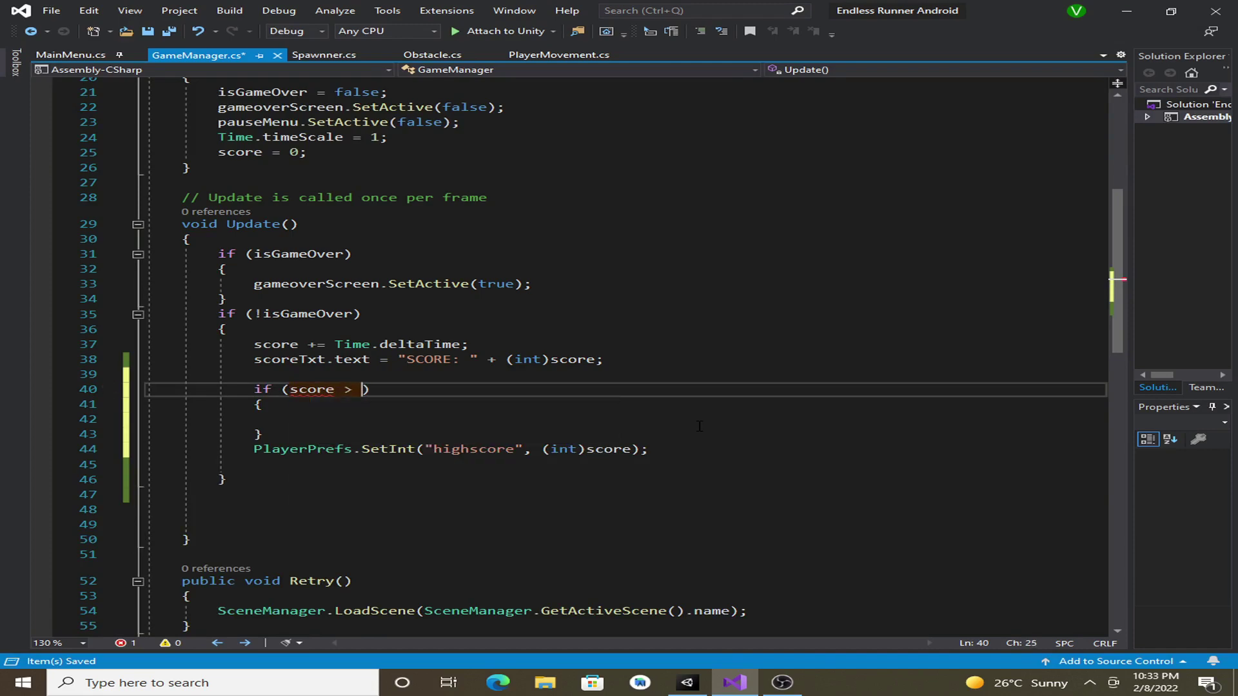
type("pla")
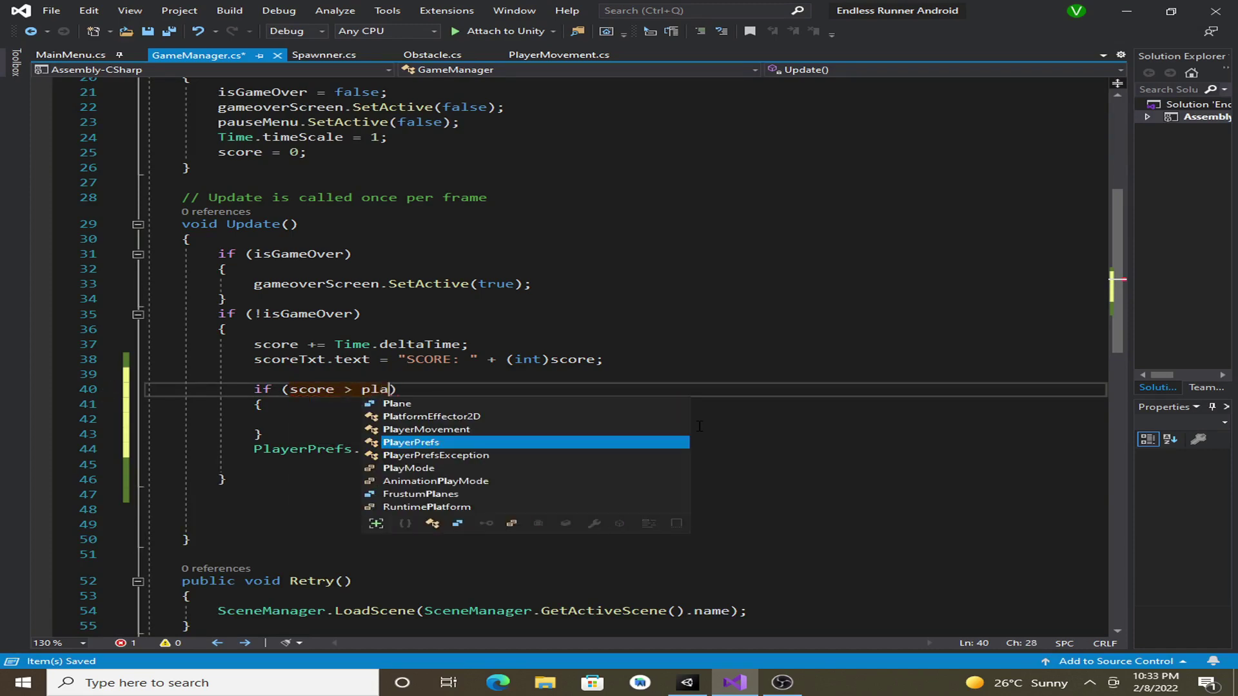
type("yer")
key("Tab")
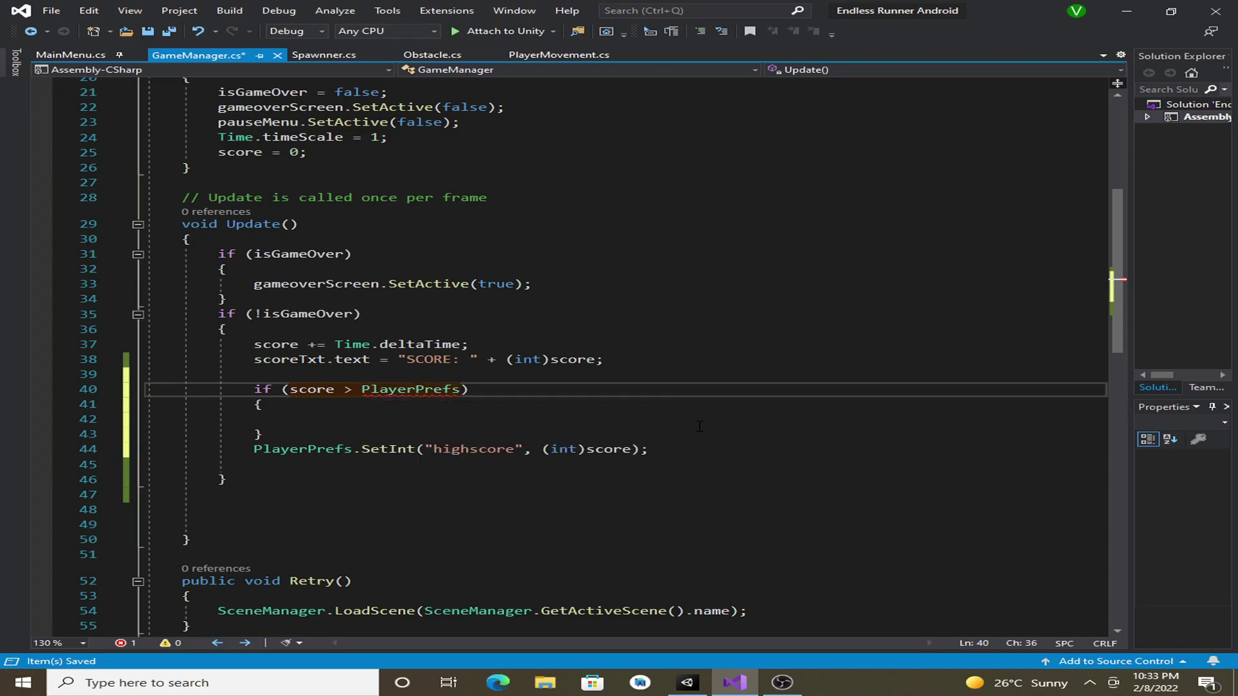
type(".get")
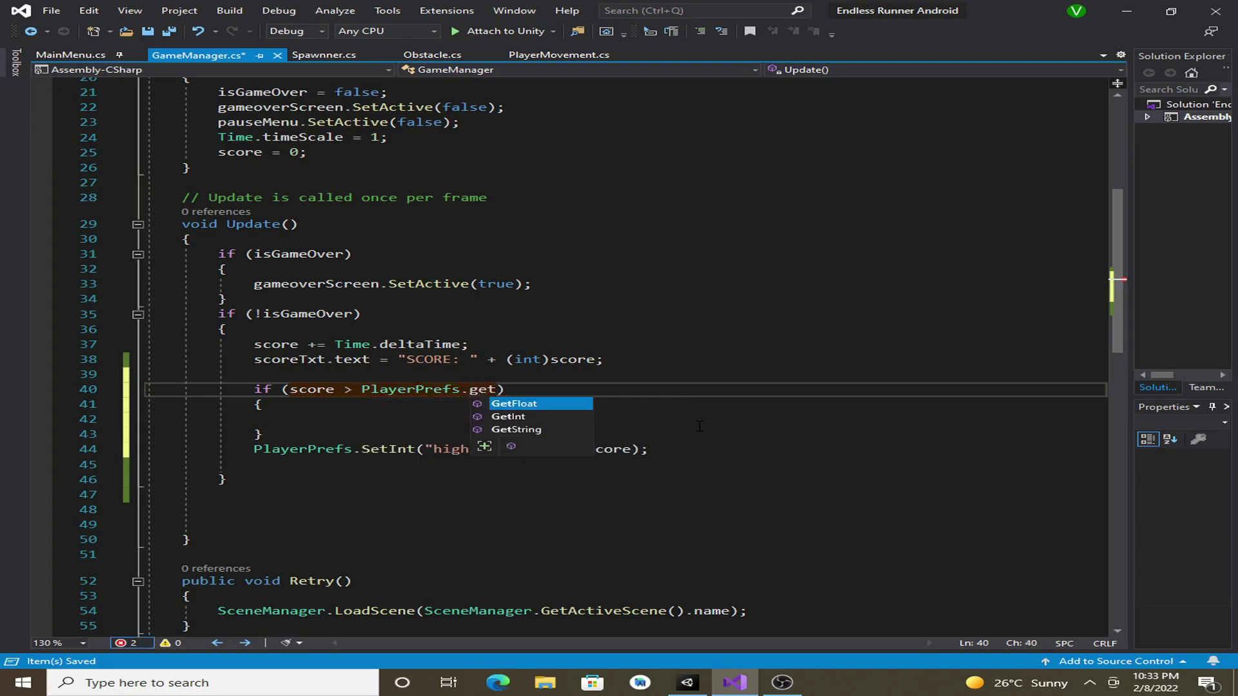
key("Down")
key("Tab")
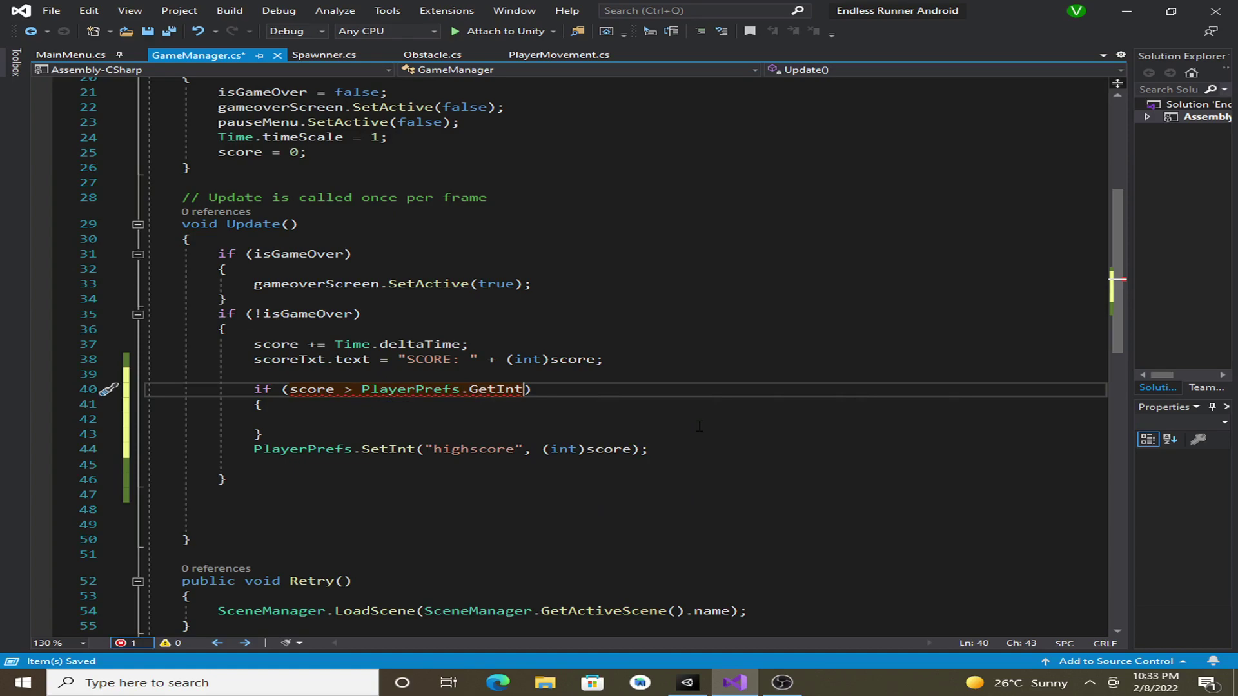
type("(\"")
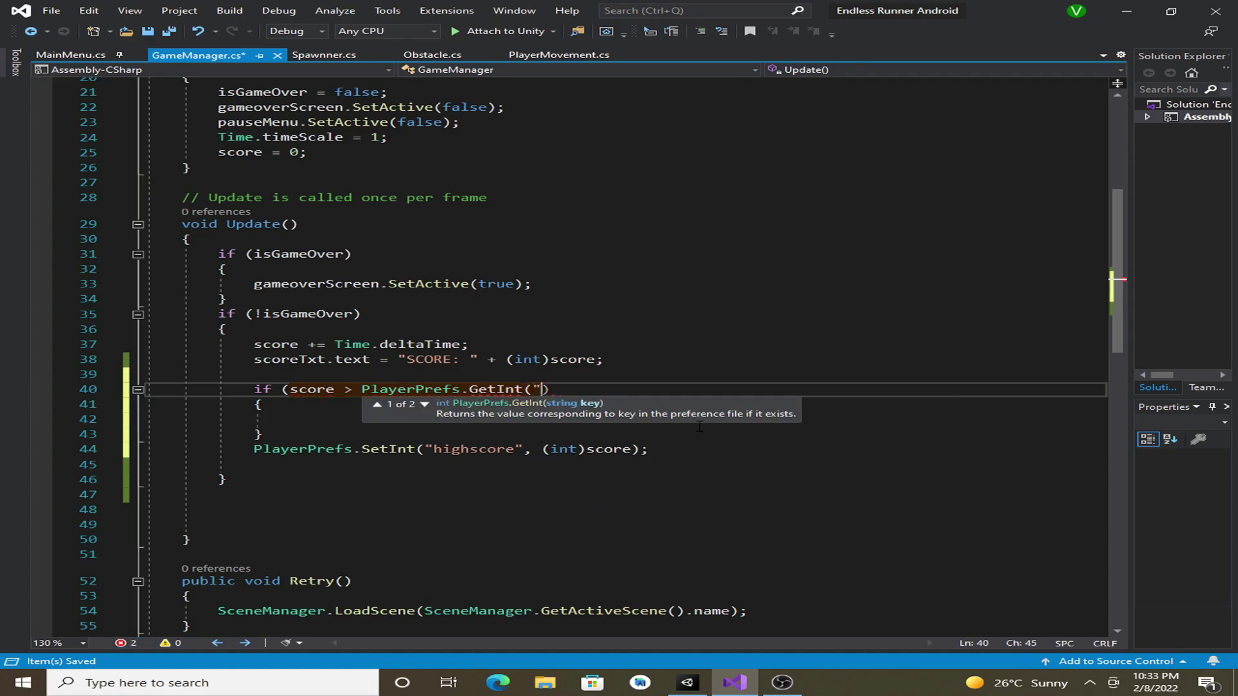
type("hi")
type("ghscore")
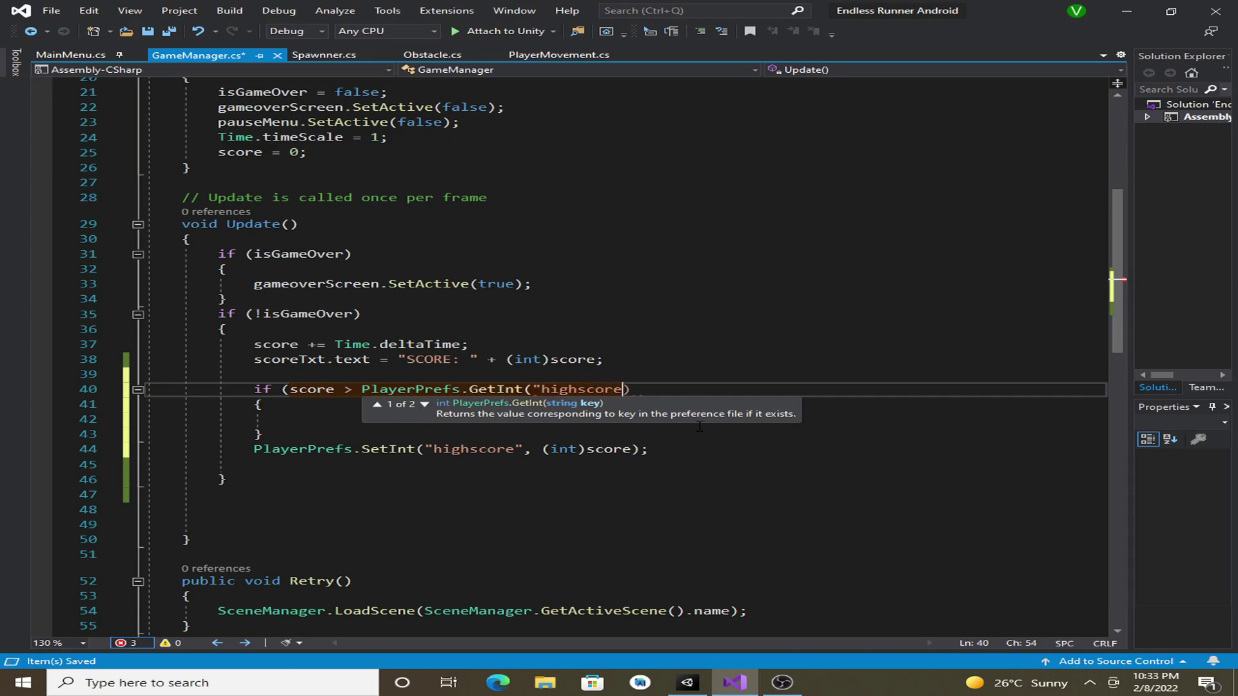
type("\"")
type(", 0")
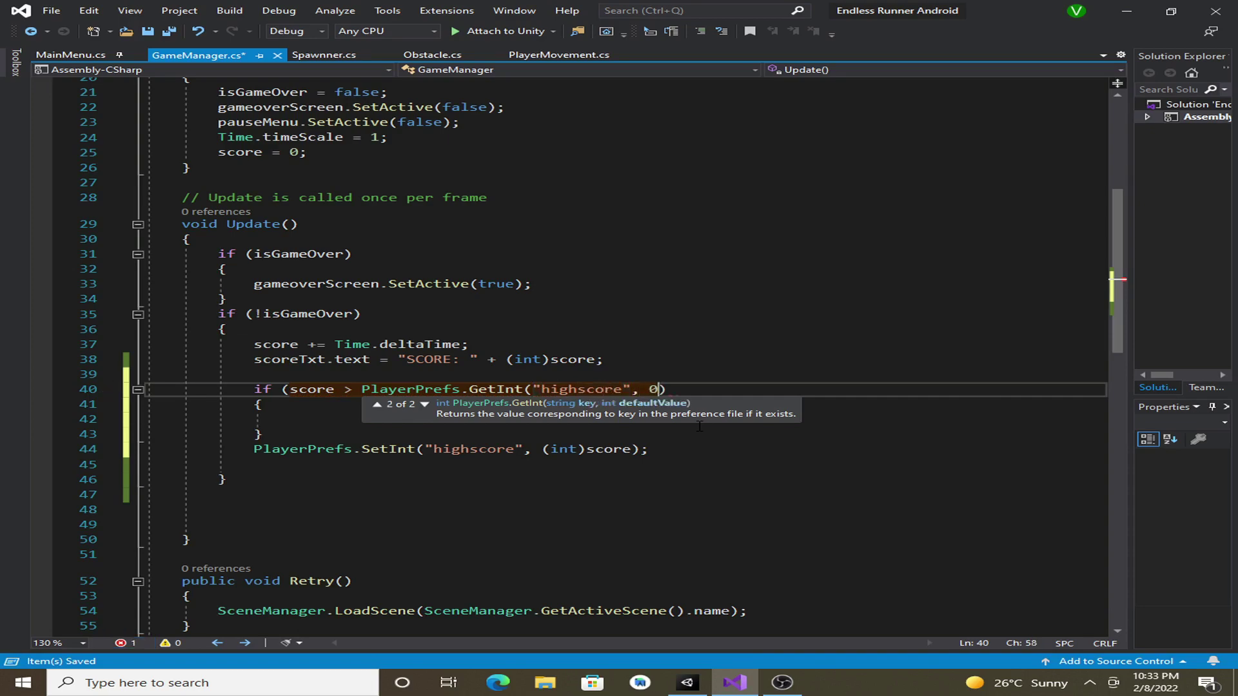
type(")")
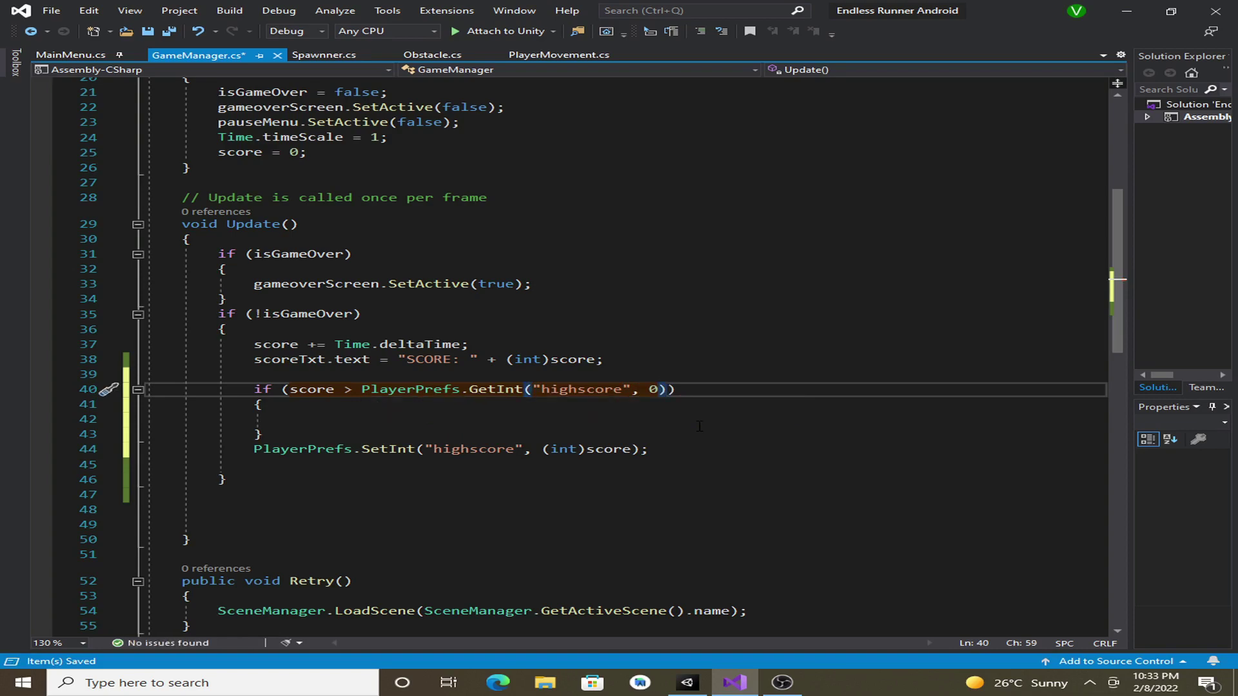
key("Down")
key("Down")
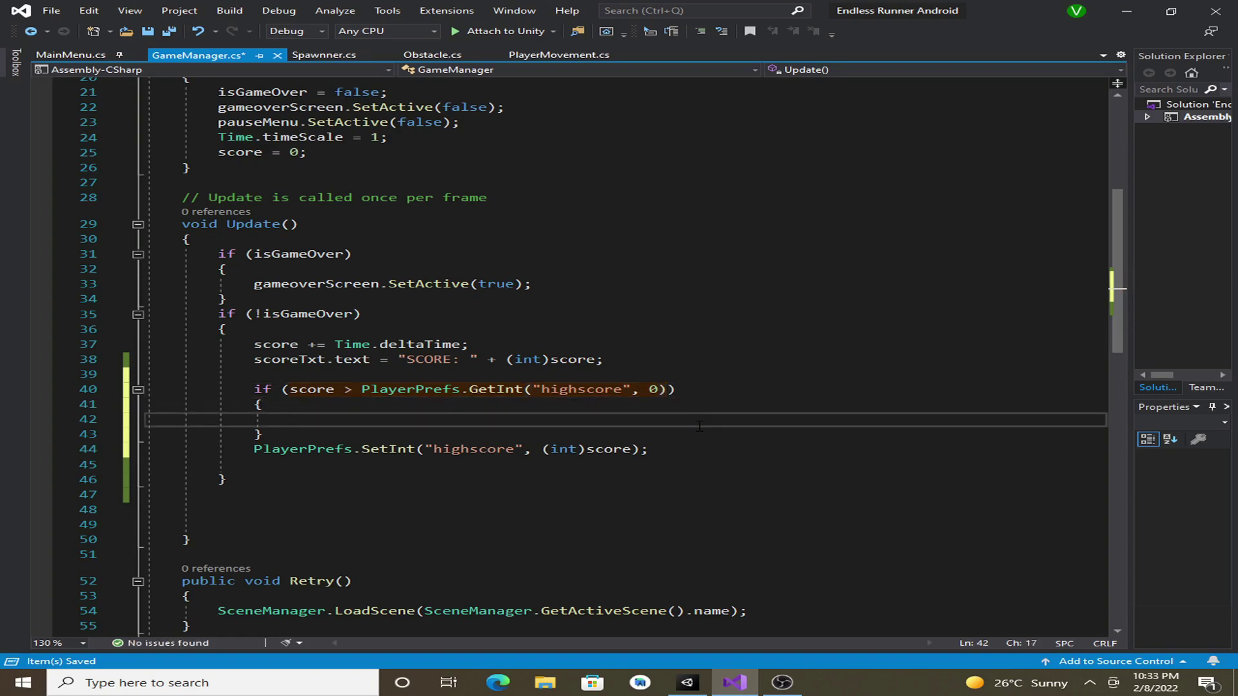
- Move the SetInt line inside the if block and save GameManager.cs
left_click(699, 451)
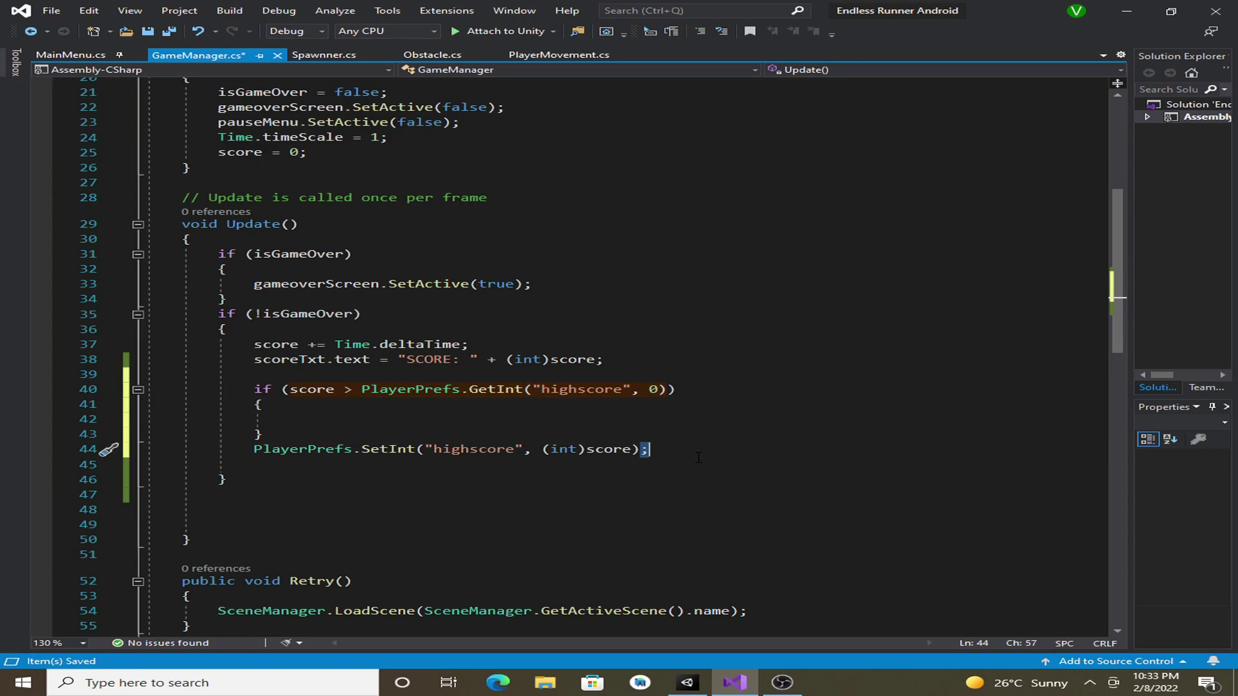
left_click_drag(254, 449, 683, 450)
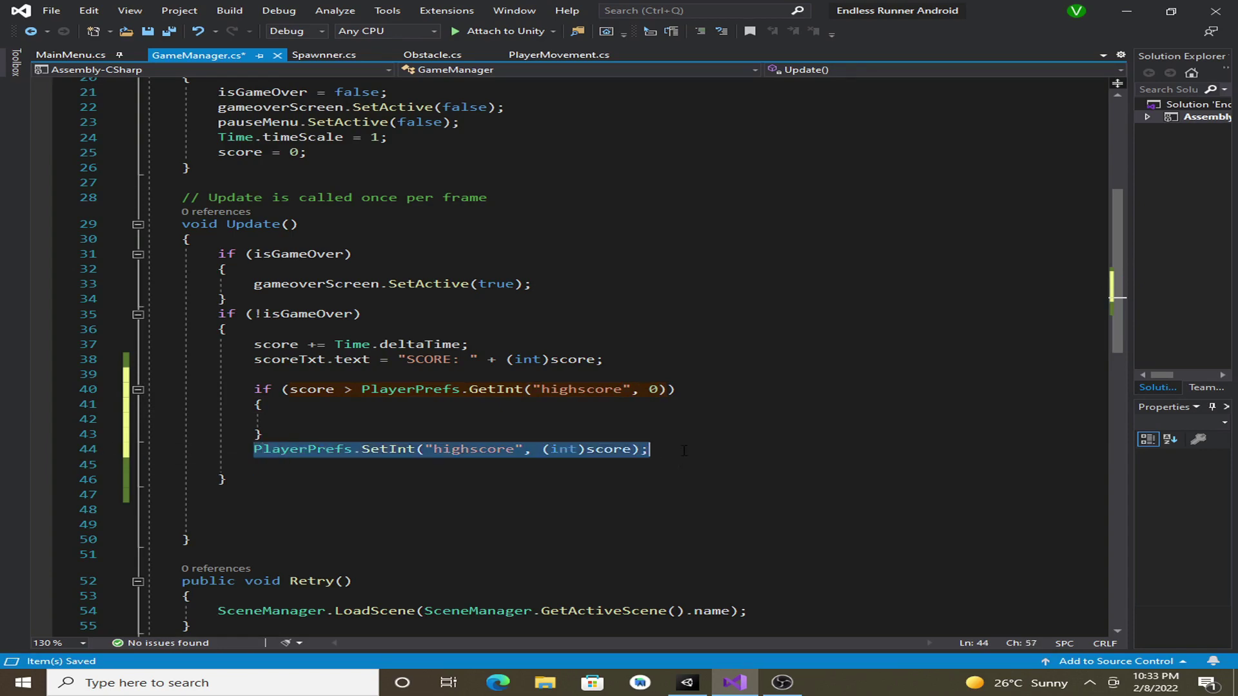
key("ctrl+x")
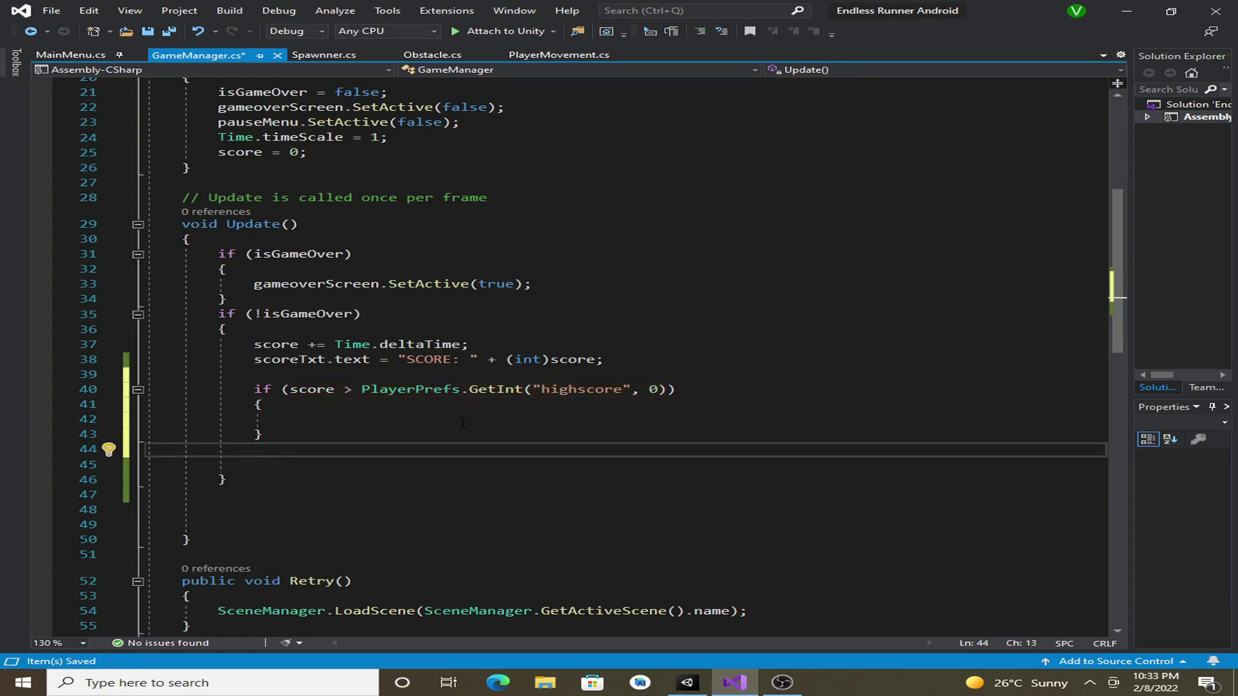
left_click(463, 422)
key("ctrl+v")
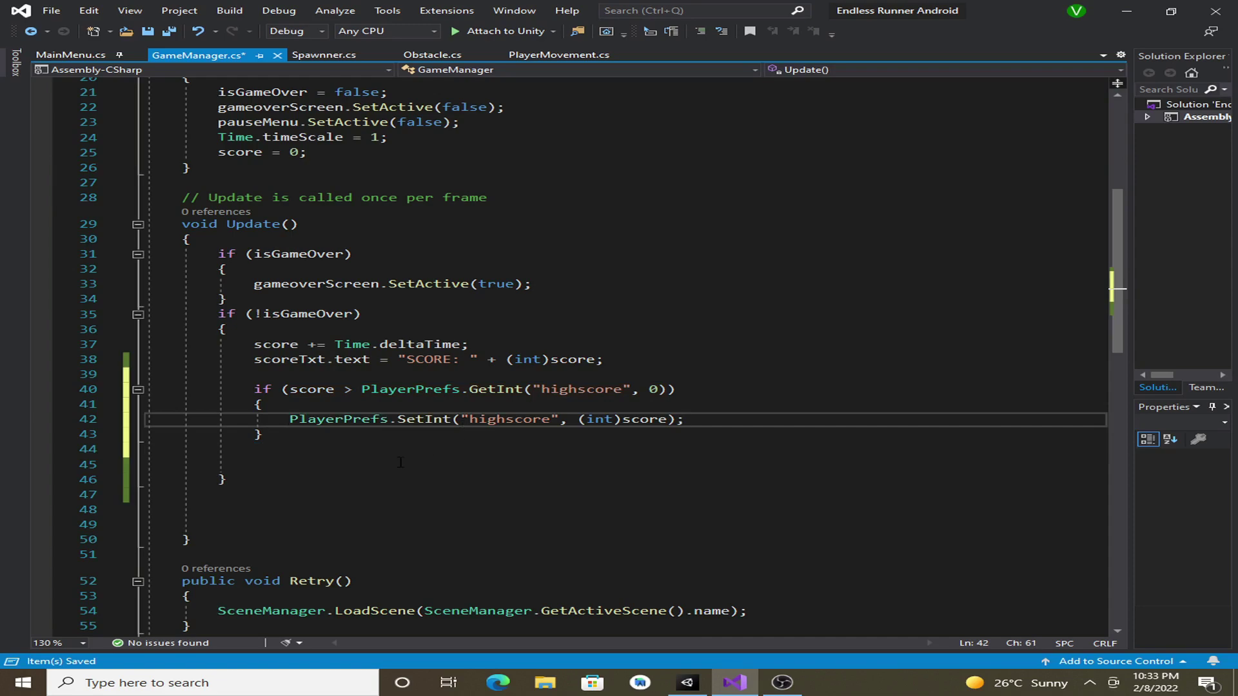
left_click(390, 462)
key("ctrl+s")
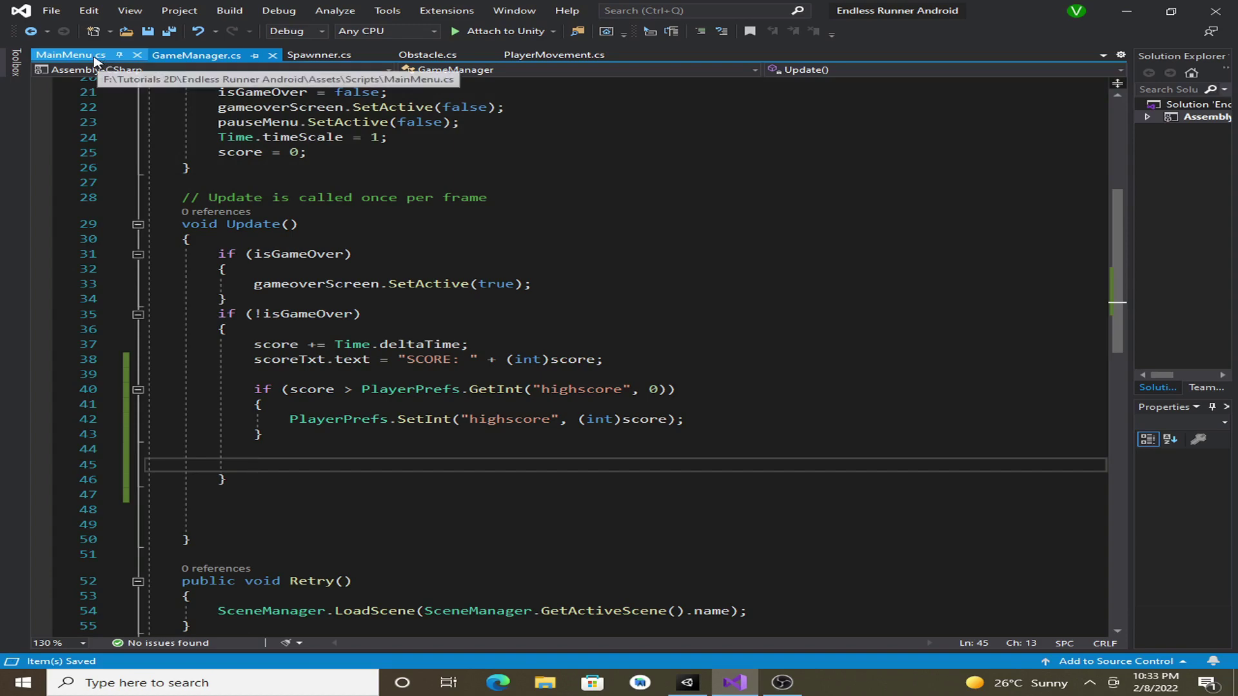
- Set highscoreTxt.text = PlayerPrefs.GetInt("highscore", 0).ToString() in MainMenu's Start, then save
left_click(70, 55)
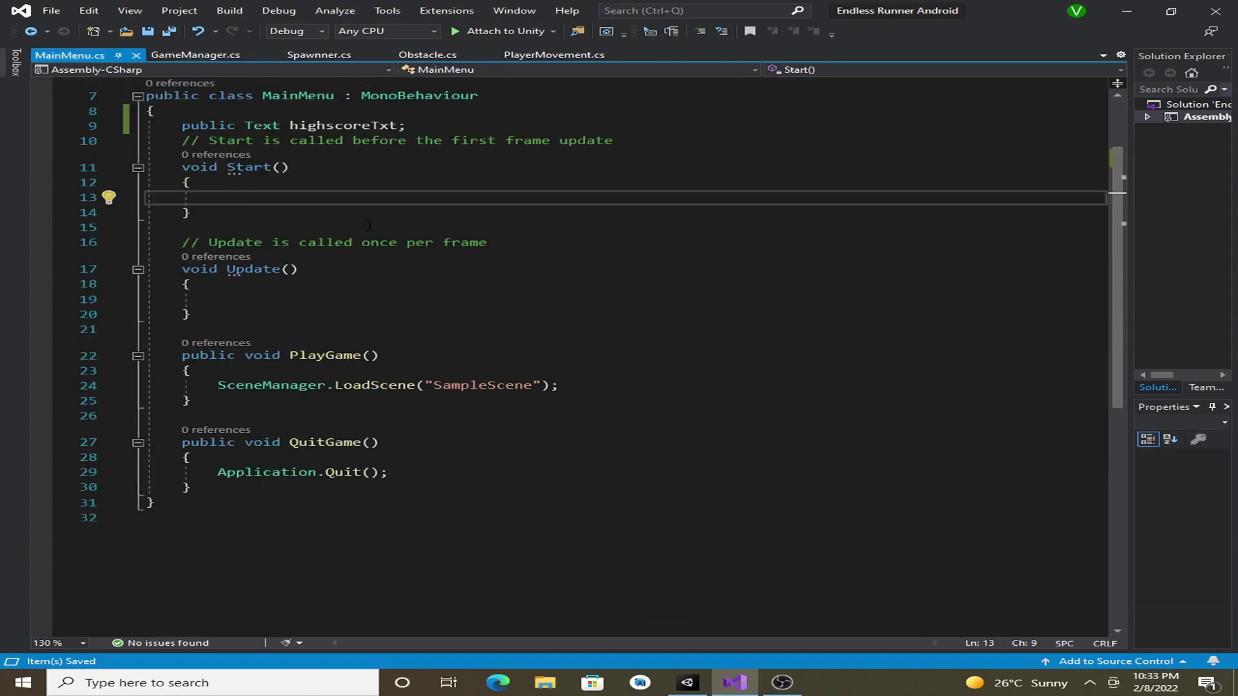
scroll(368, 226, "up", 2)
type("h")
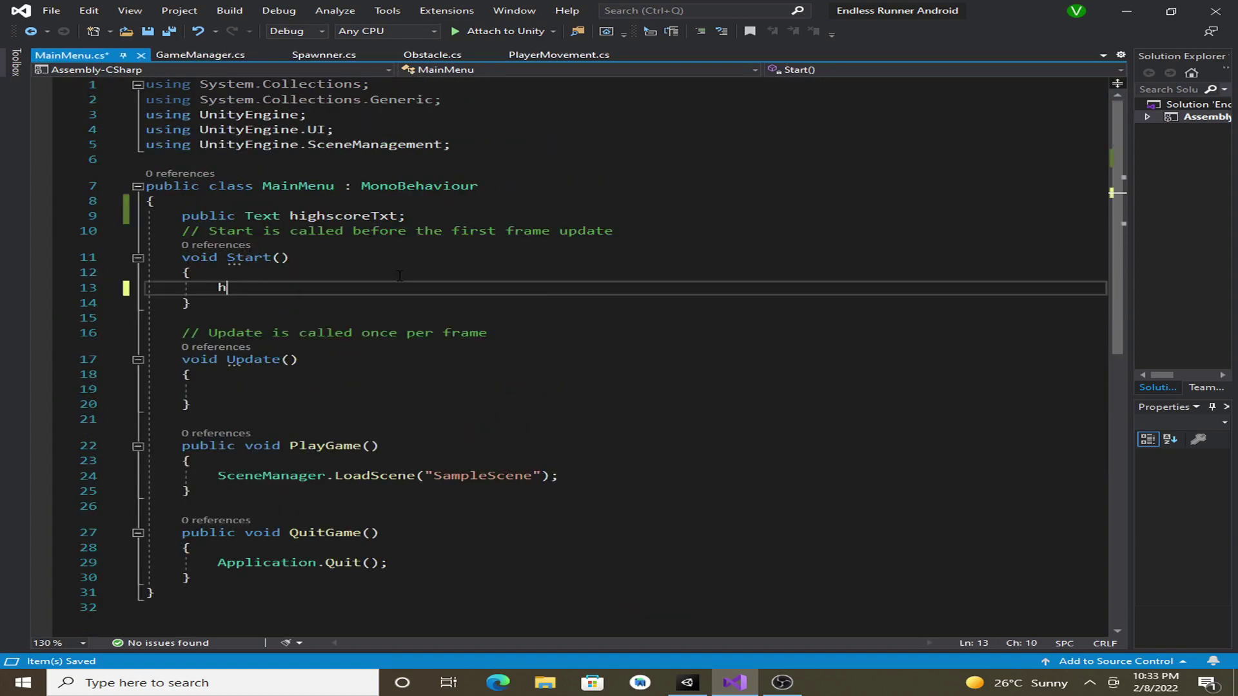
type("ighs")
key("Tab")
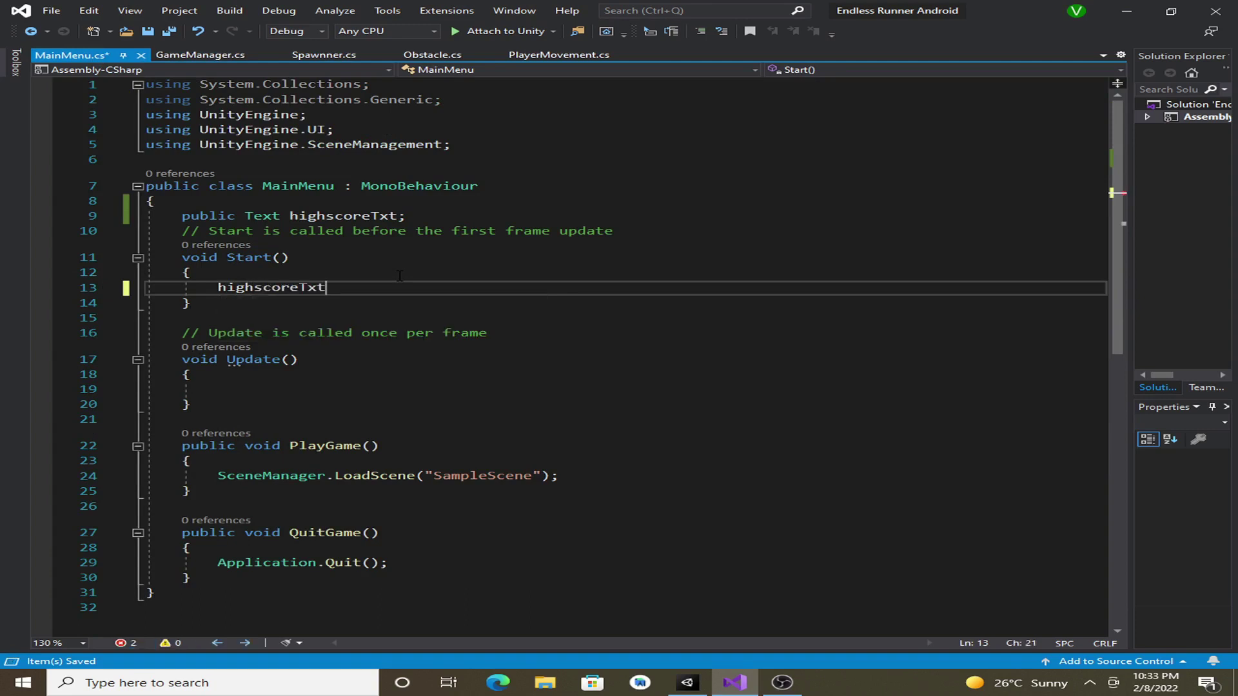
type(".te")
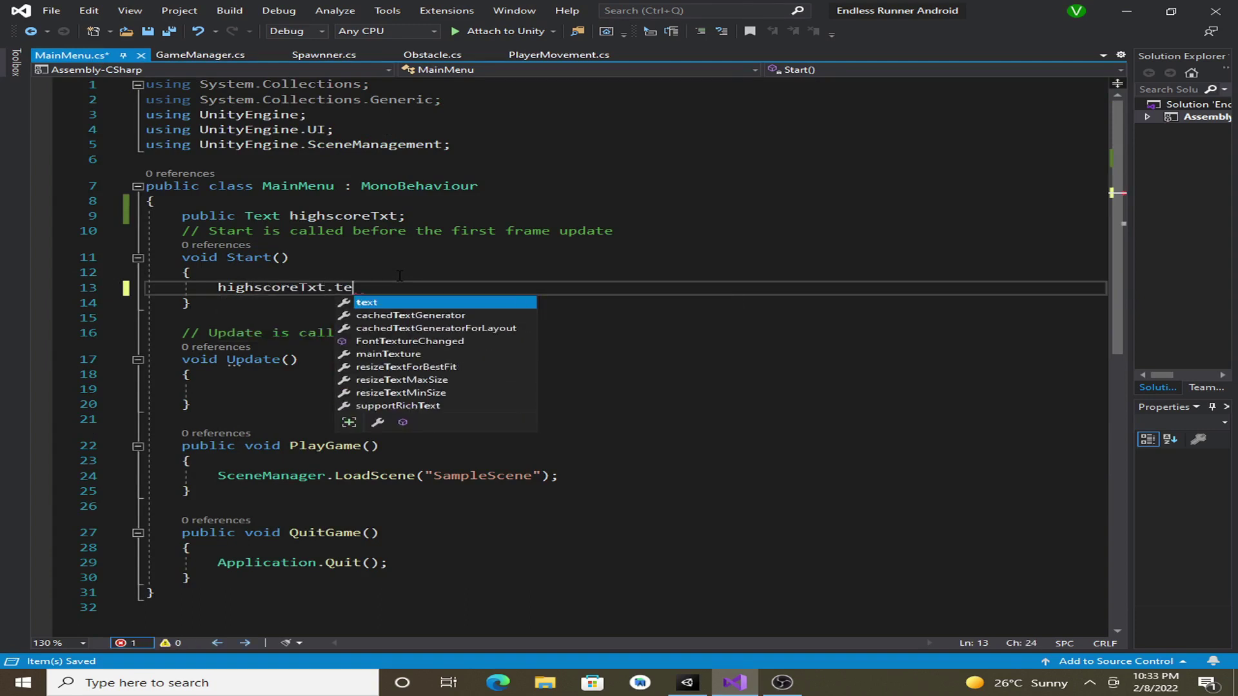
type("s")
type("x")
key("Tab")
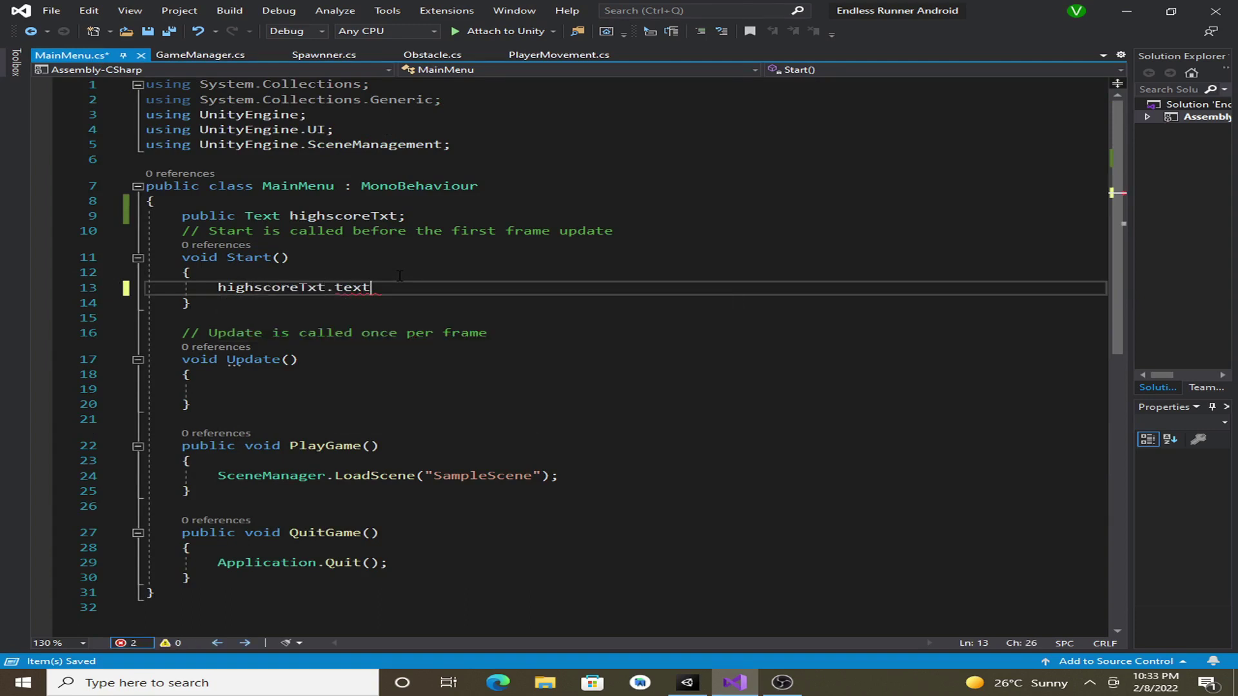
type(" =")
type(" p")
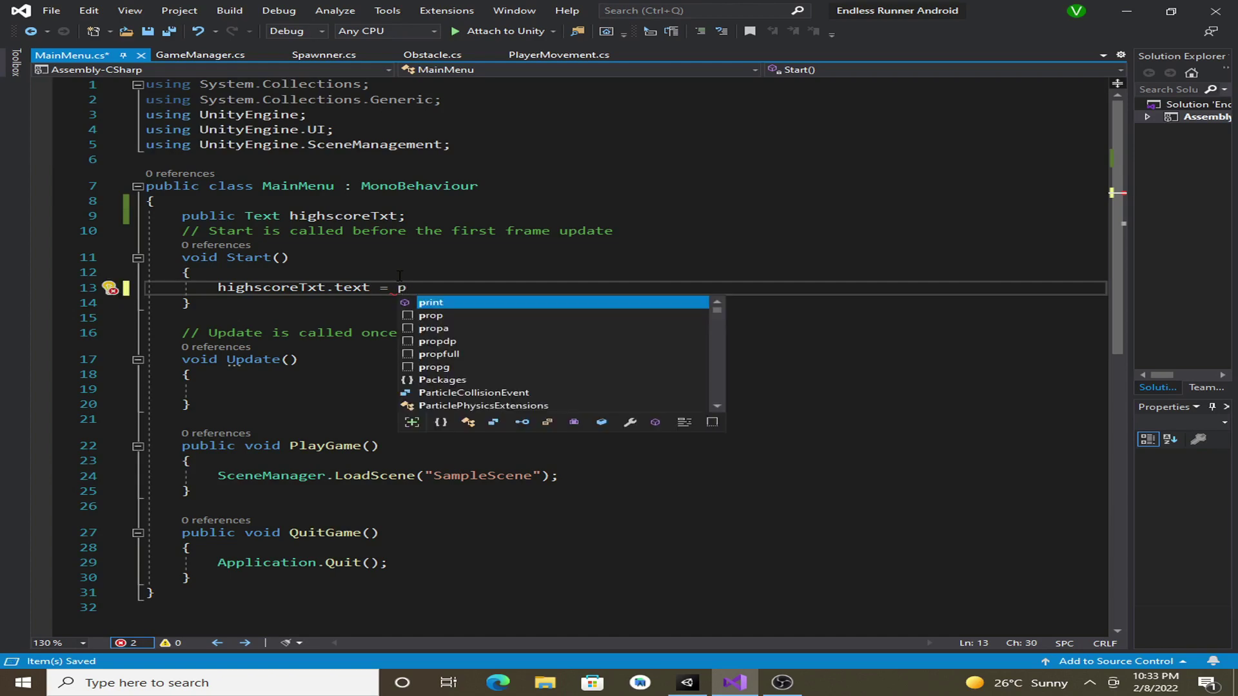
type("la")
key("Tab")
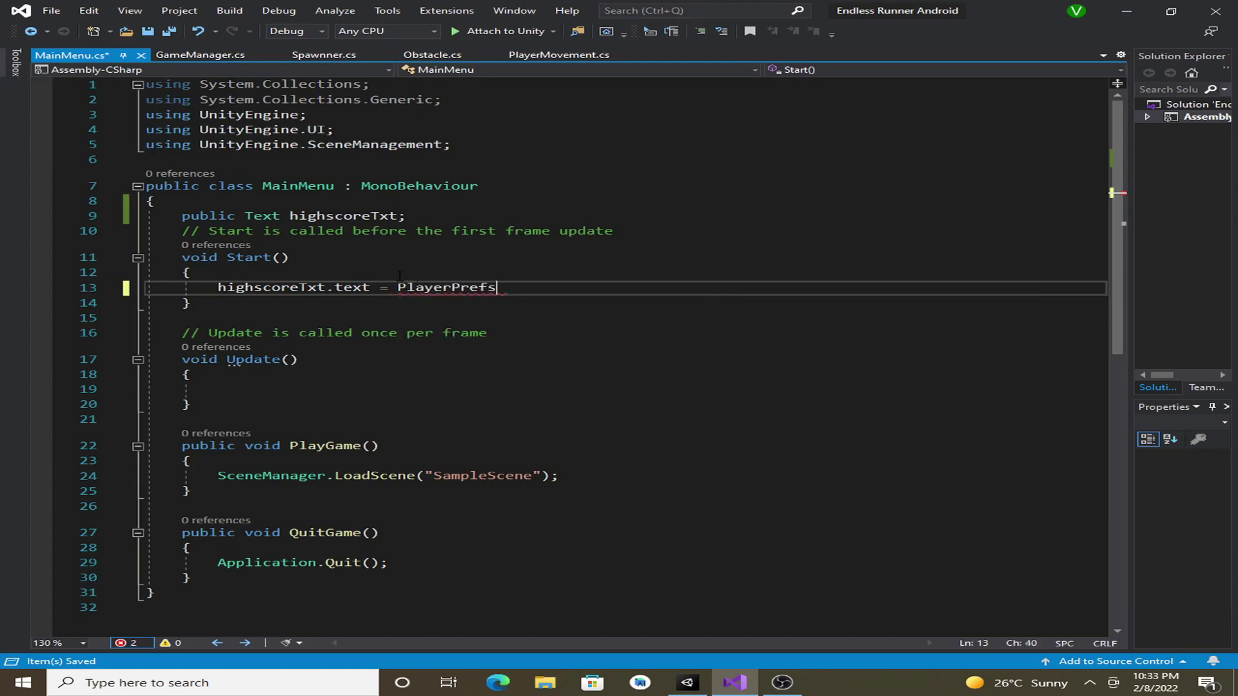
type(".get")
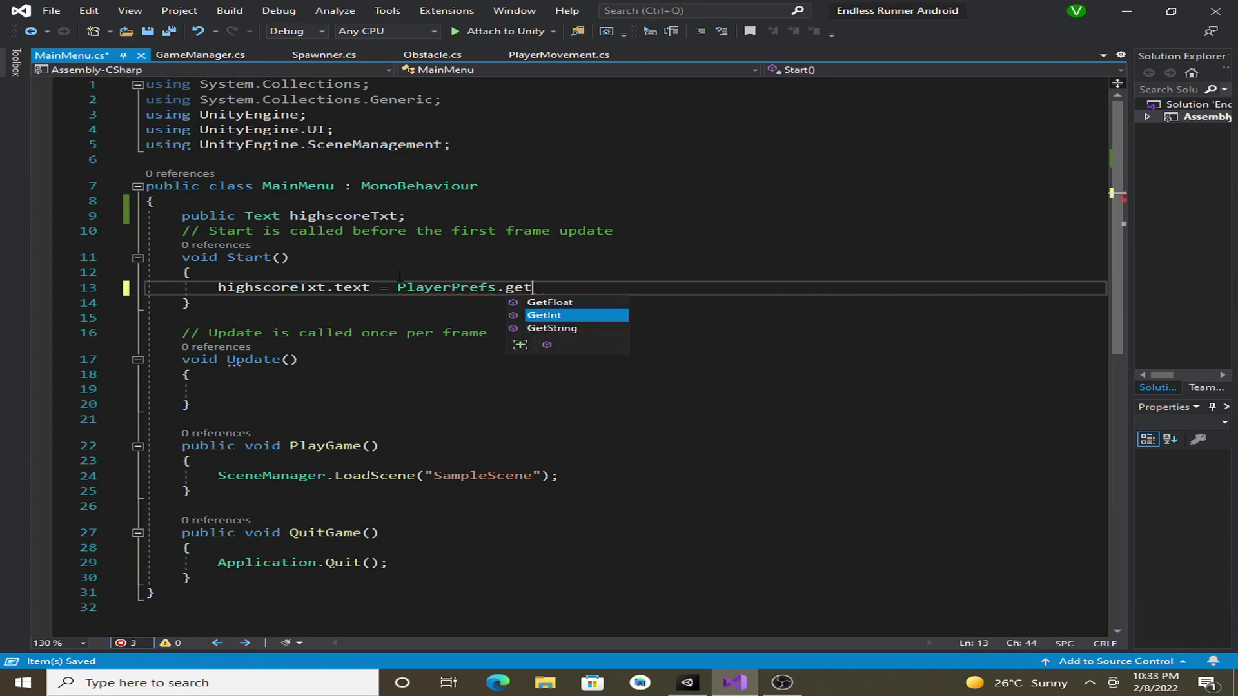
key("Tab")
type("(")
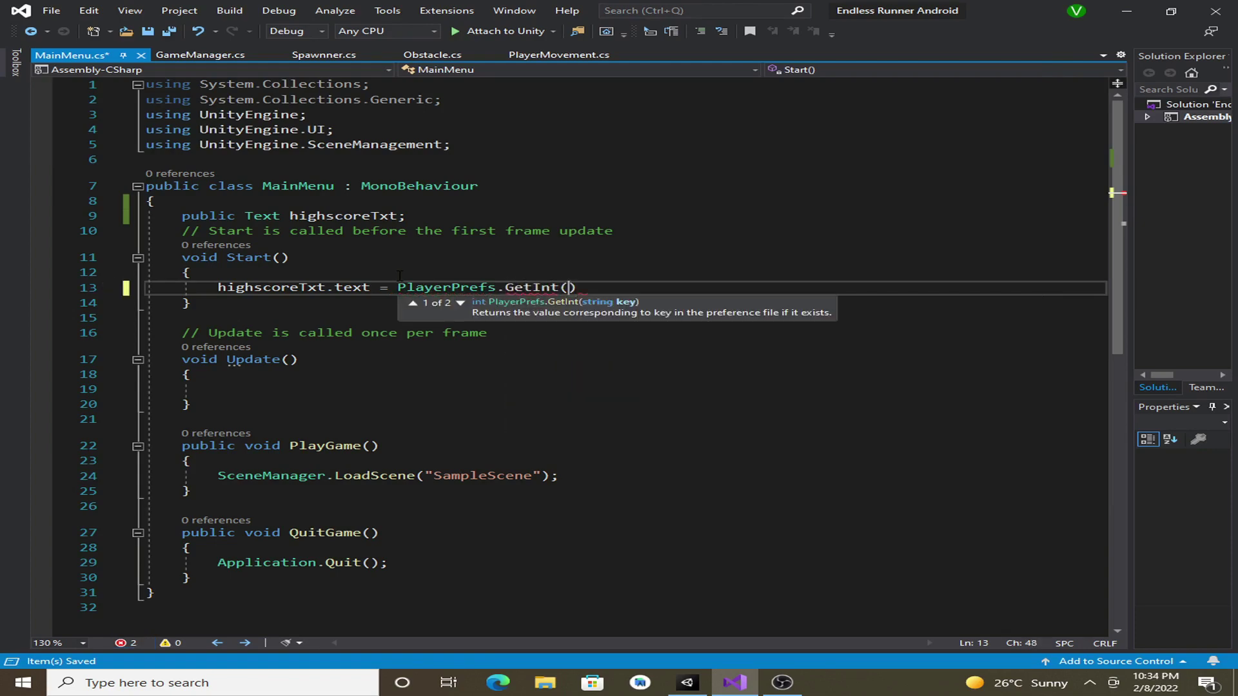
type("\"h")
type("ighsc")
type("ore\"")
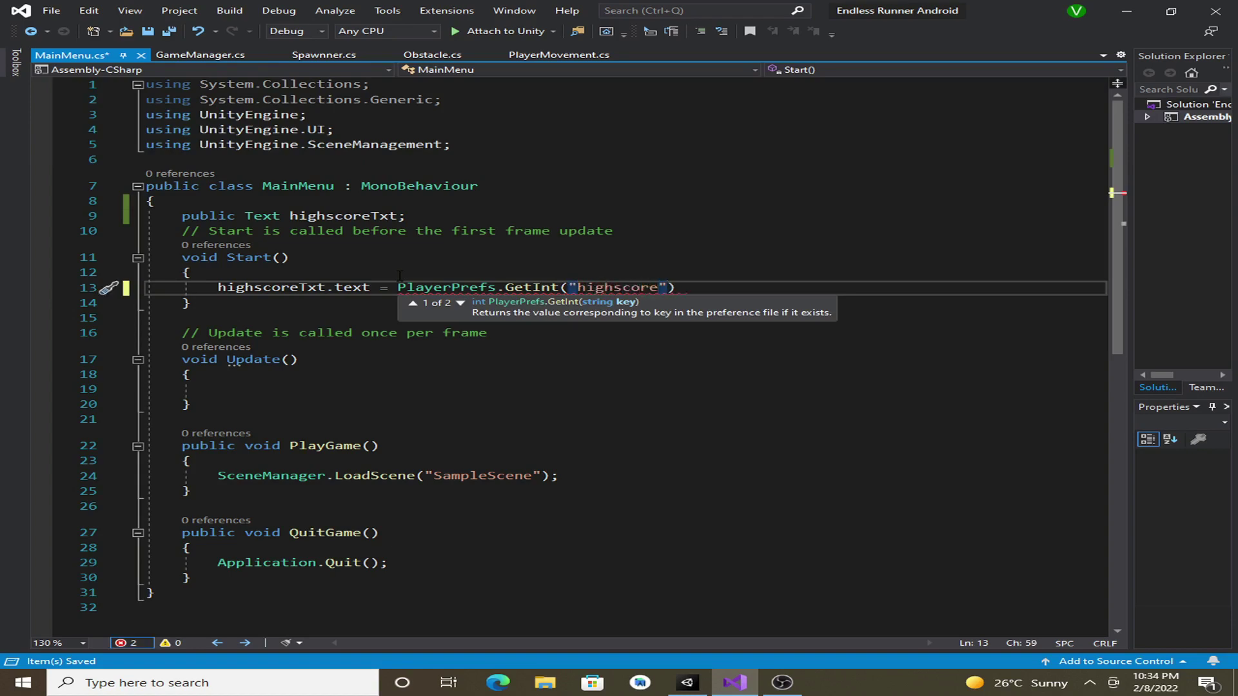
type(", 0")
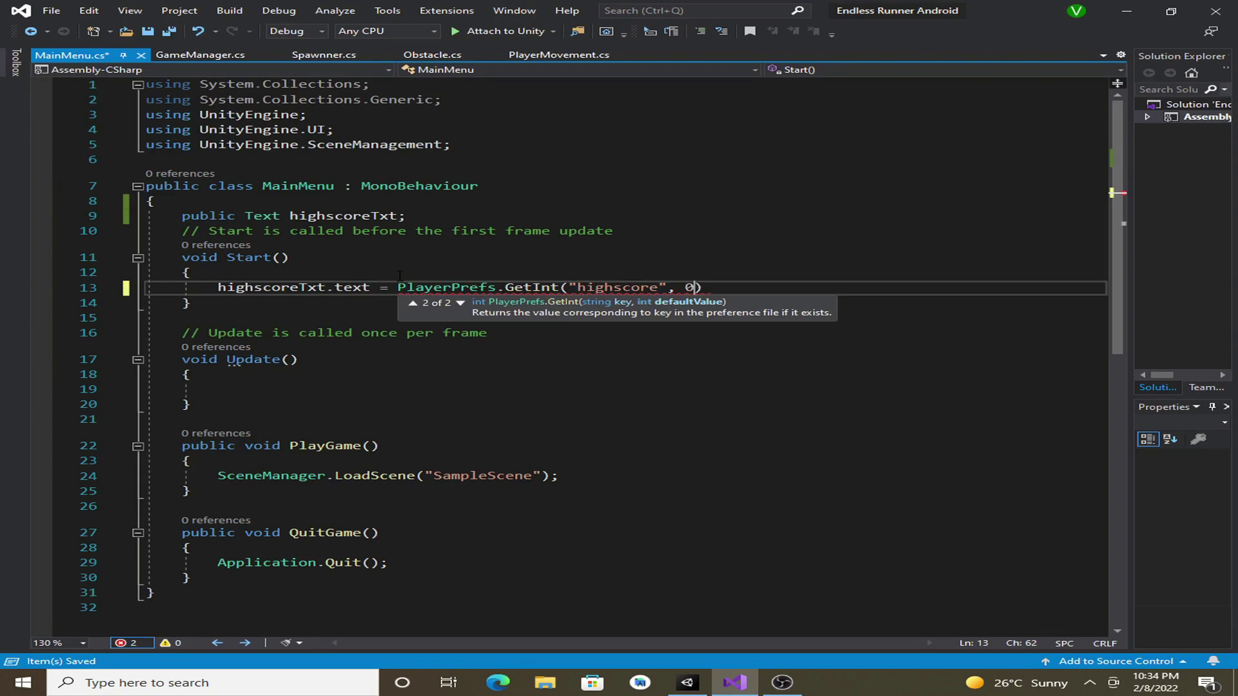
type(");")
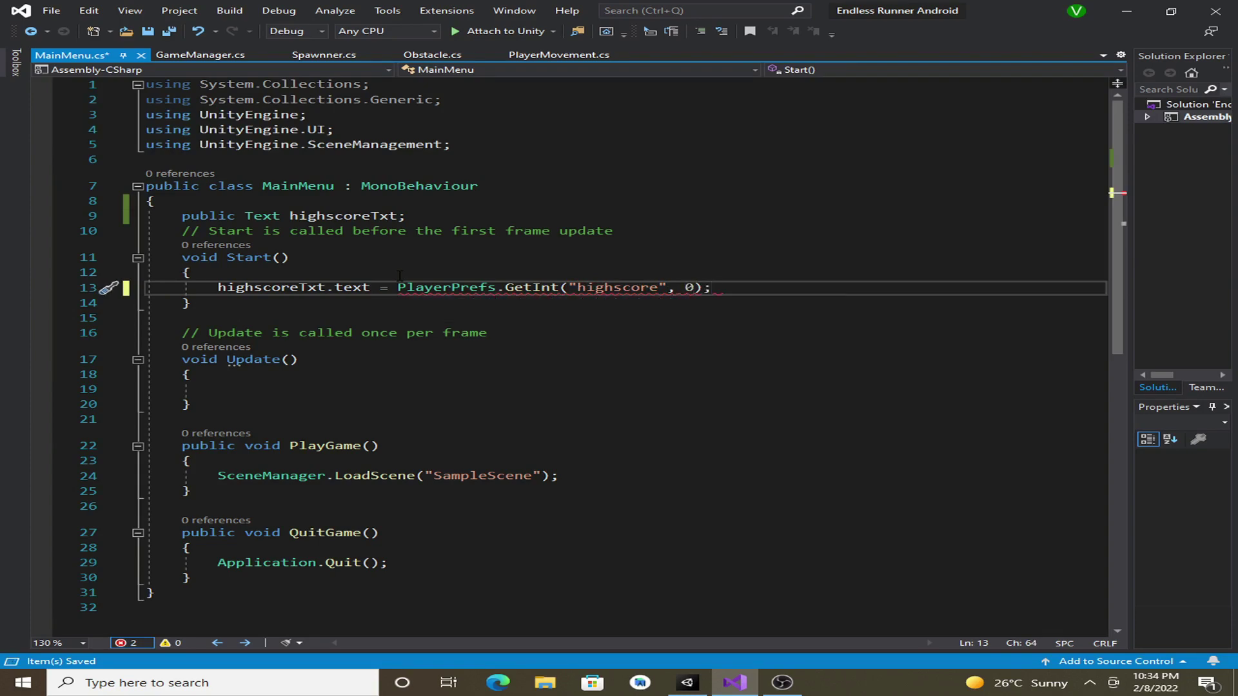
left_click(694, 288)
key("Right")
type(".tos")
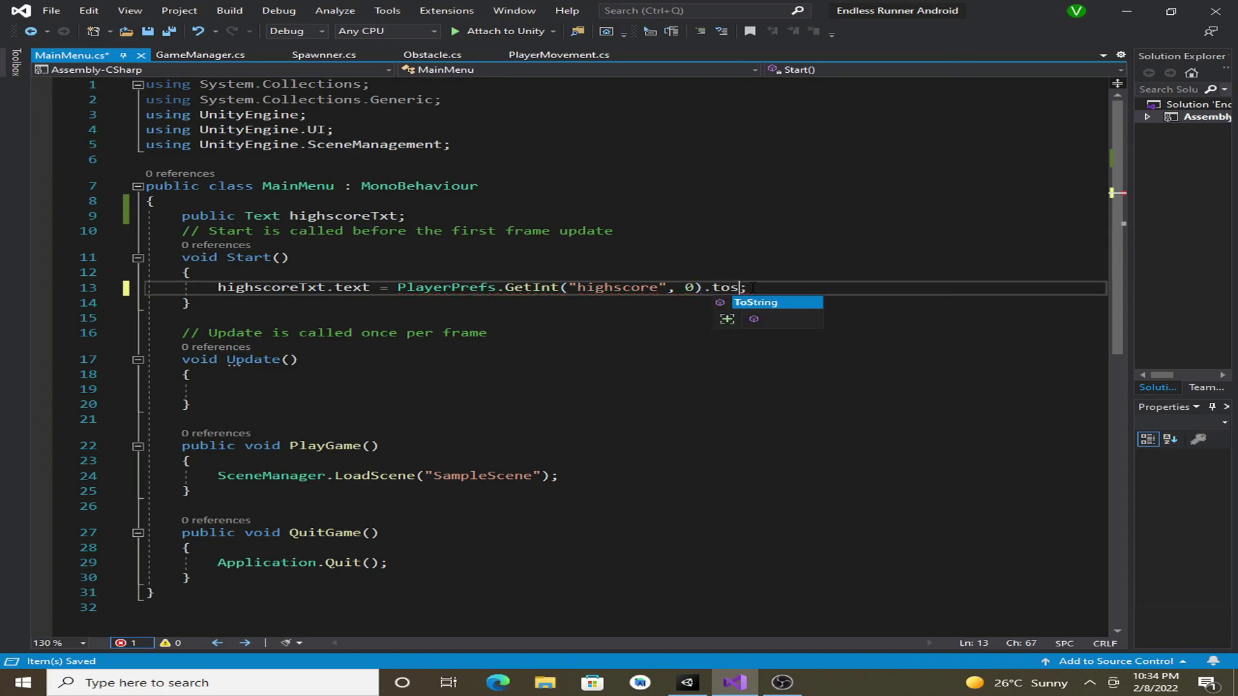
key("Tab")
type("(")
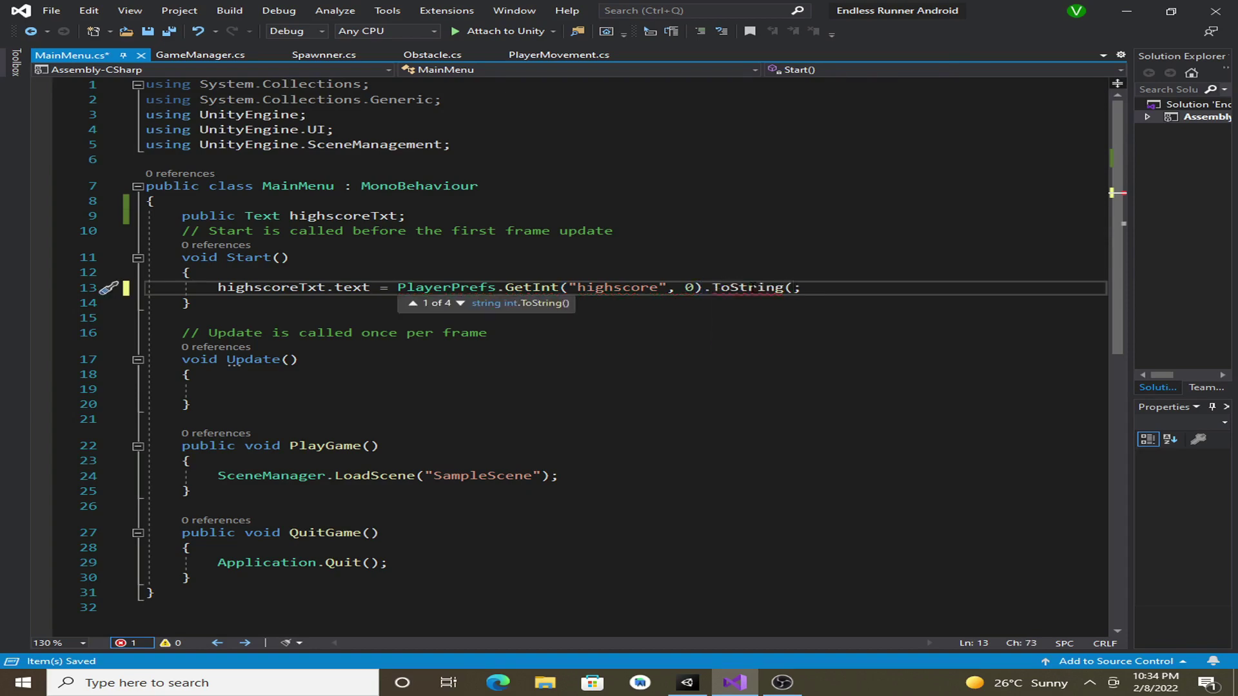
type(")")
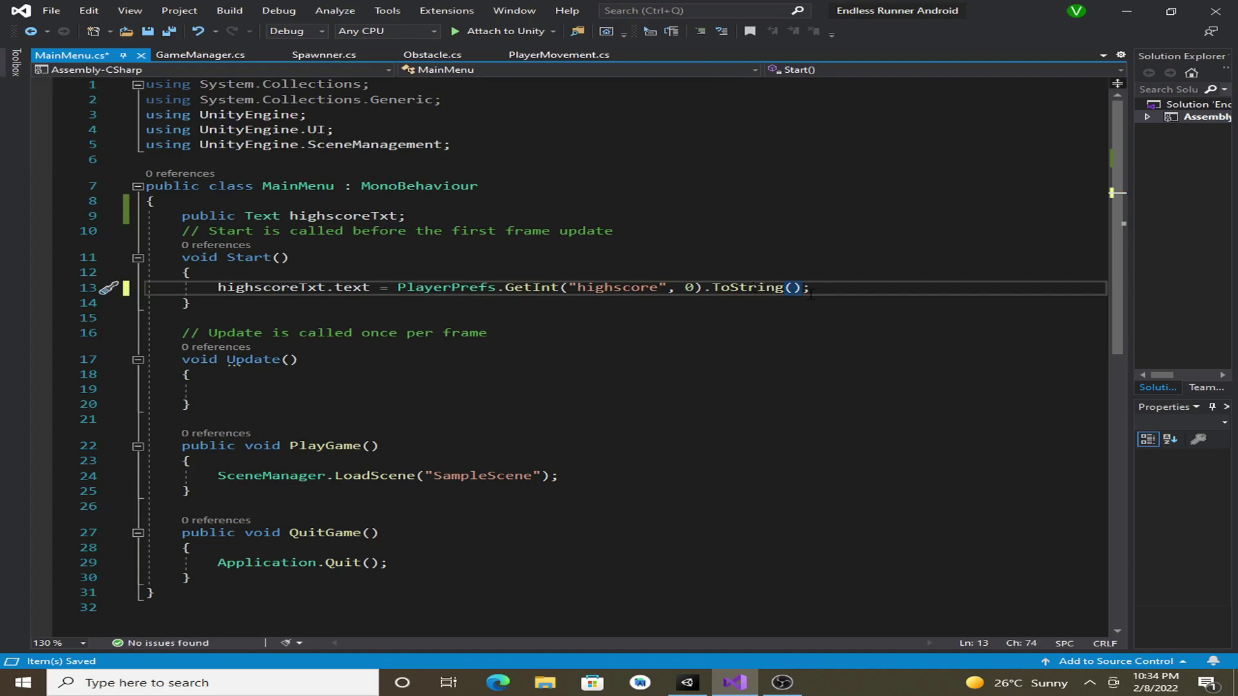
left_click(810, 293)
key("ctrl+s")
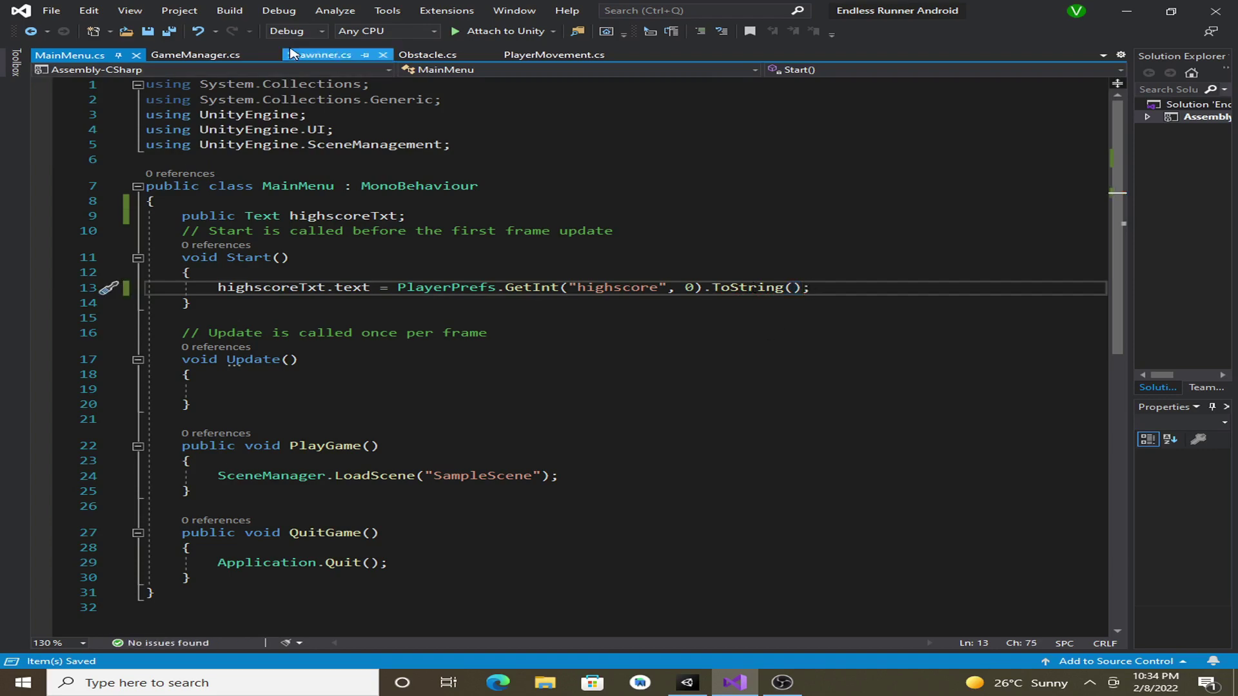
- Cast score to (int) in the line-40 highscore comparison and save GameManager.cs
left_click(205, 57)
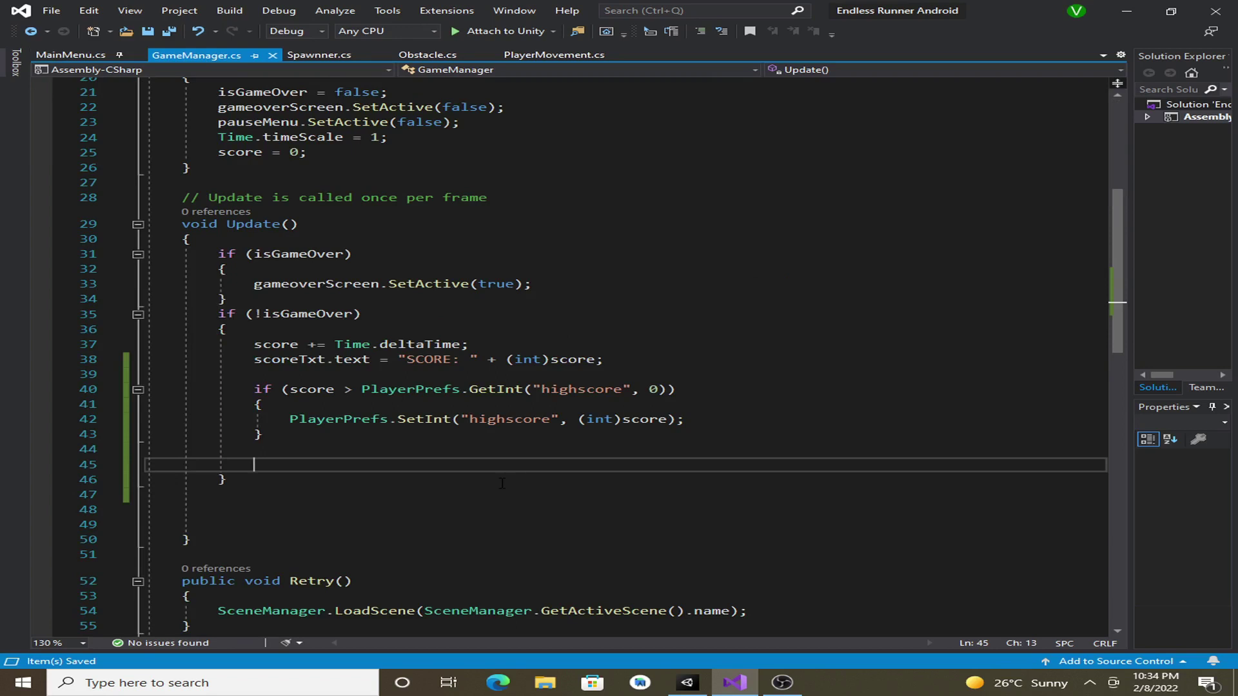
scroll(538, 472, "up", 1)
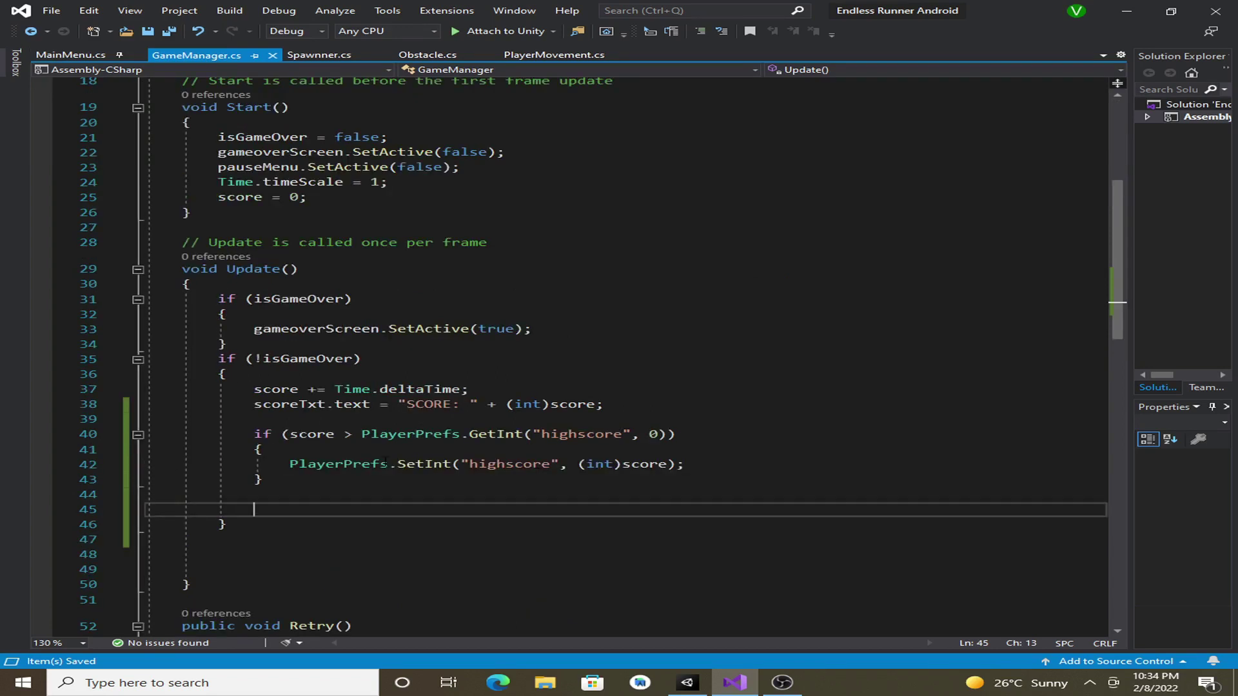
left_click(290, 434)
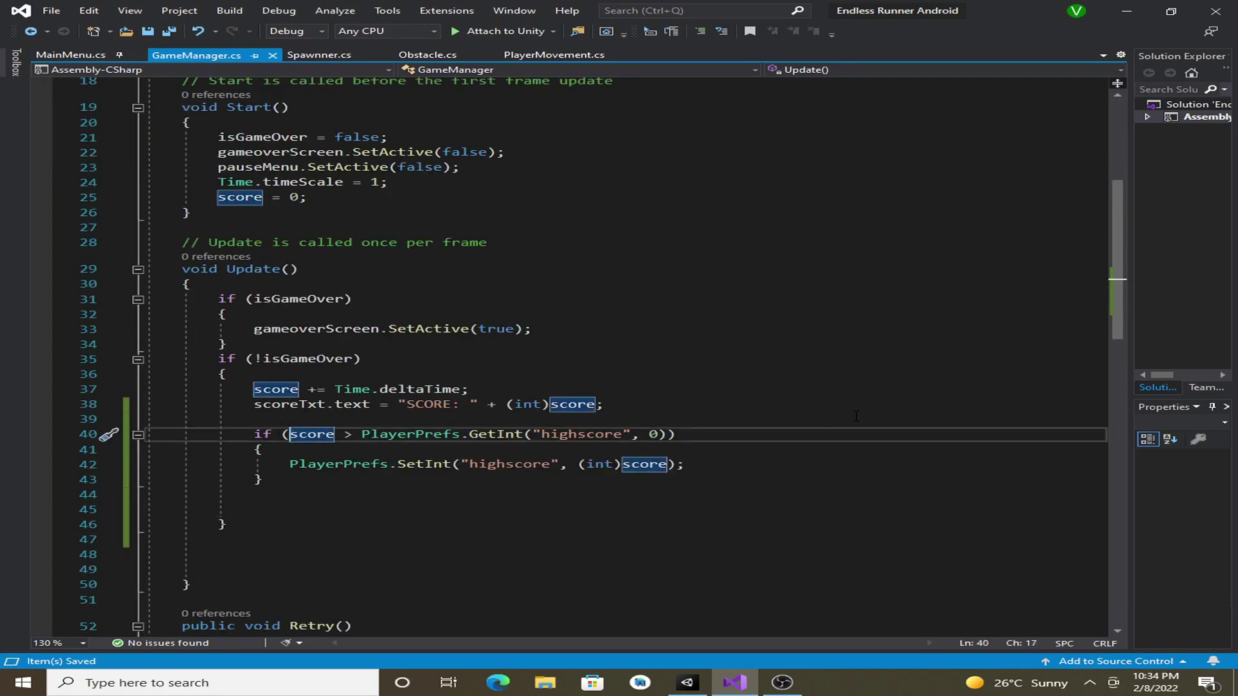
type("int")
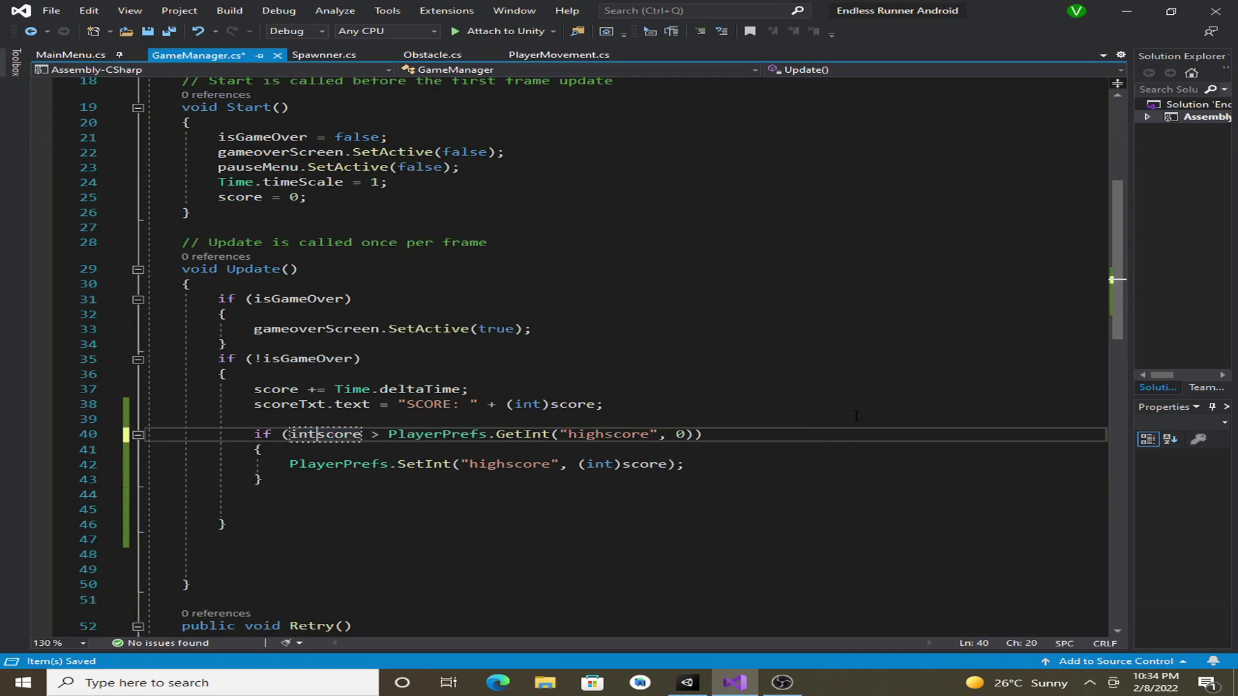
type(")")
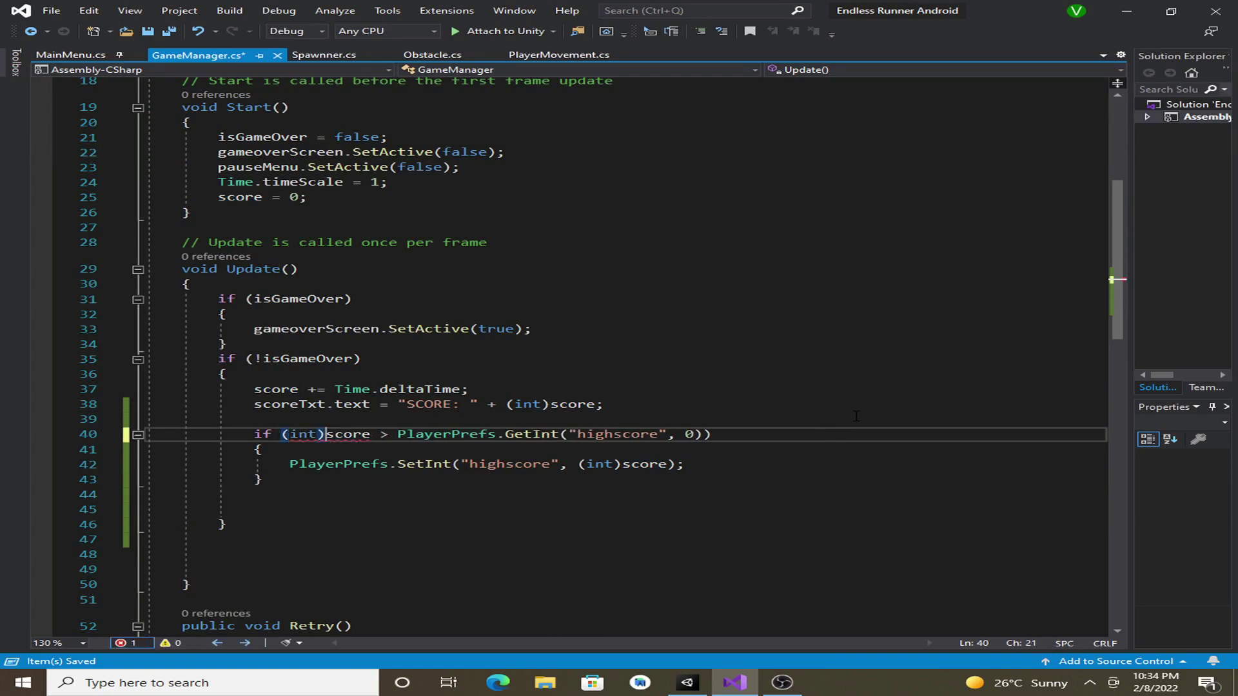
key("Left")
key("Left")
key("Left")
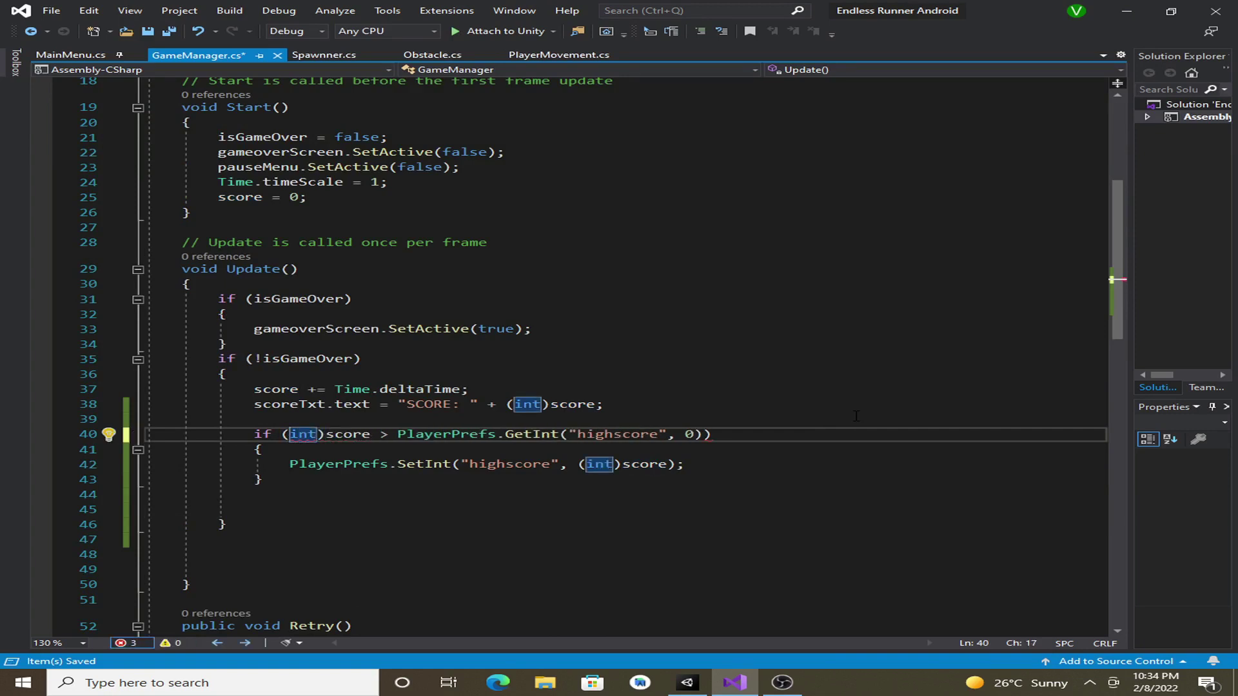
type("(")
key("Right")
key("Right")
key("Right")
key("Right")
key("Right")
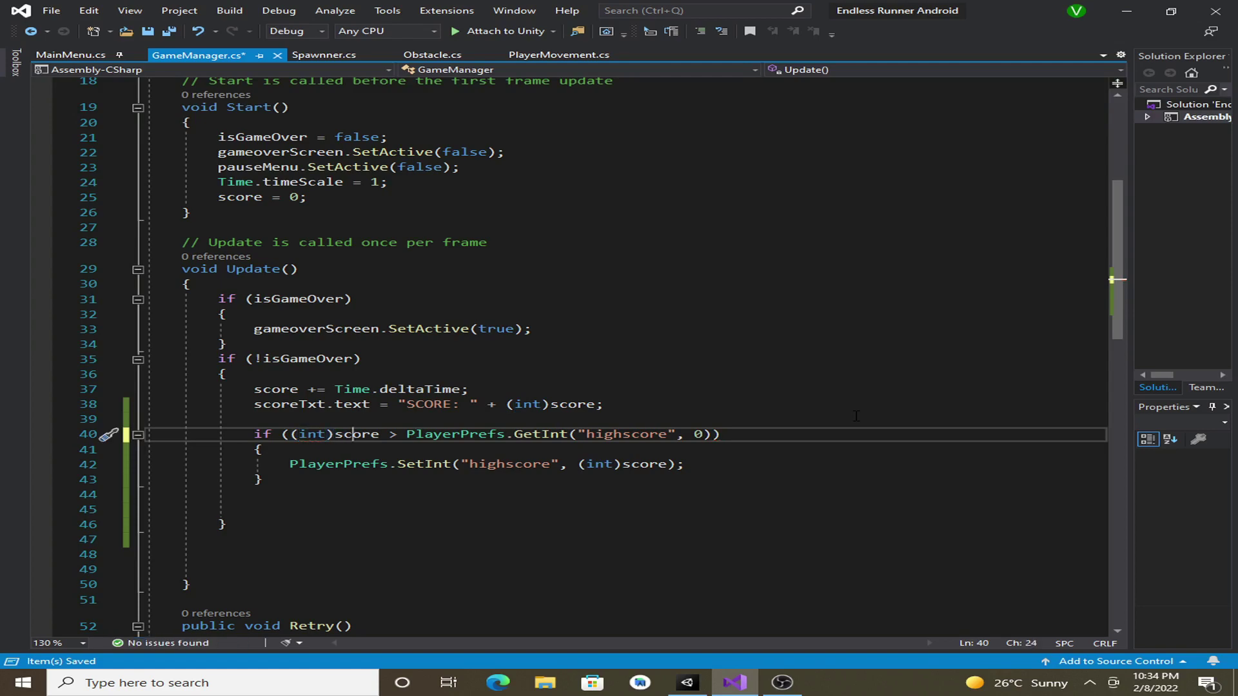
key("Right")
left_click(757, 466)
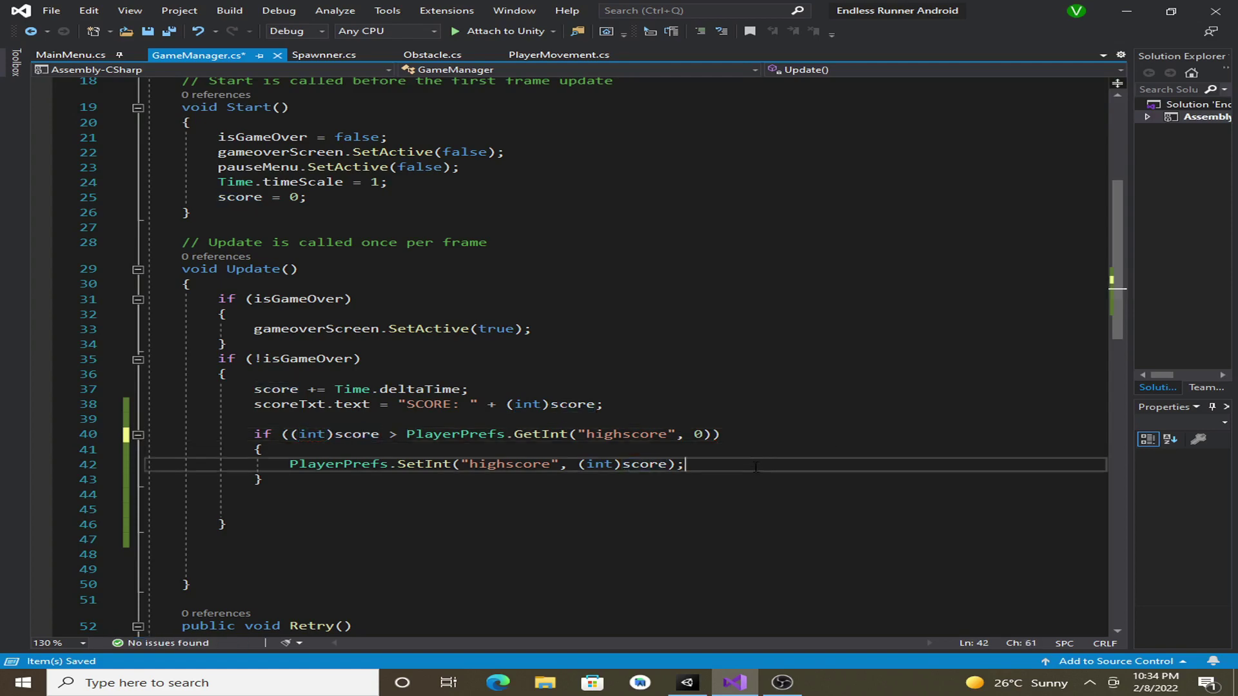
left_click(783, 426)
key("ctrl+s")
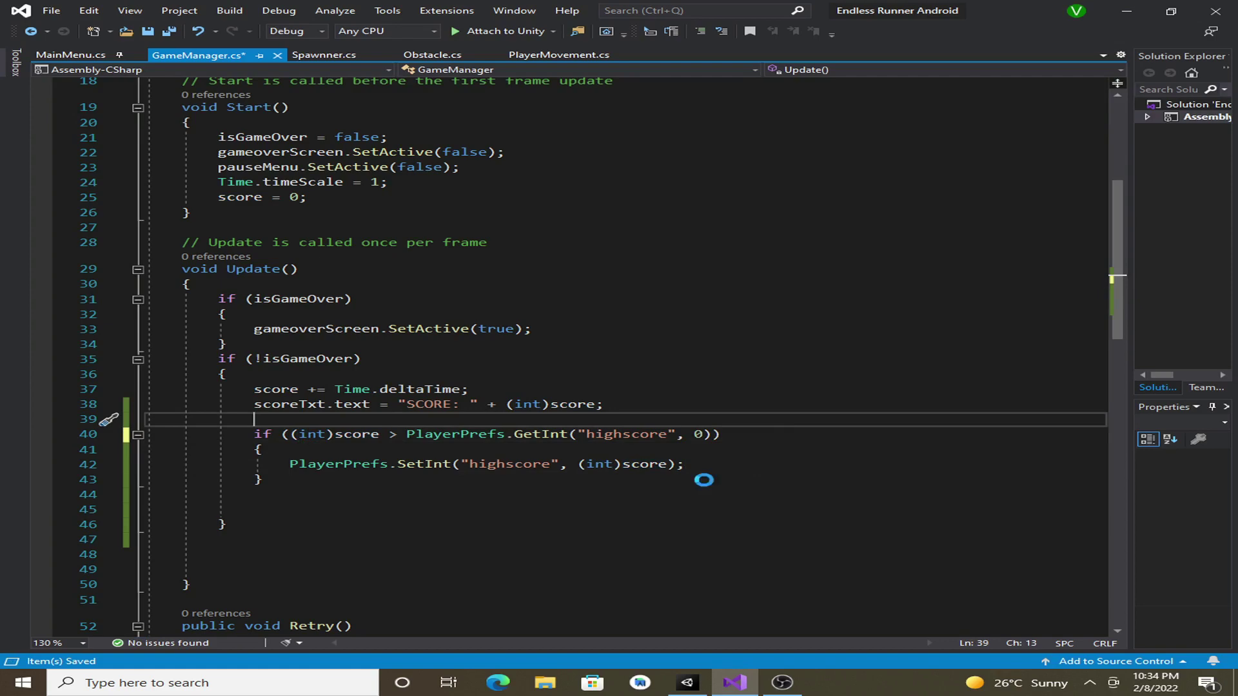
- Run the MainMenu scene in Play mode, confirm the high score shows 0, then stop
left_click(698, 686)
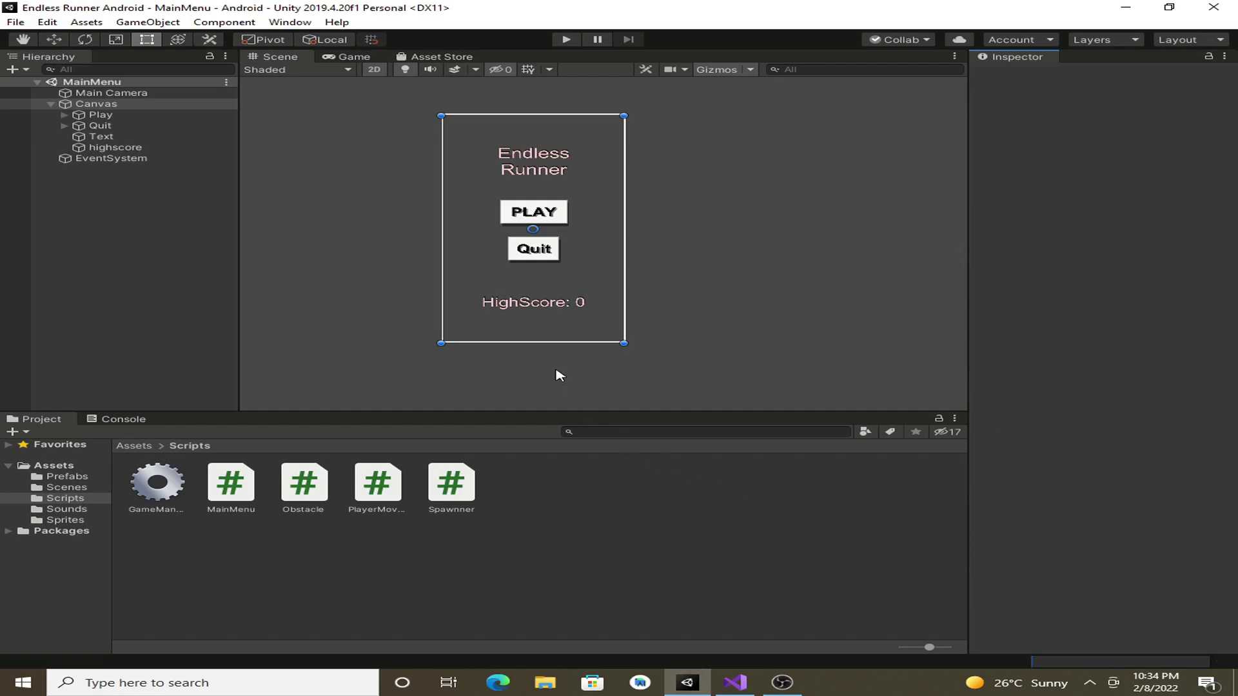
left_click(577, 42)
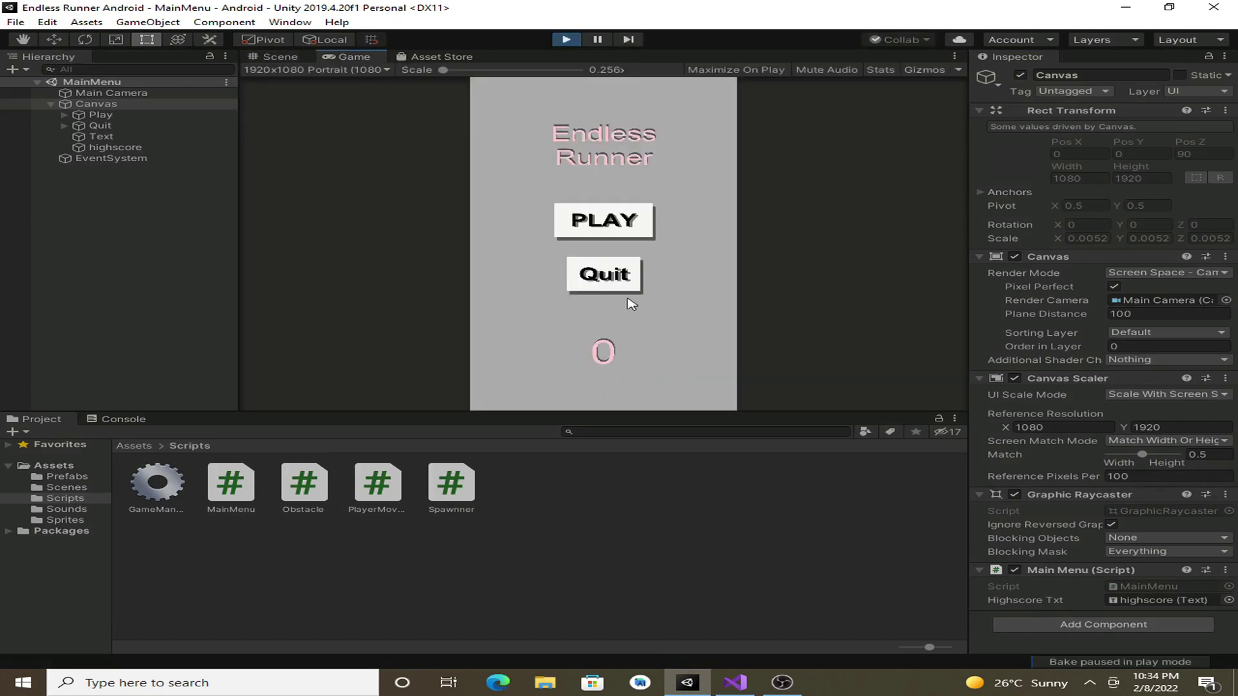
left_click(568, 40)
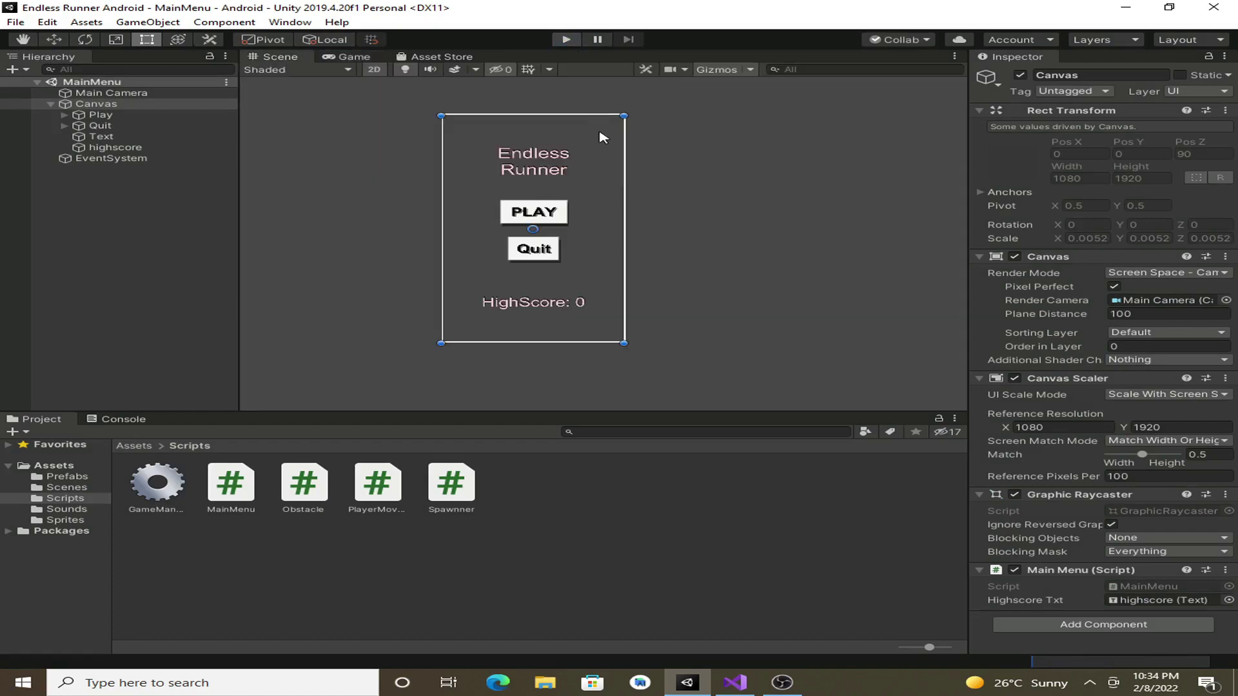
- Insert "HighScore: " + before PlayerPrefs.GetInt on MainMenu line 13 and save
left_click(737, 682)
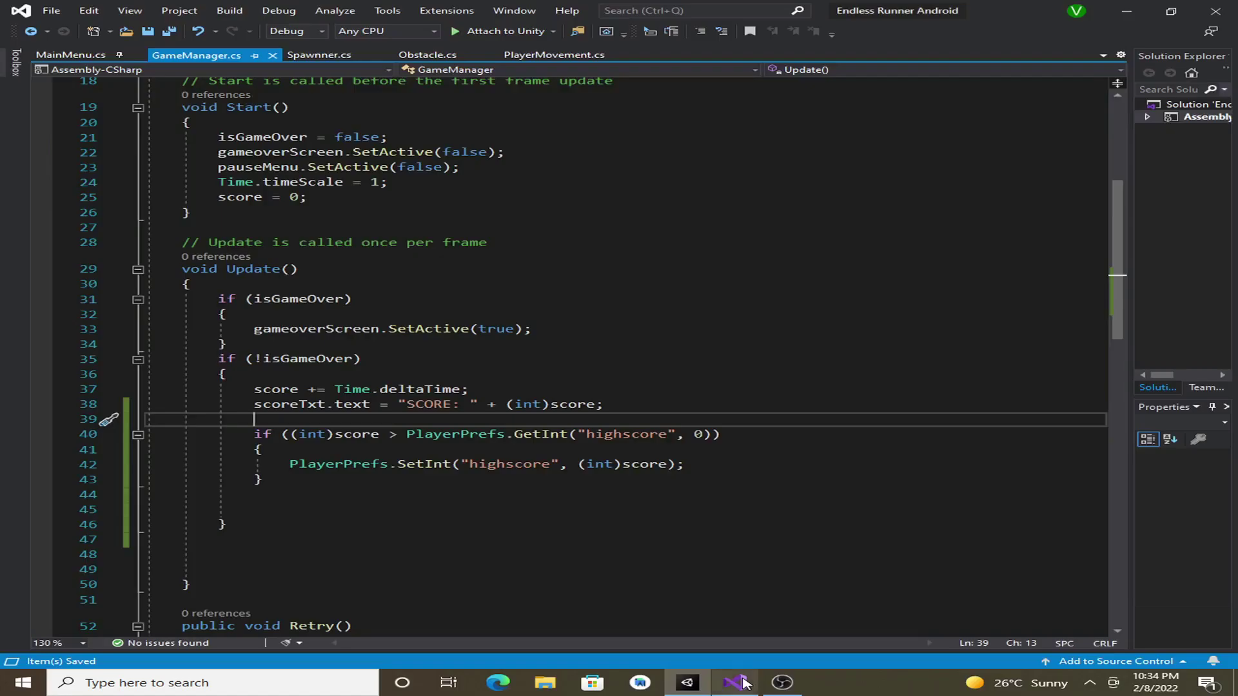
scroll(585, 336, "up", 3)
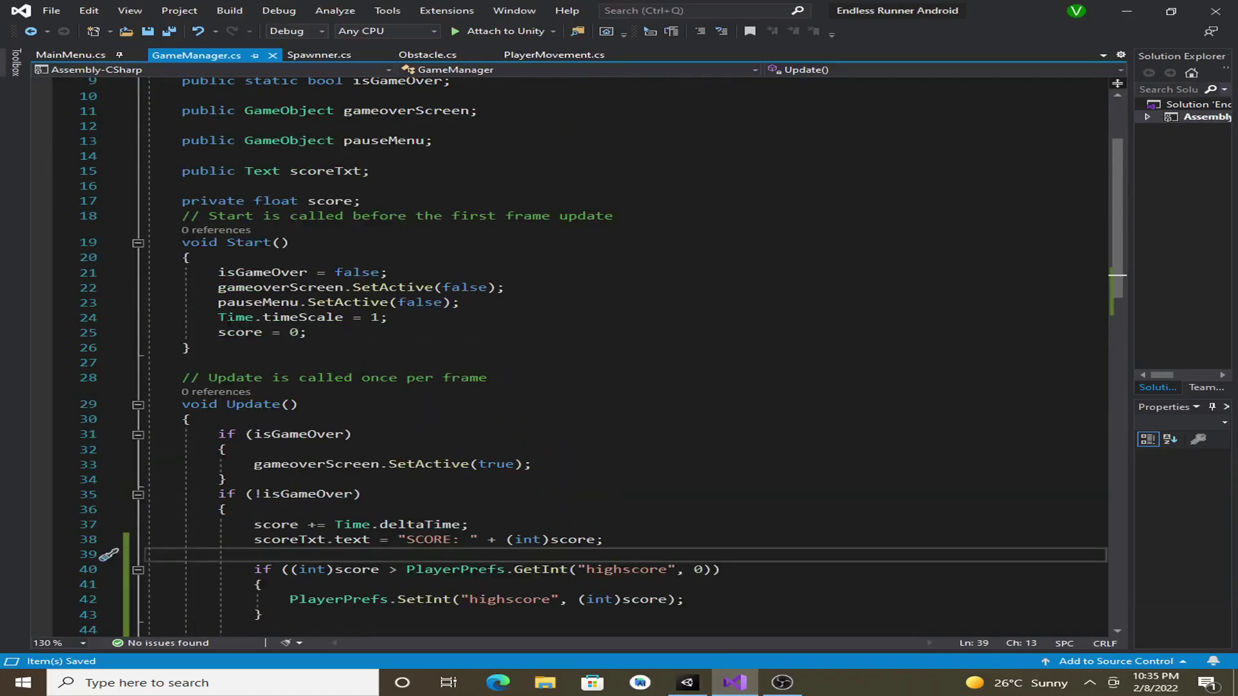
scroll(365, 358, "down", 4)
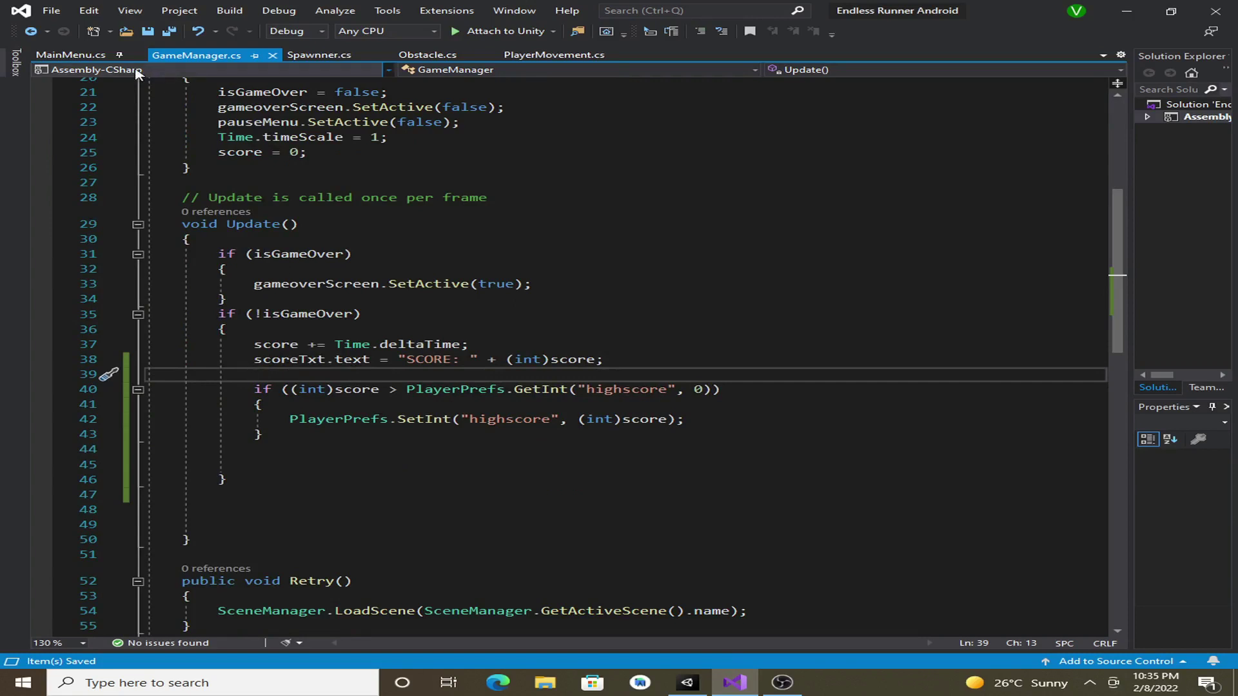
left_click(71, 54)
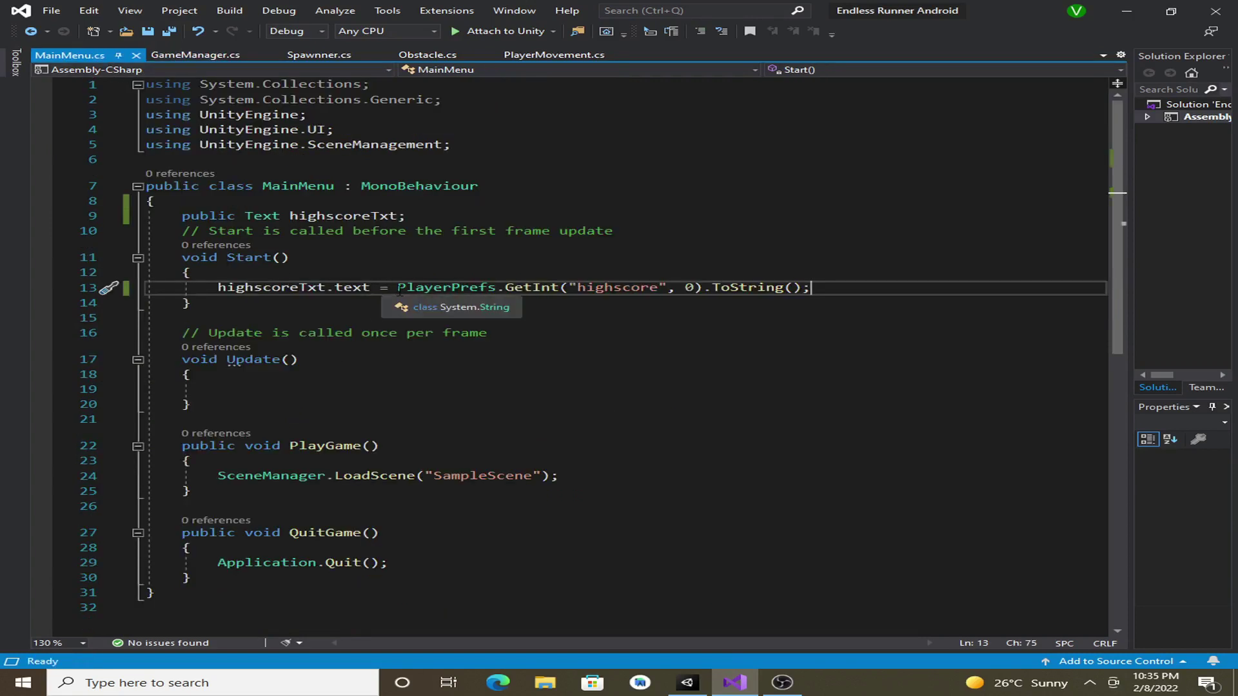
double_click(424, 287)
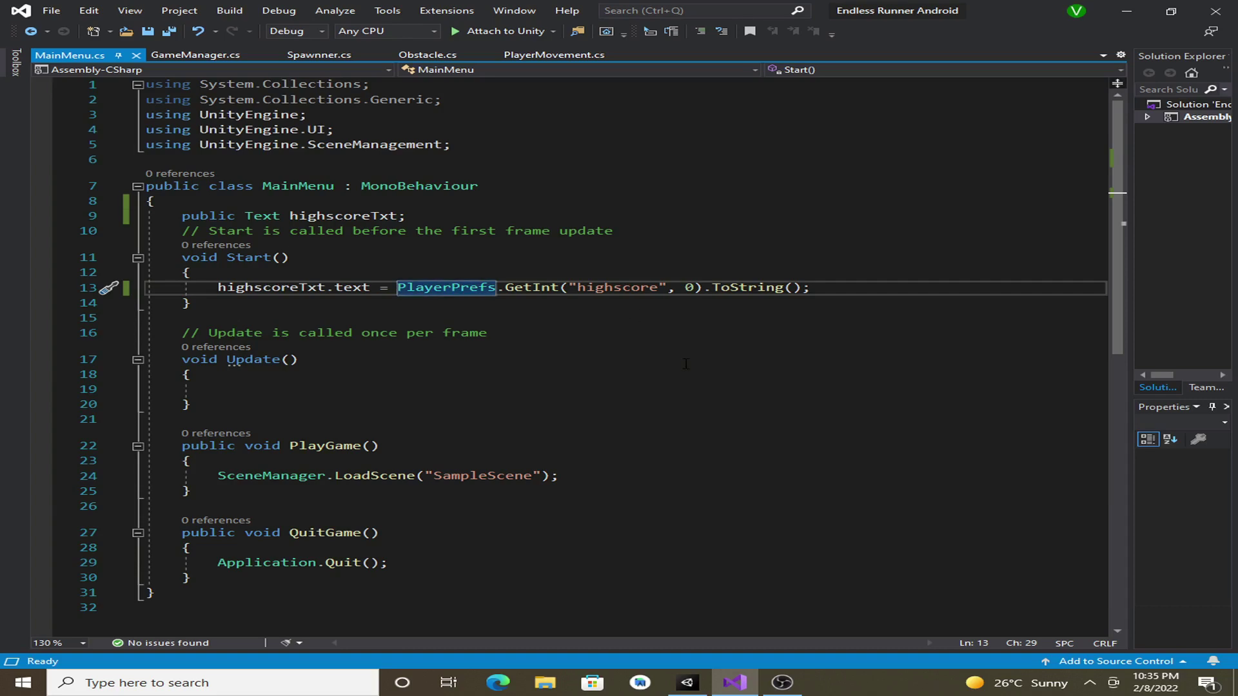
type("\"\"")
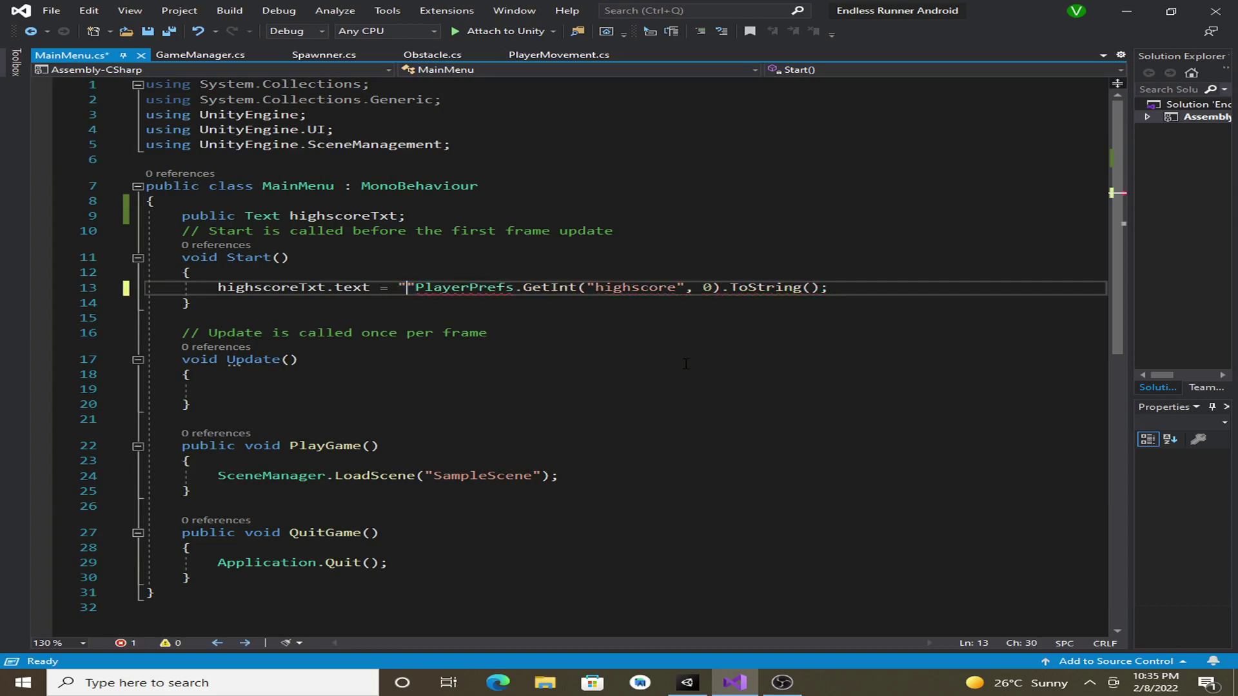
type("Hig")
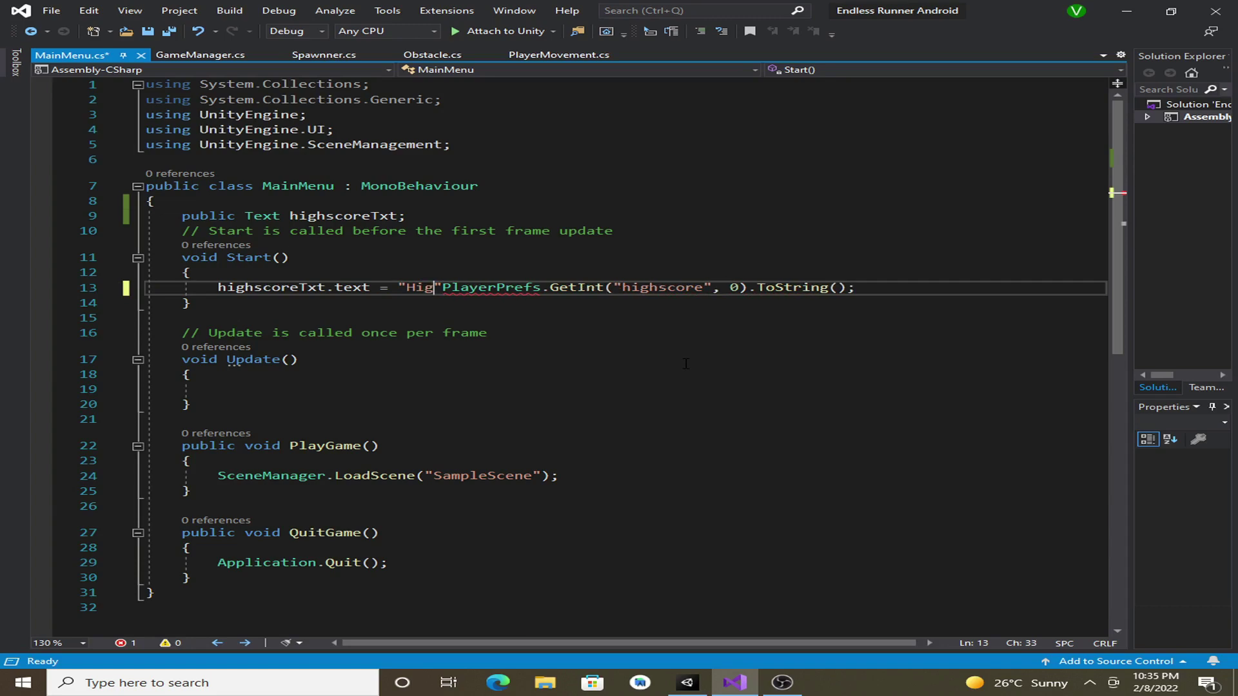
type("hSco")
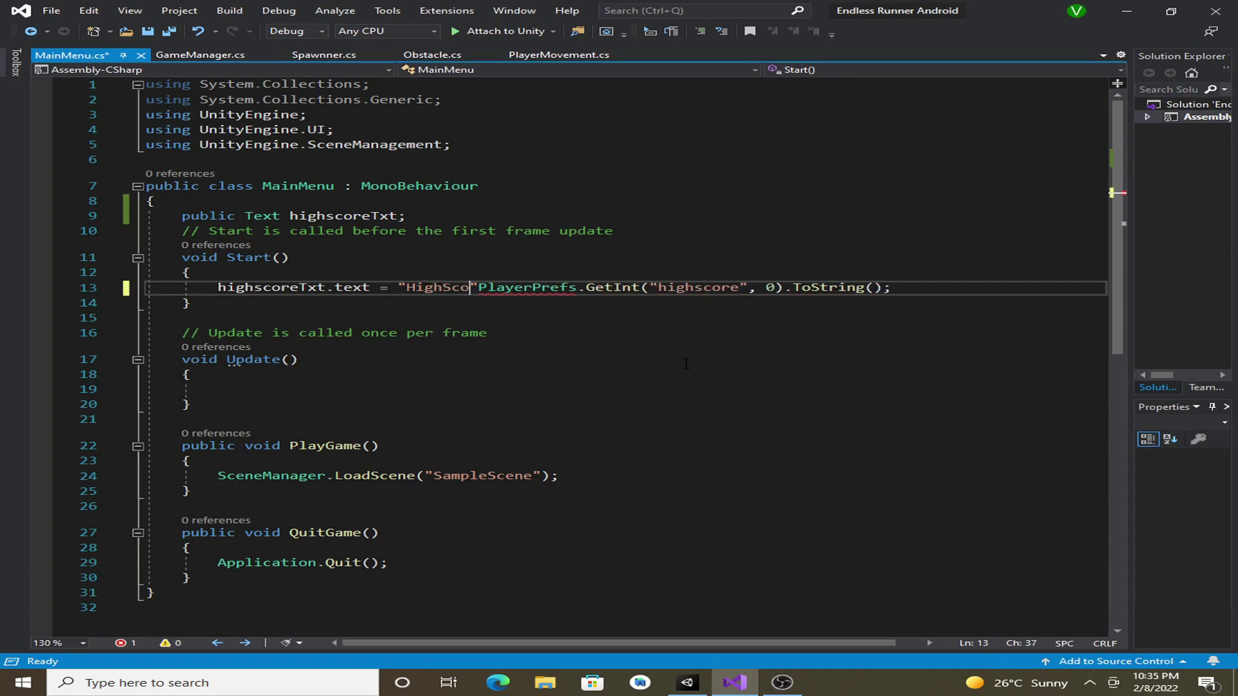
type("re:")
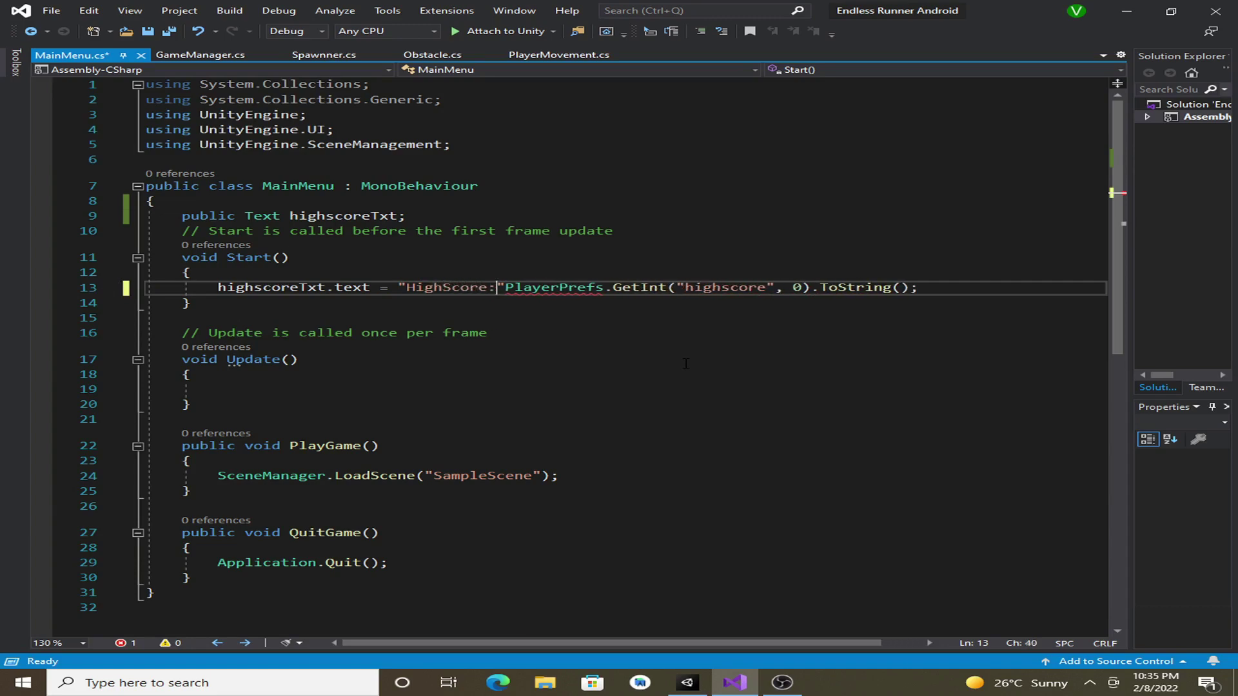
key("Right")
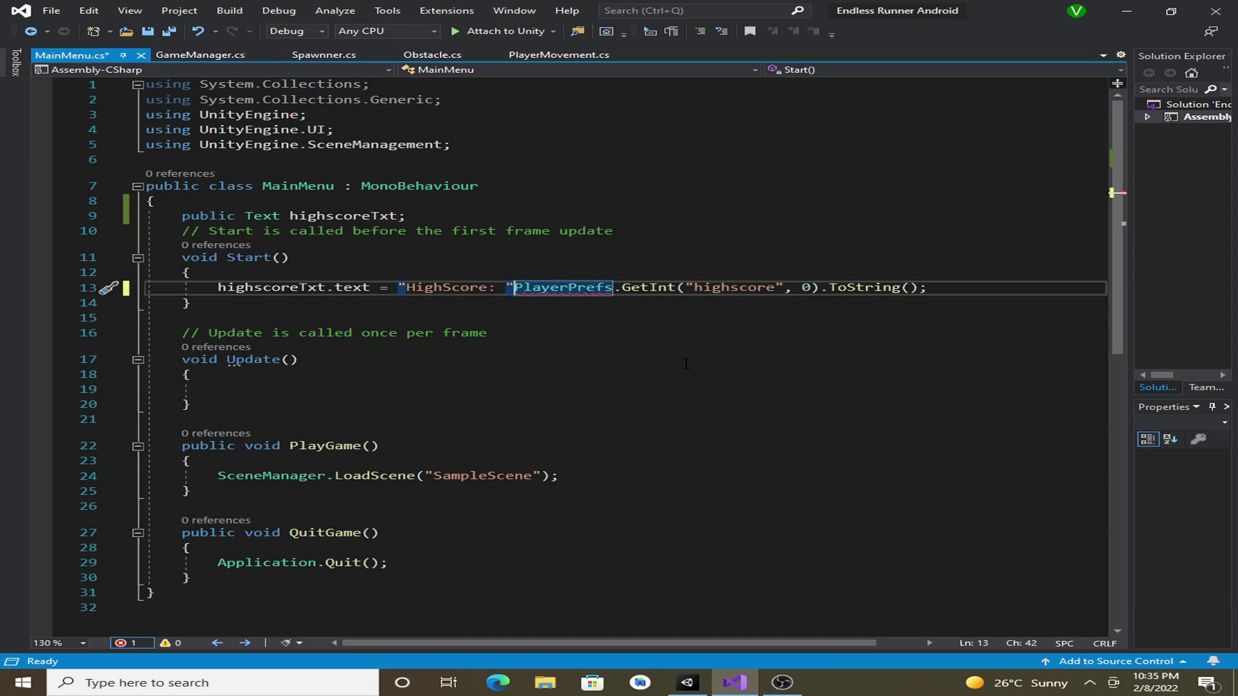
type("+")
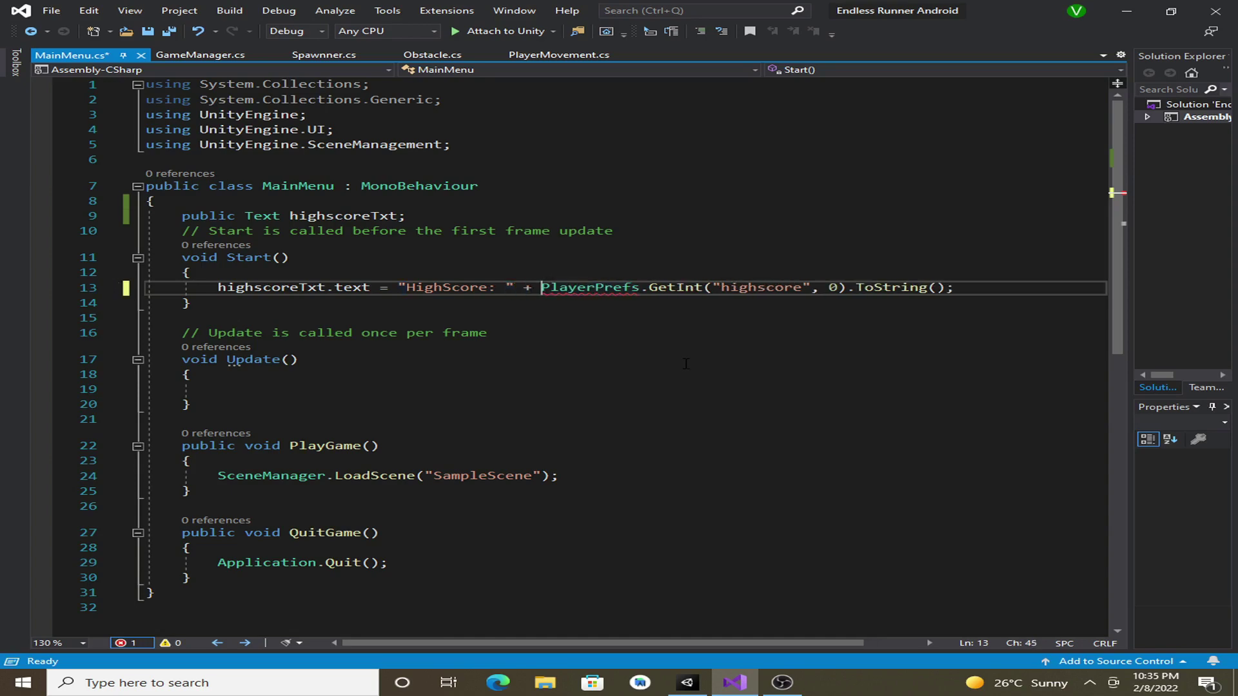
key("Right")
key("Right")
key("Right")
key("Right")
key("Right")
key("Right")
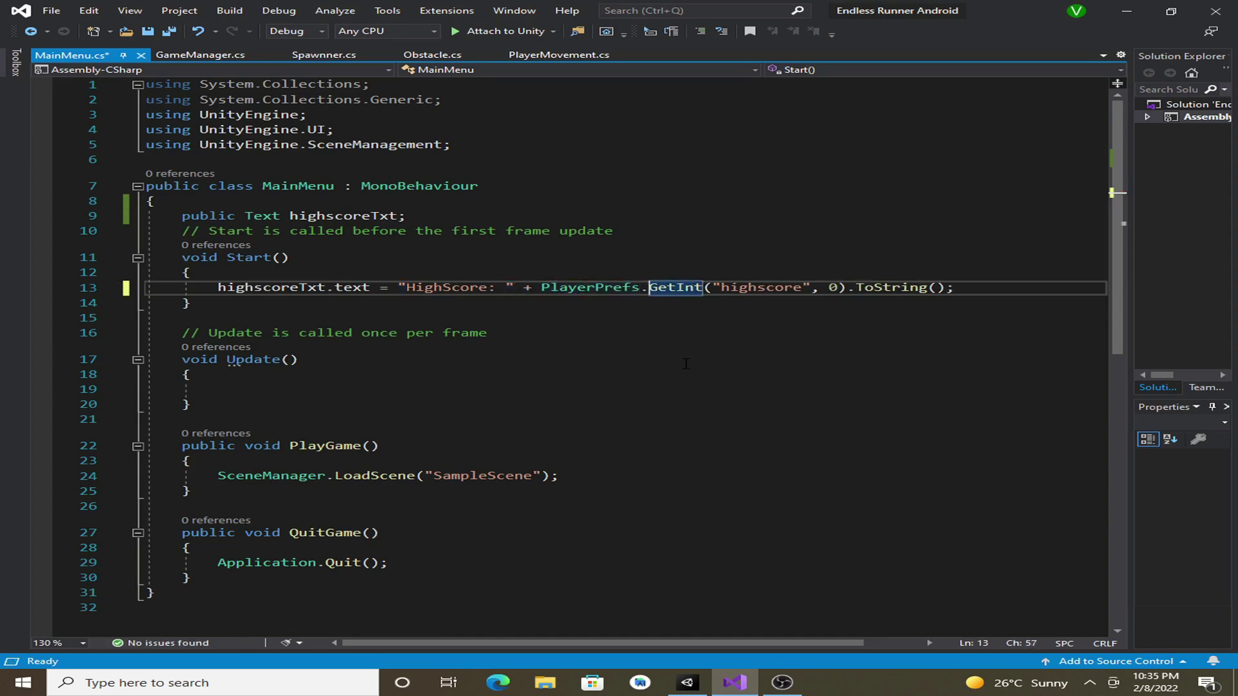
key("ctrl+s")
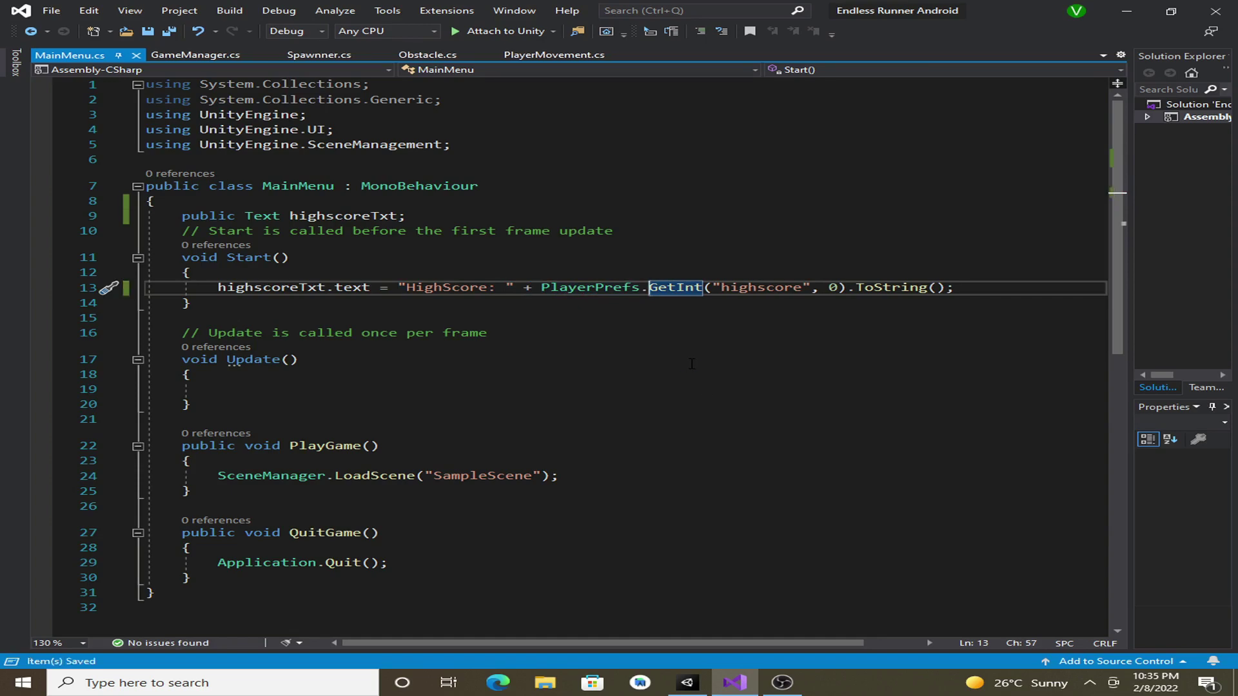
- Enter Play mode and play two rounds, returning to the main menu after each
left_click(685, 689)
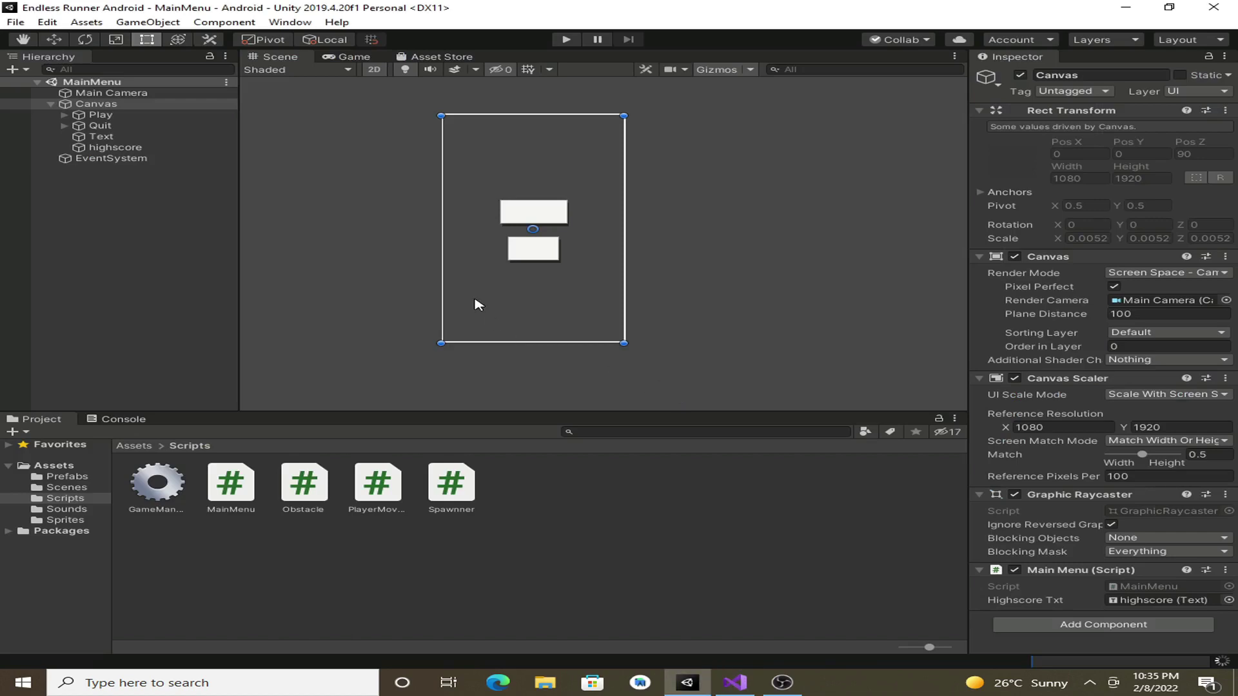
left_click(565, 39)
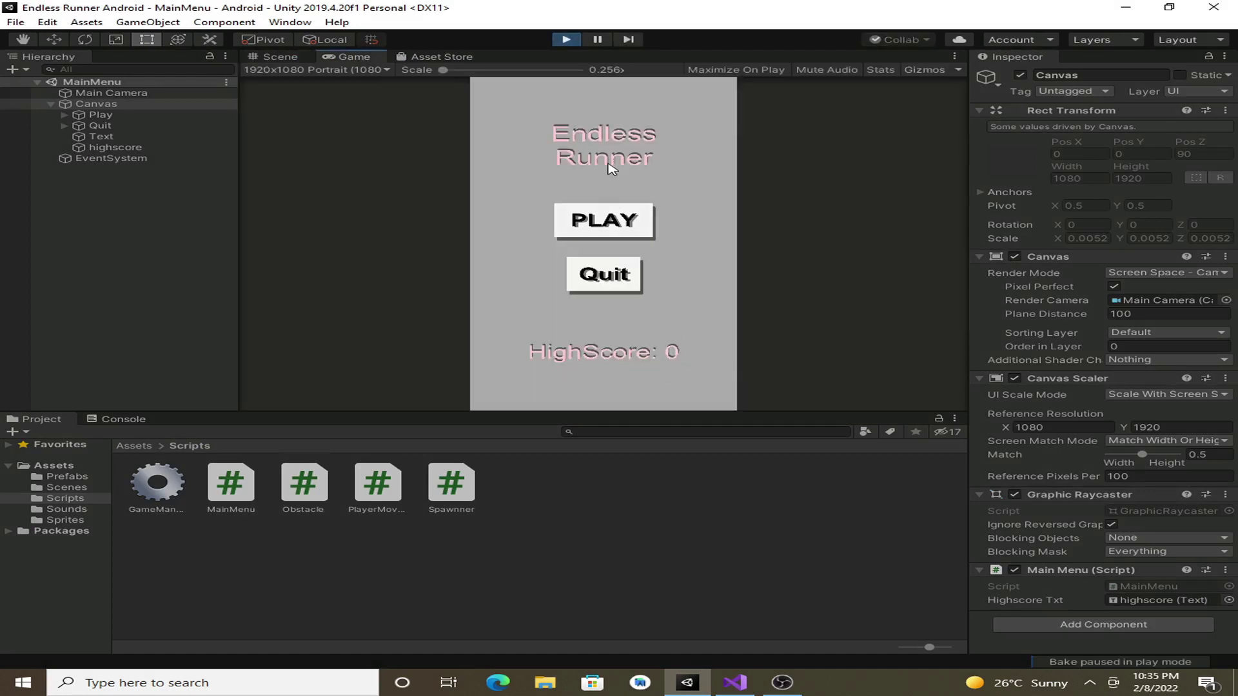
left_click(636, 217)
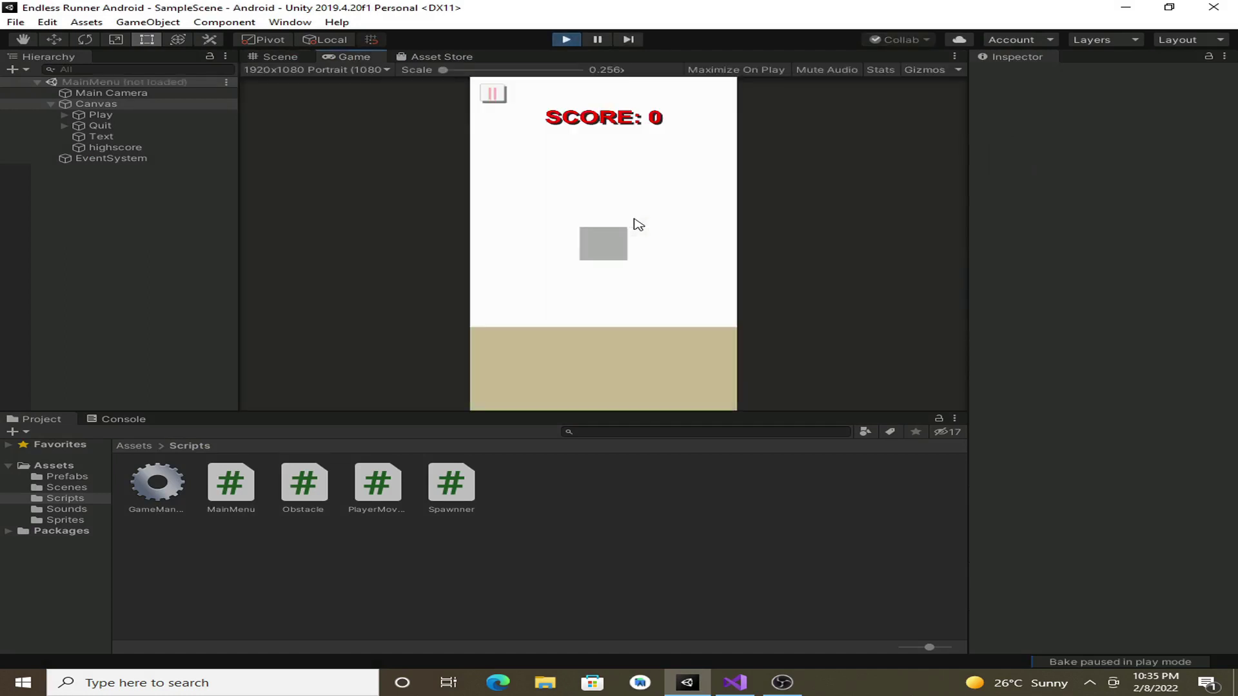
left_click(622, 336)
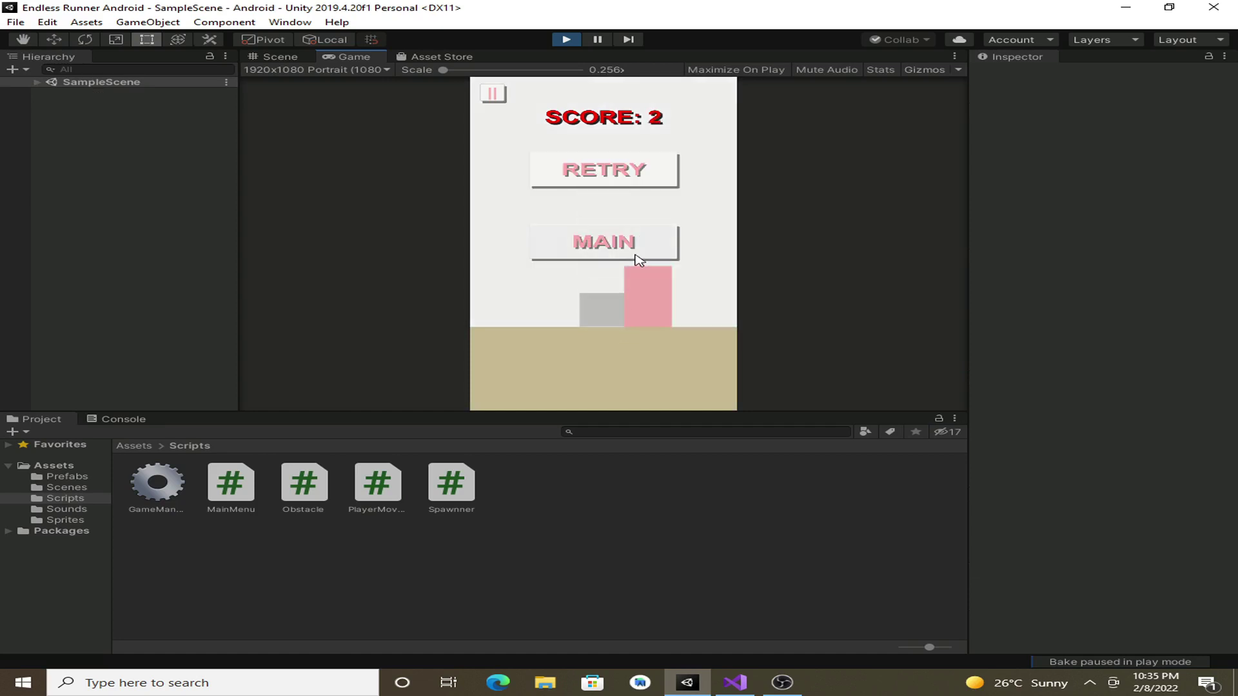
left_click(639, 253)
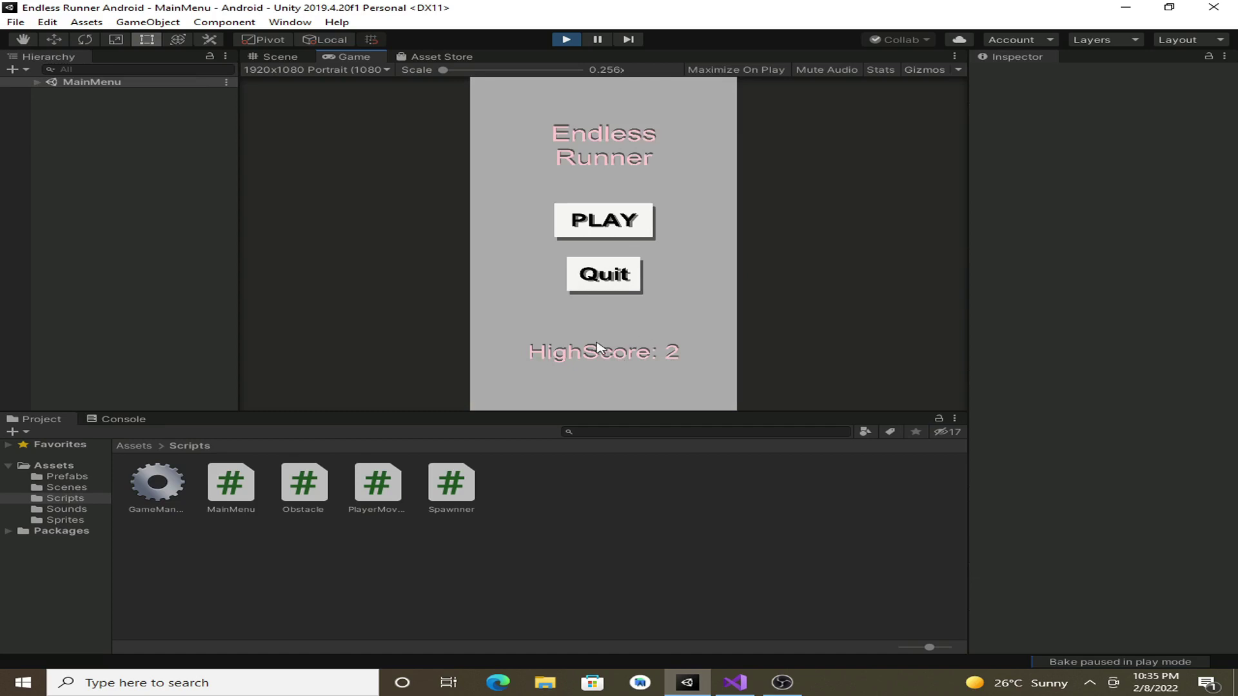
left_click(641, 221)
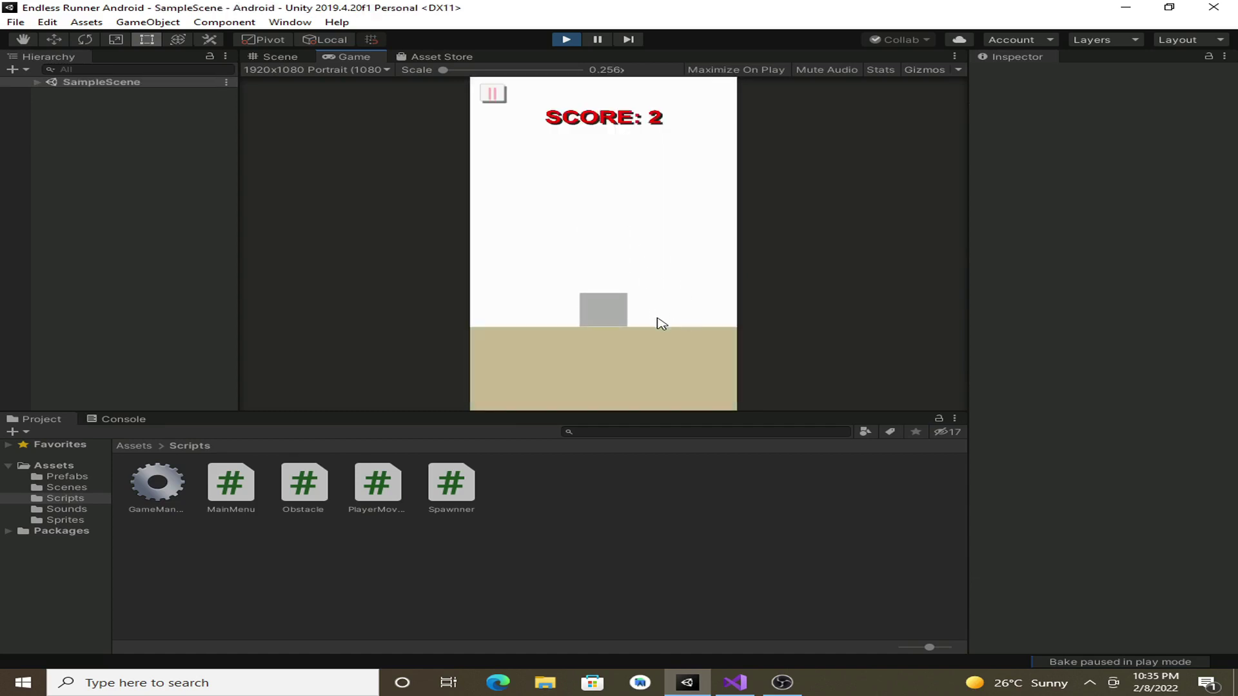
left_click(658, 248)
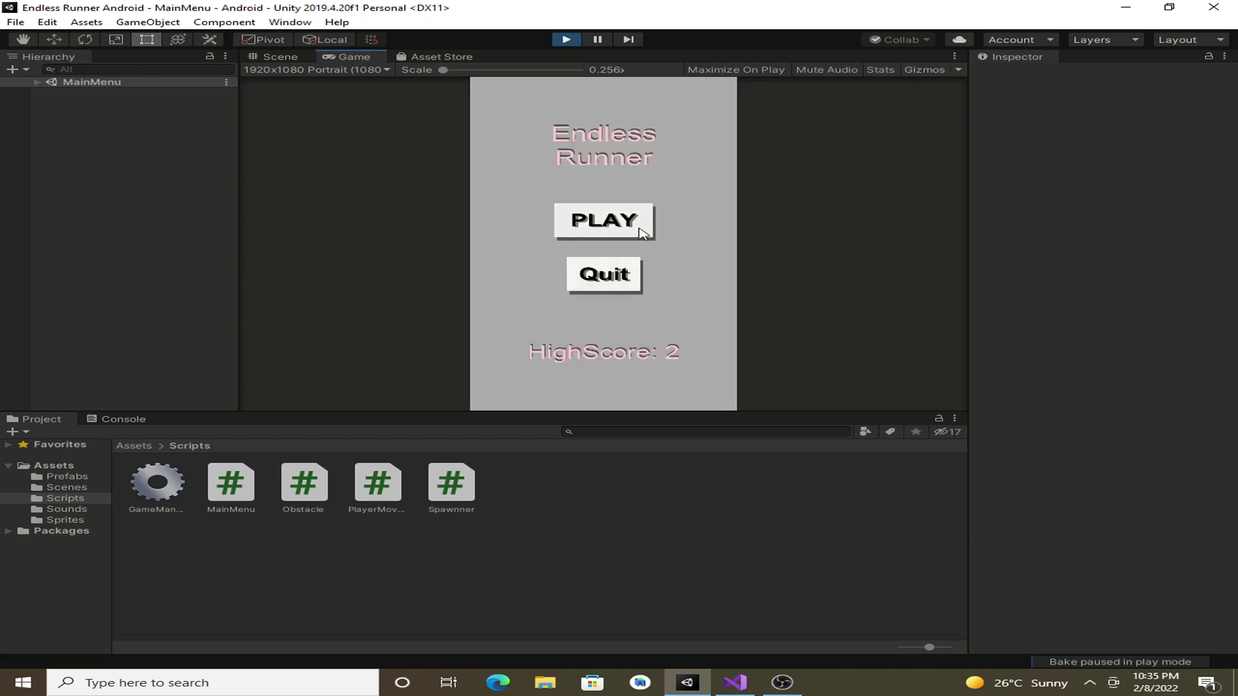
- Play a third round, confirm the menu shows HighScore: 4, then exit Play mode
left_click(640, 232)
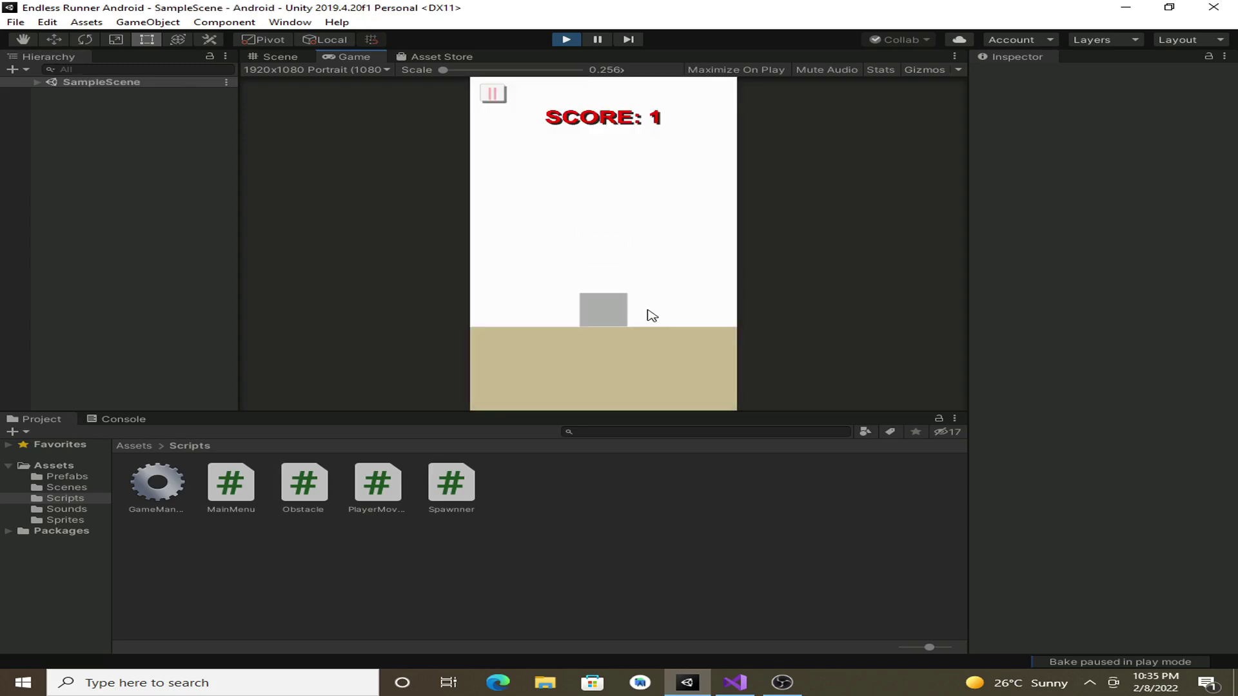
left_click(646, 311)
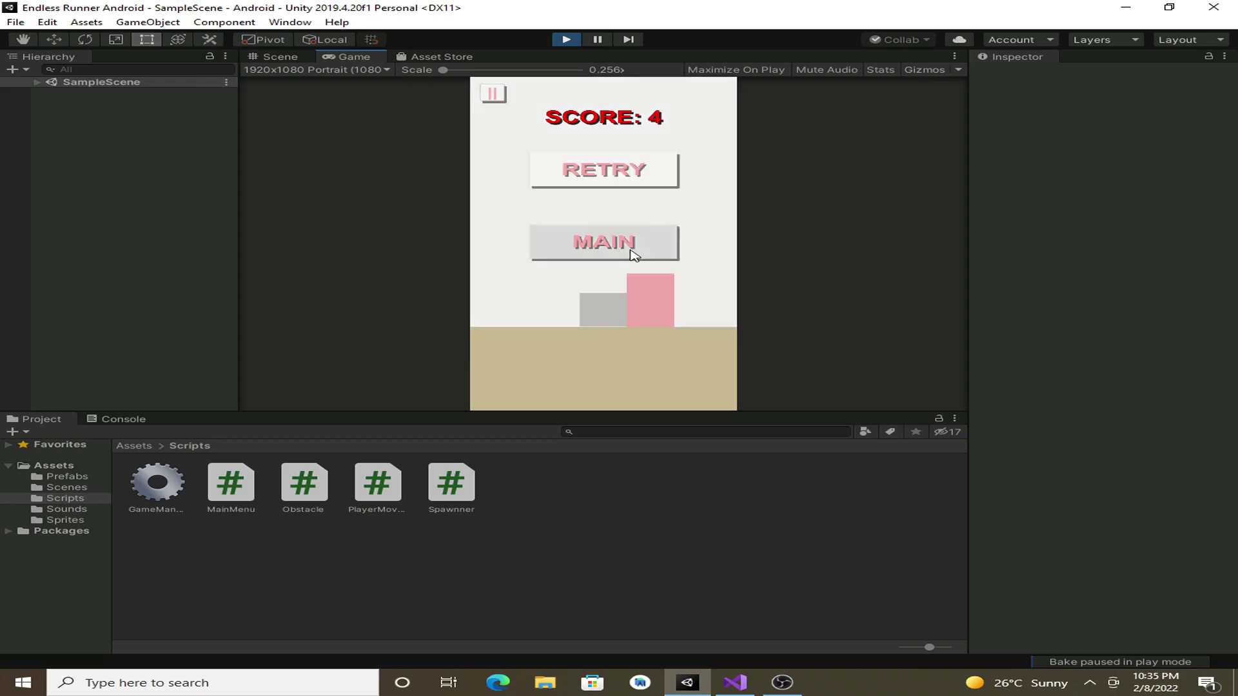
left_click(628, 243)
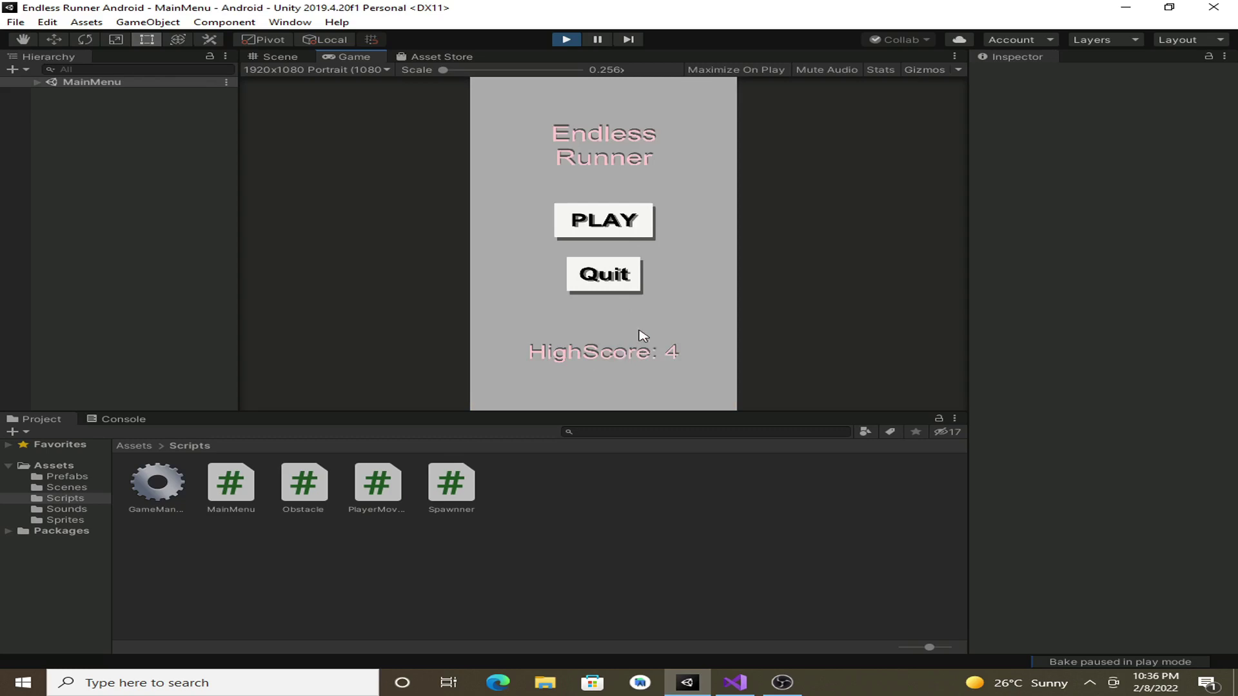
left_click(630, 278)
left_click(566, 40)
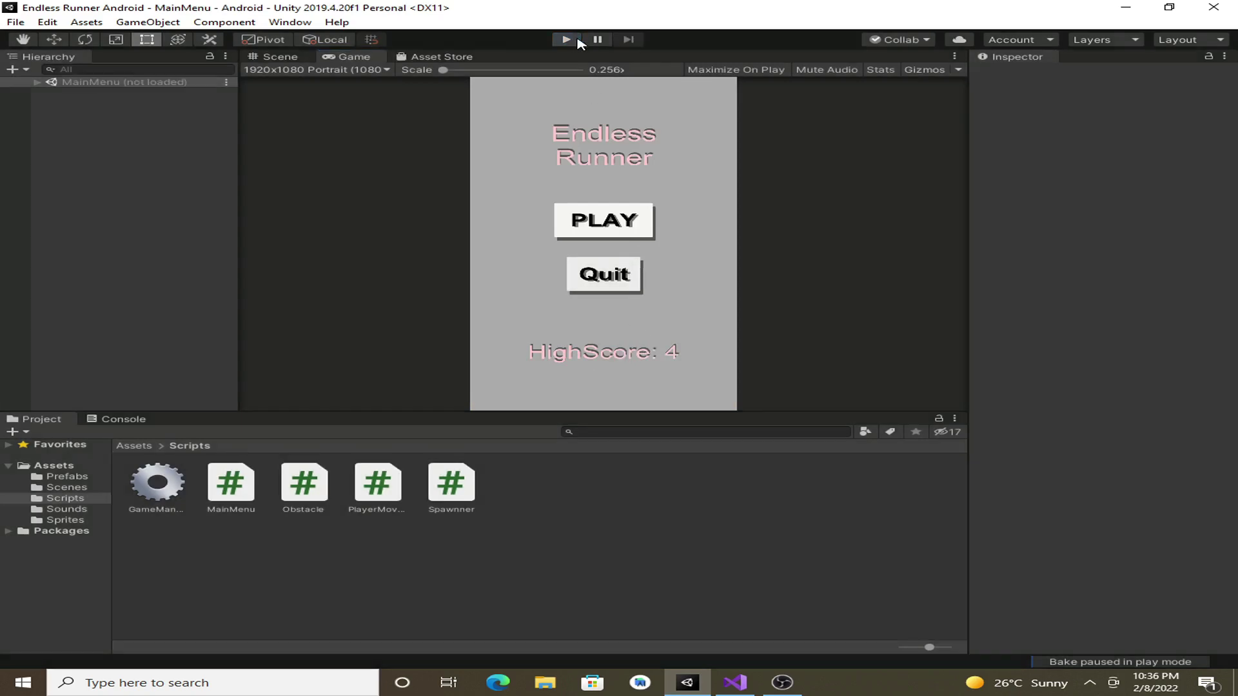
scroll(464, 259, "down", 1)
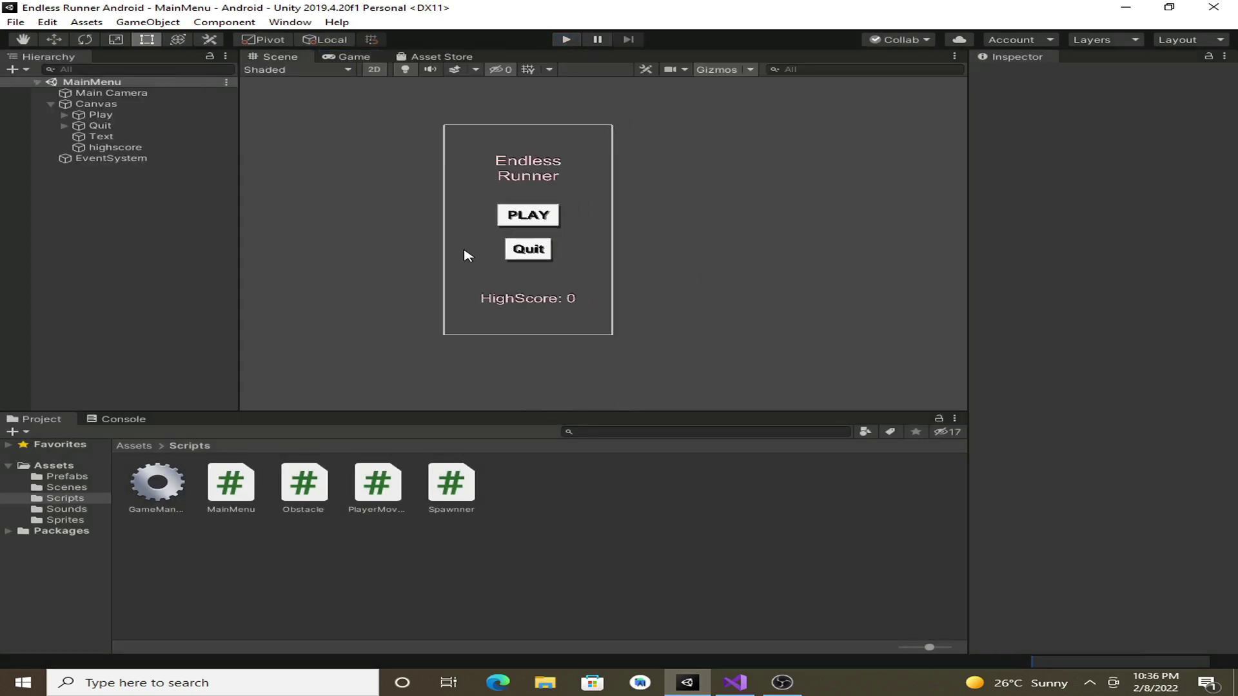
- Clear All PlayerPrefs, then play-test to confirm the main menu shows HighScore: 0
left_click(56, 25)
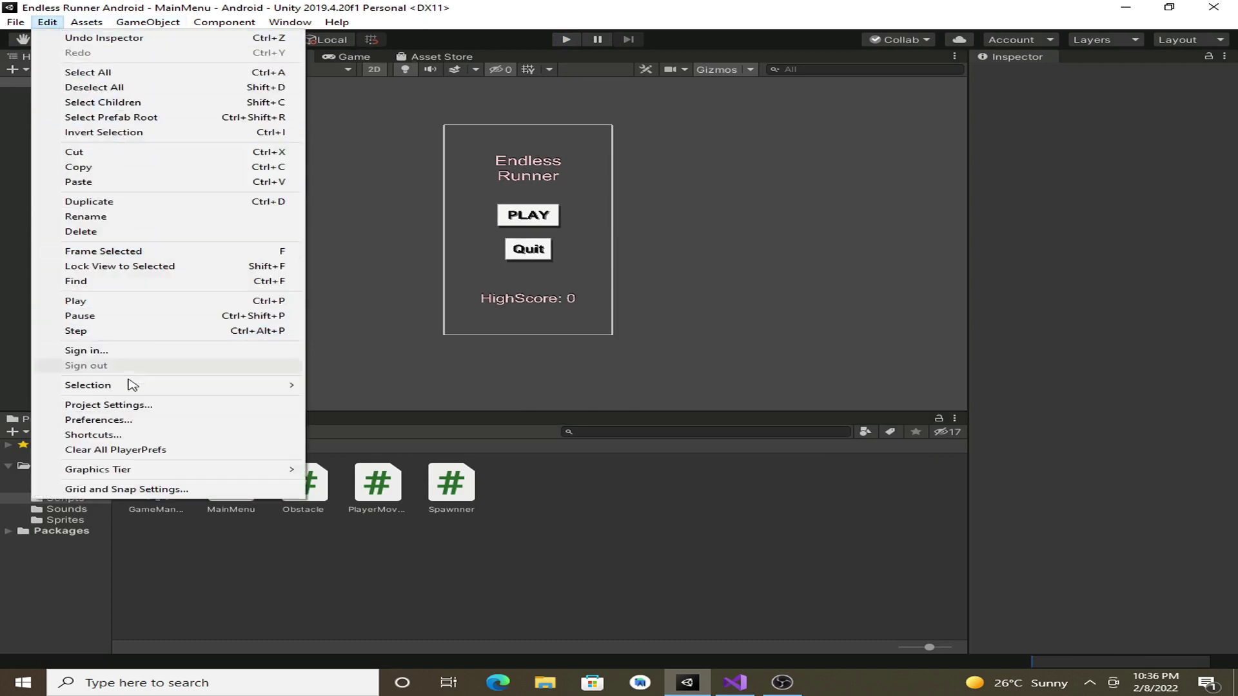
left_click(171, 454)
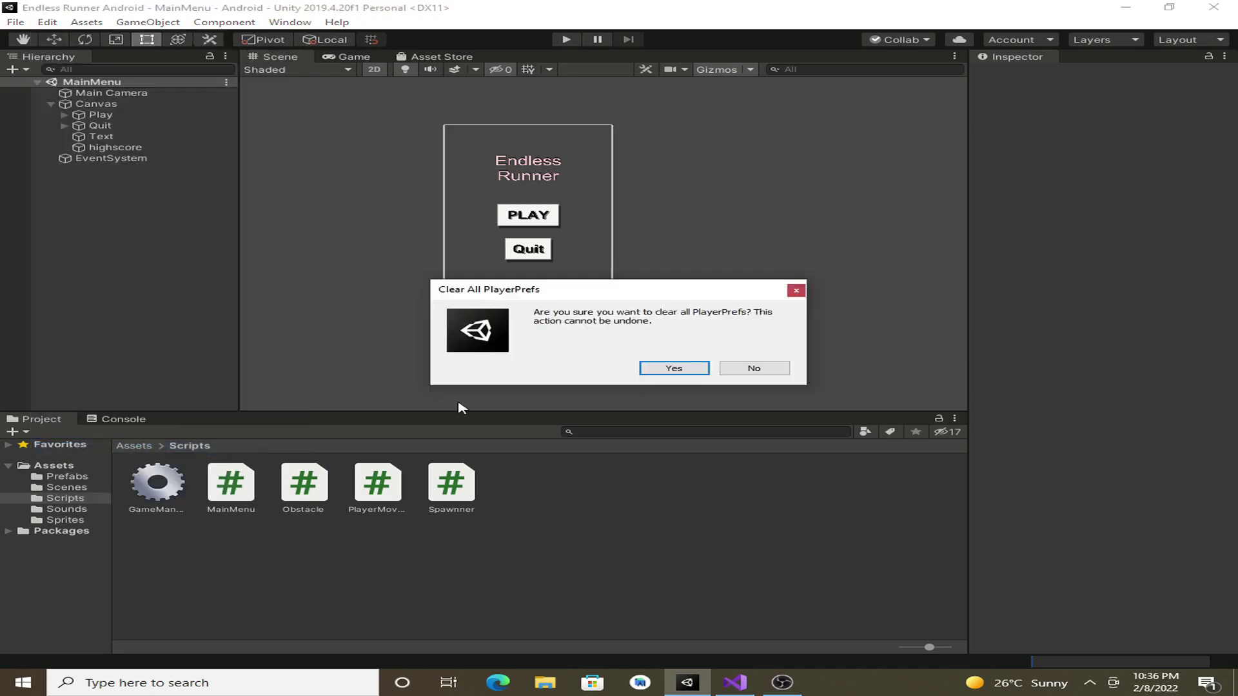
left_click(660, 374)
left_click(563, 40)
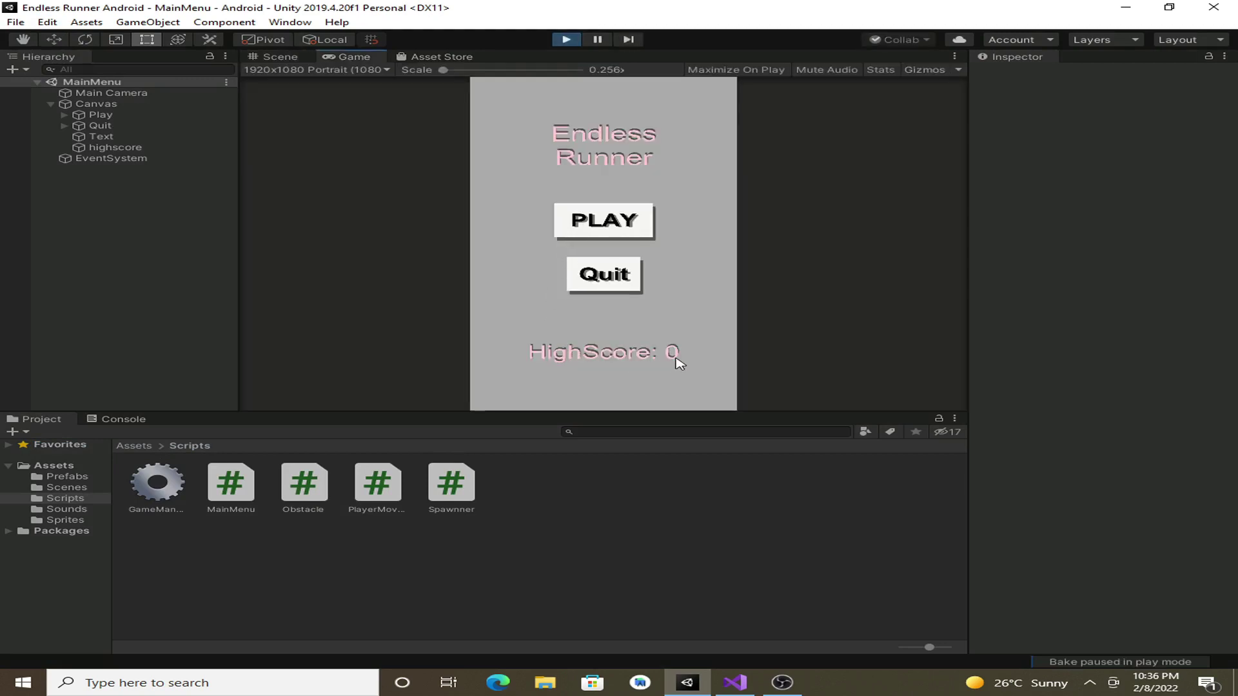
left_click(567, 40)
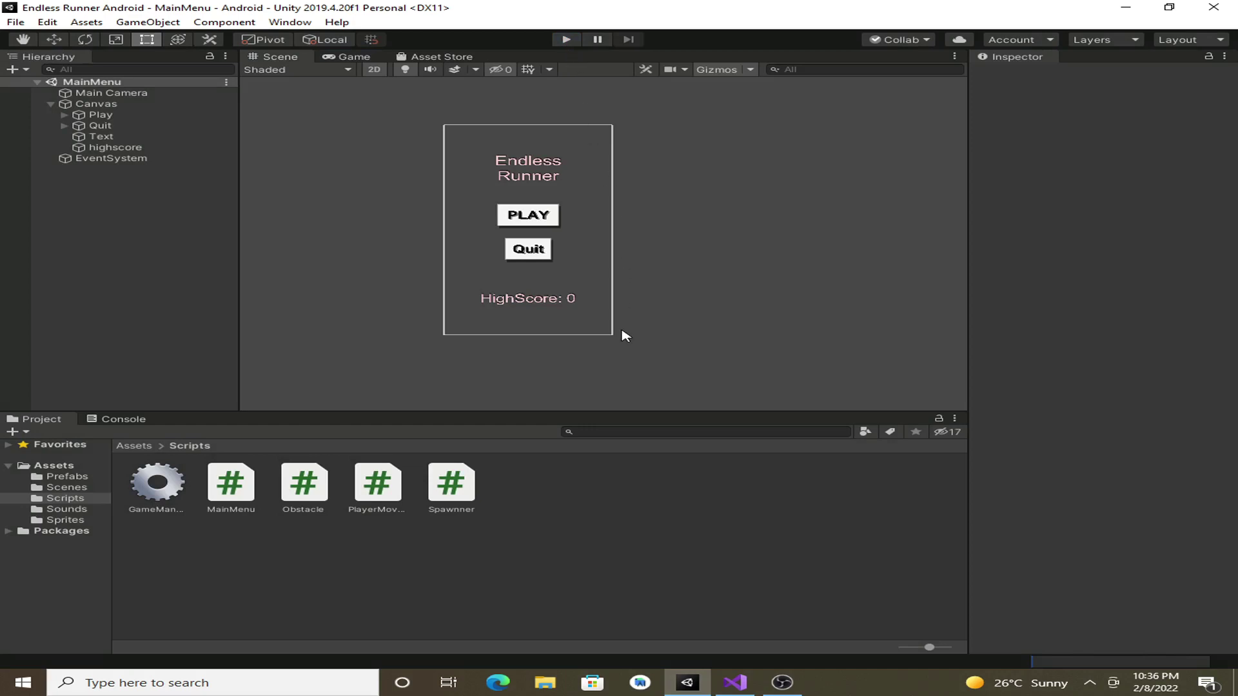
scroll(588, 291, "down", 2)
scroll(589, 290, "up", 3)
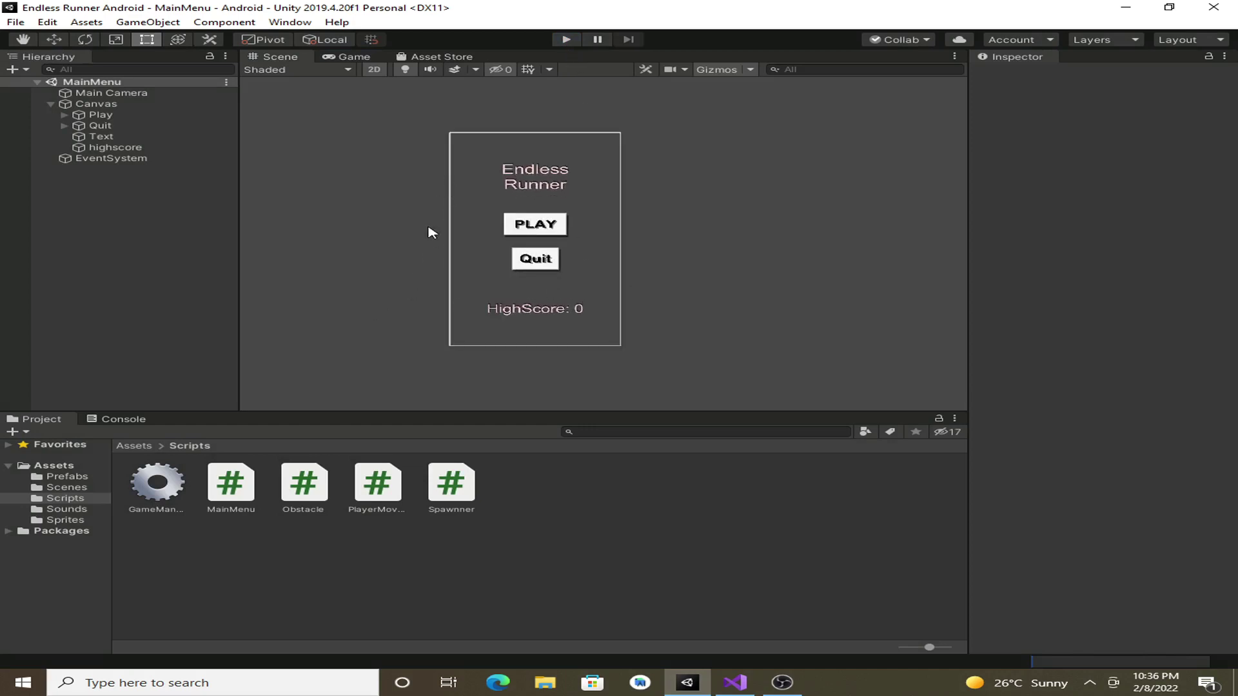